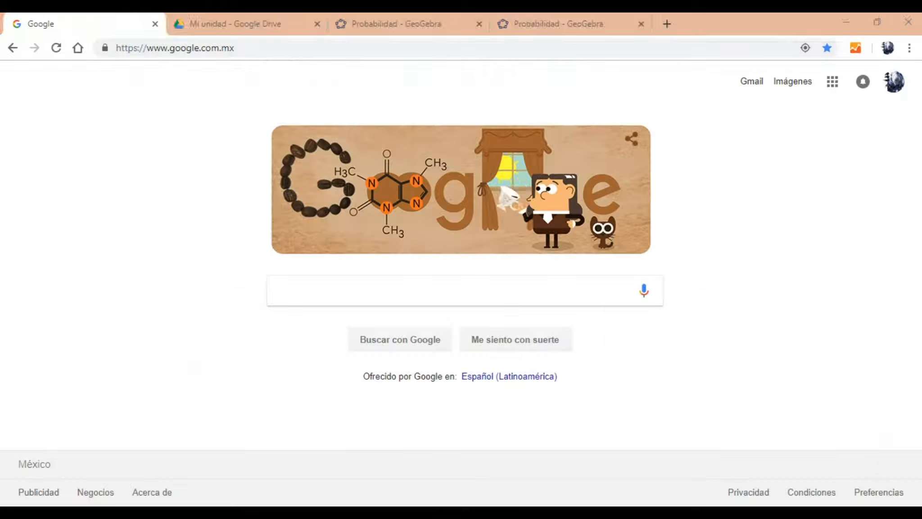
# - Show the Google apps available from the search page and switch to the My Drive page in Google Drive
pyautogui.click(148, 28)
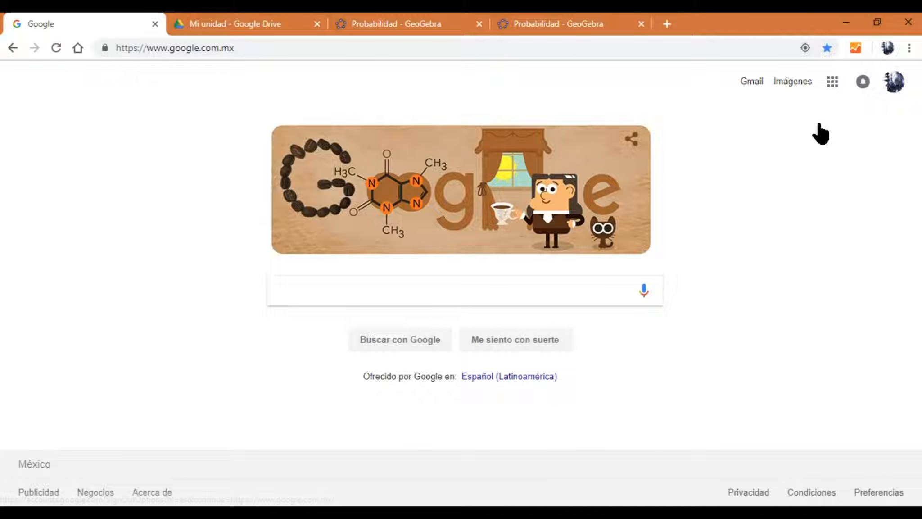
pyautogui.click(832, 90)
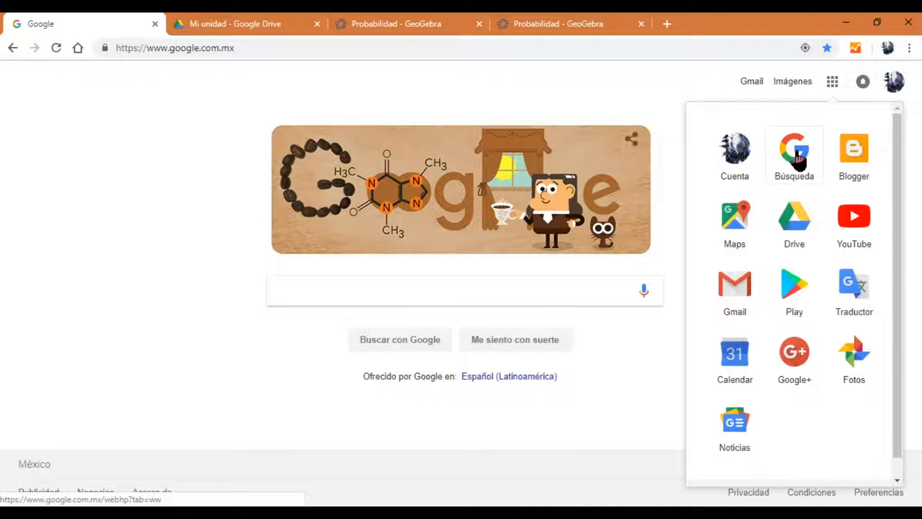
pyautogui.press('ctrl')
pyautogui.press('ctrl')
pyautogui.press('ctrl')
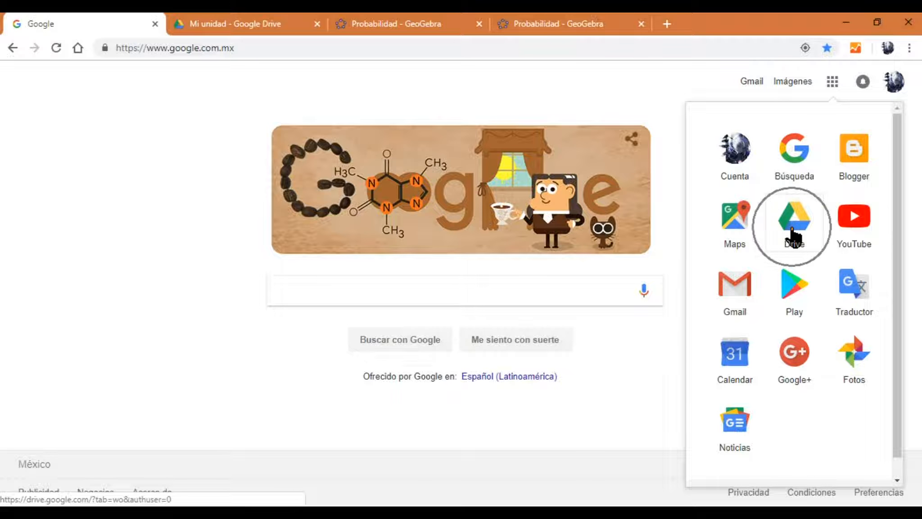
pyautogui.click(249, 26)
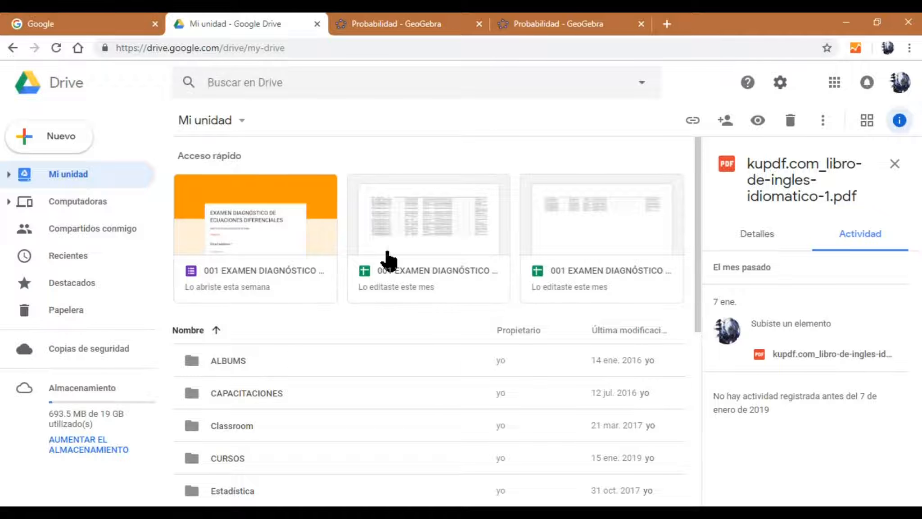
# - Create a blank Google Sheets spreadsheet in My Drive and name it "Muestra"
pyautogui.click(48, 131)
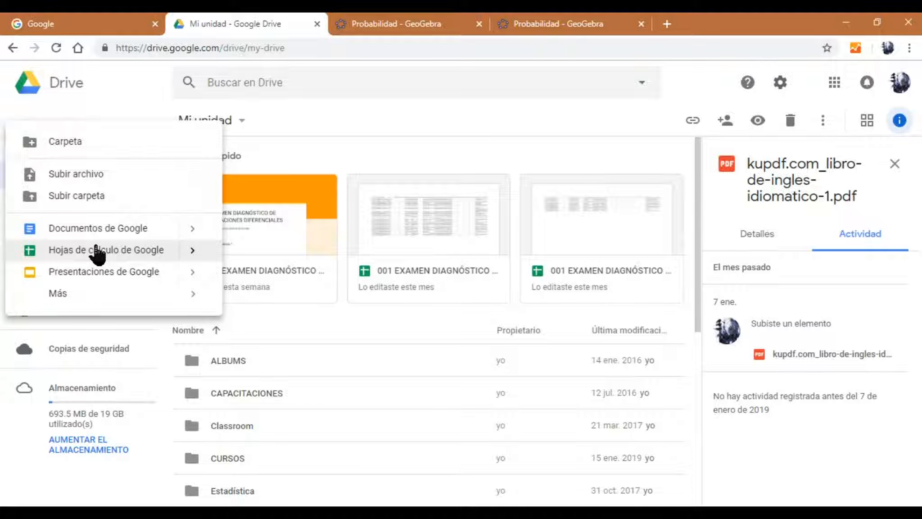
pyautogui.click(96, 252)
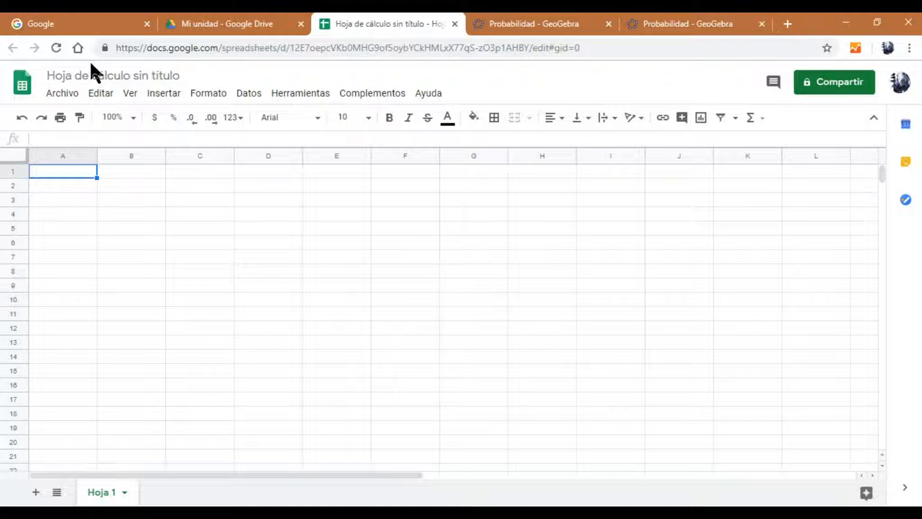
pyautogui.click(86, 75)
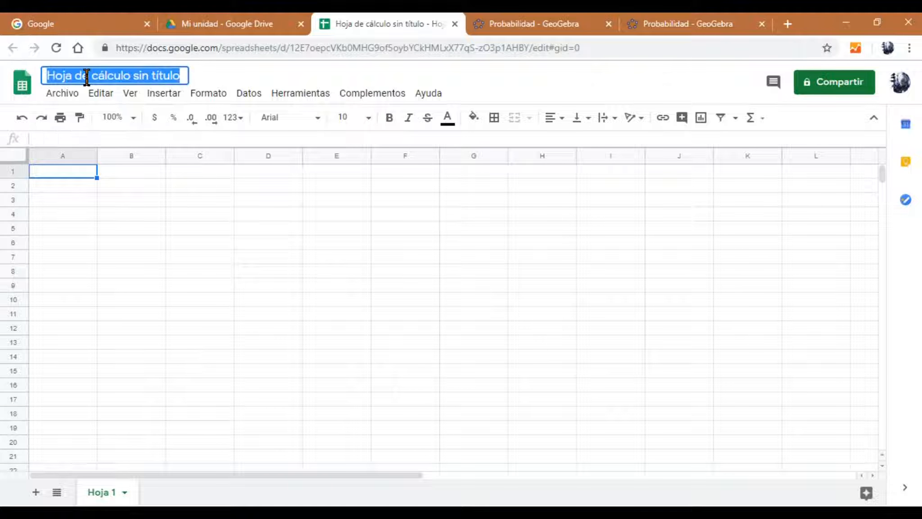
pyautogui.write('Muestra')
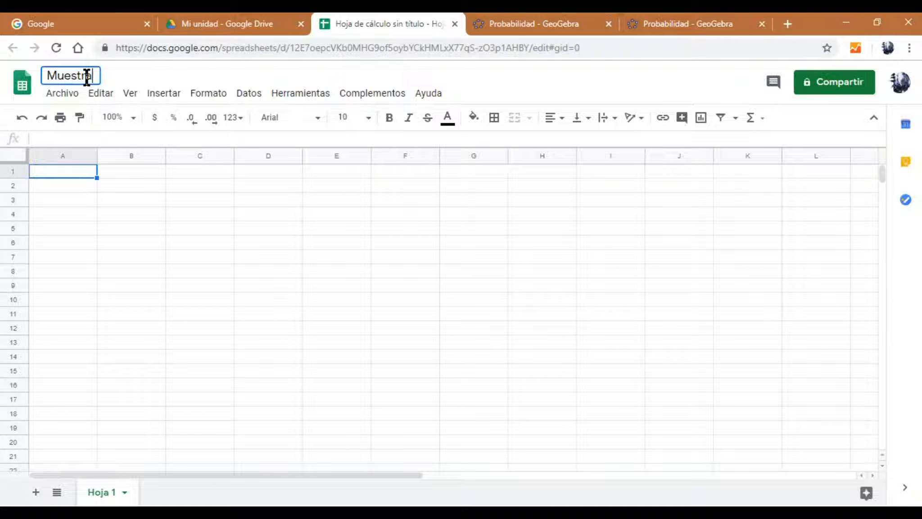
pyautogui.click(119, 172)
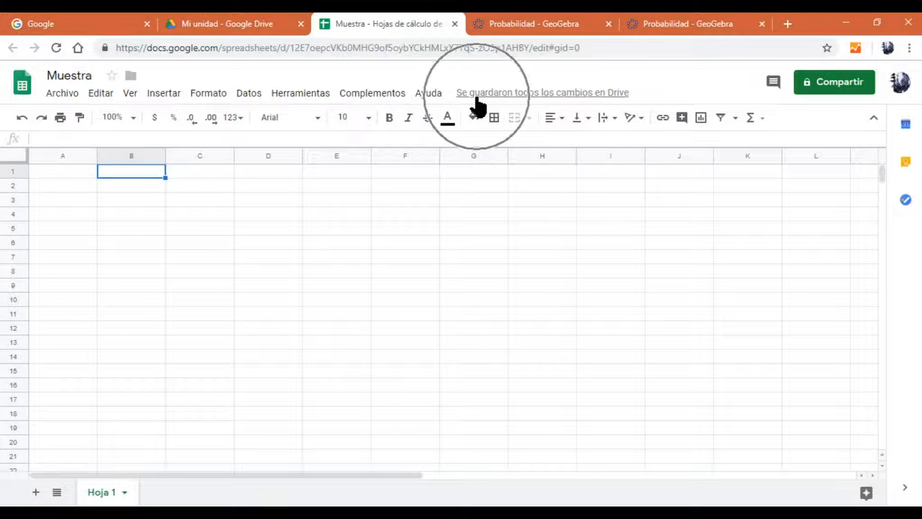
# - Enter the title "Tamaño de una muestra dado una población y se desea conocer una proporción" in cell A1
pyautogui.click(71, 171)
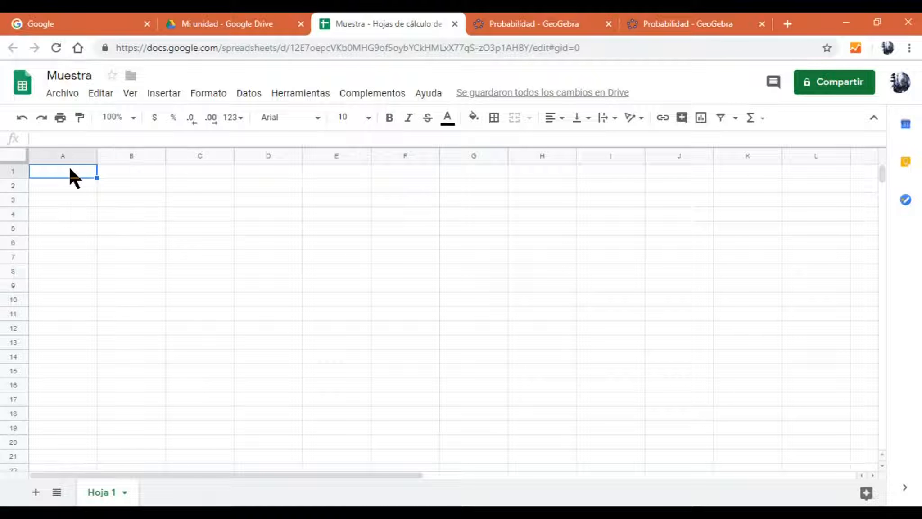
pyautogui.write('T')
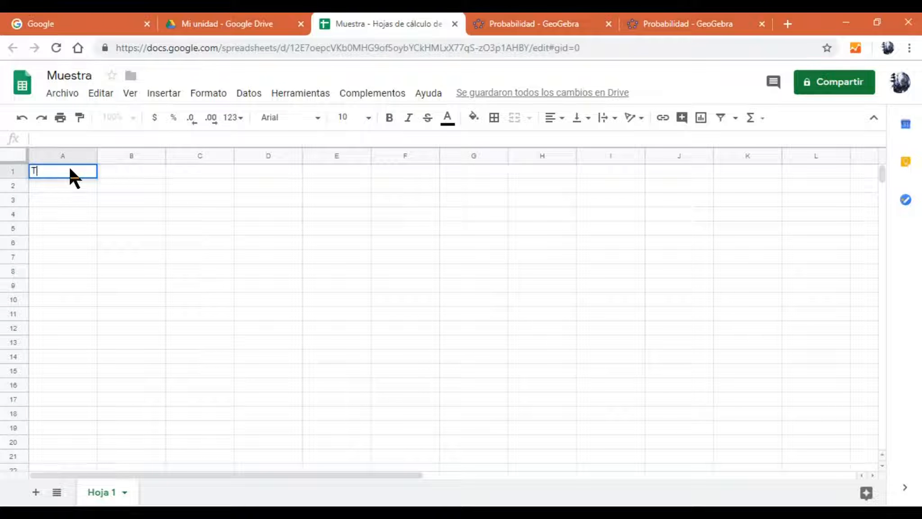
pyautogui.write('amaño de una muestra dado una ')
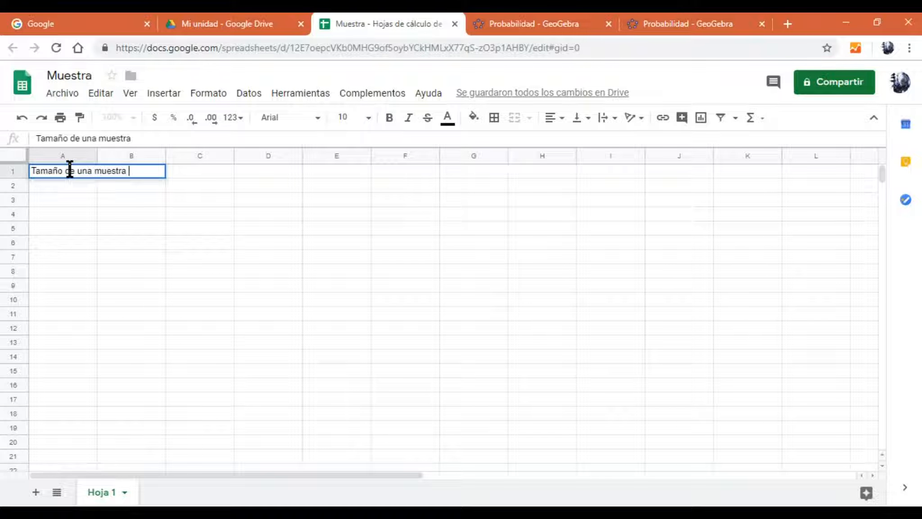
pyautogui.write('po')
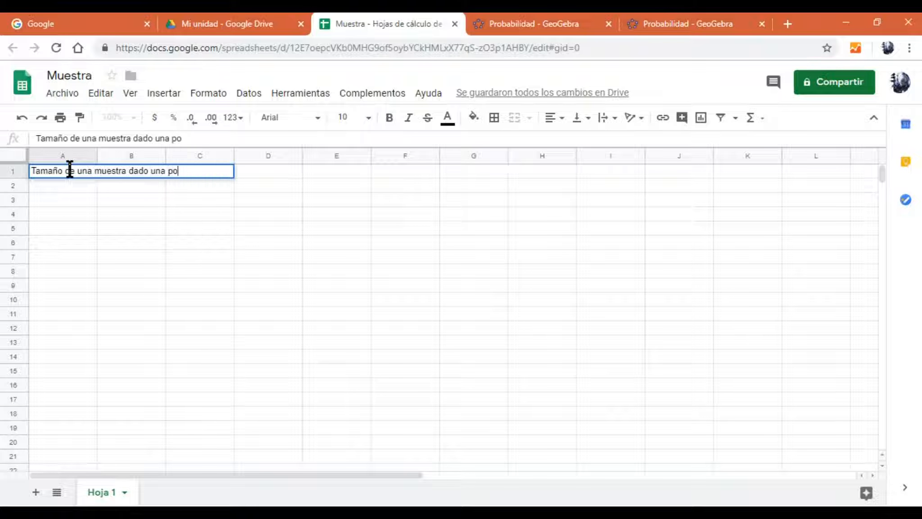
pyautogui.write('blación y ')
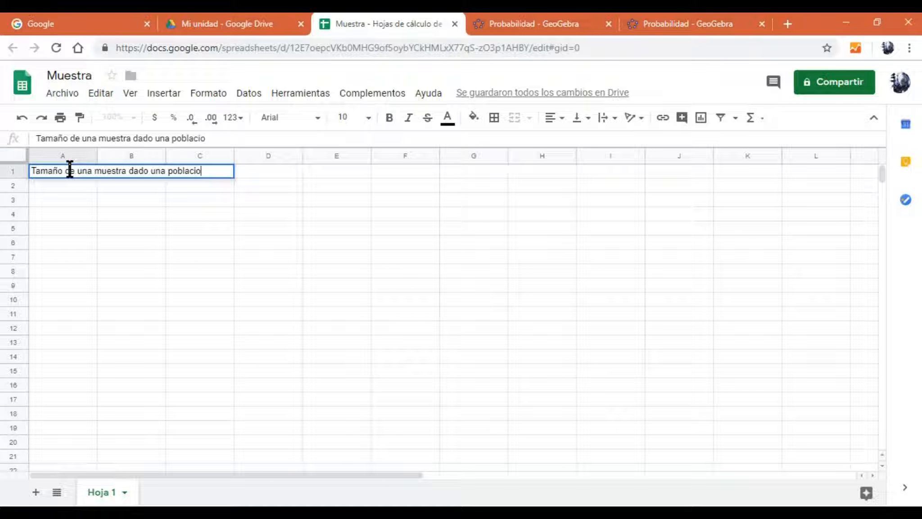
pyautogui.write('se desea cono')
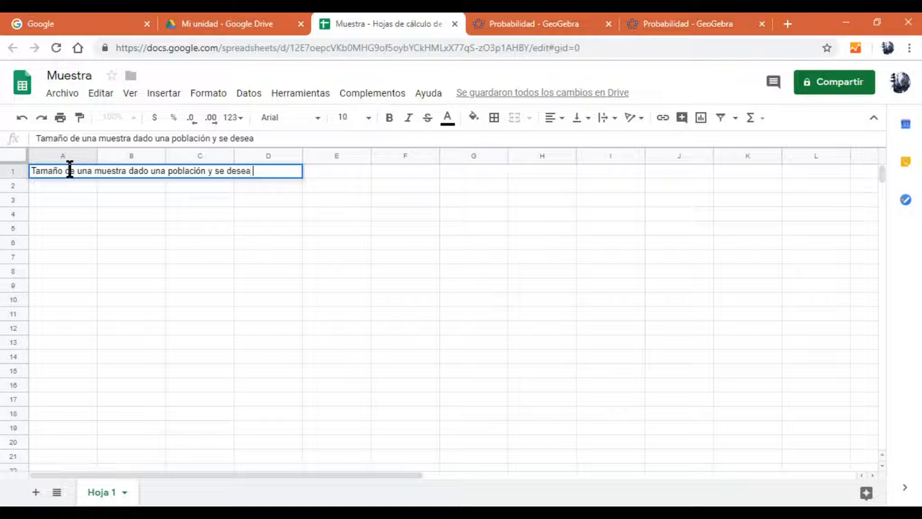
pyautogui.write('cer un')
pyautogui.press('BackSpace')
pyautogui.write('a')
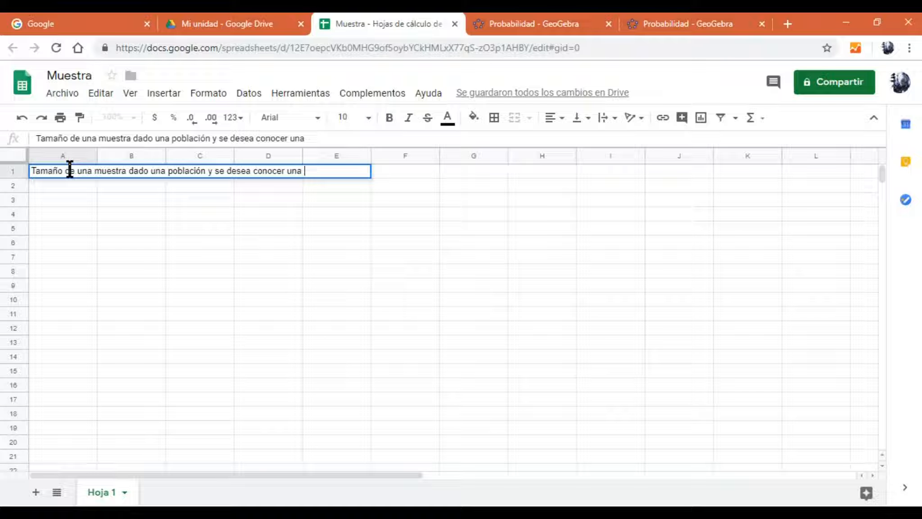
pyautogui.write(' proporción')
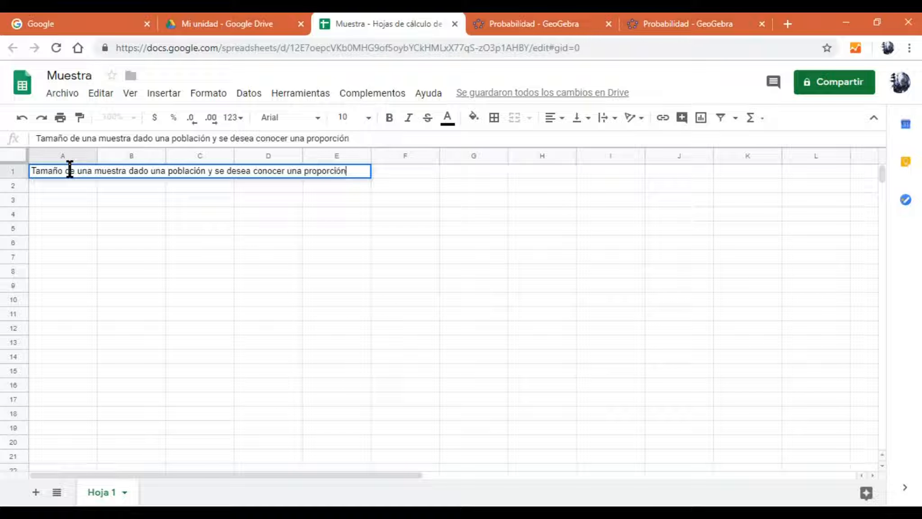
pyautogui.press('Return')
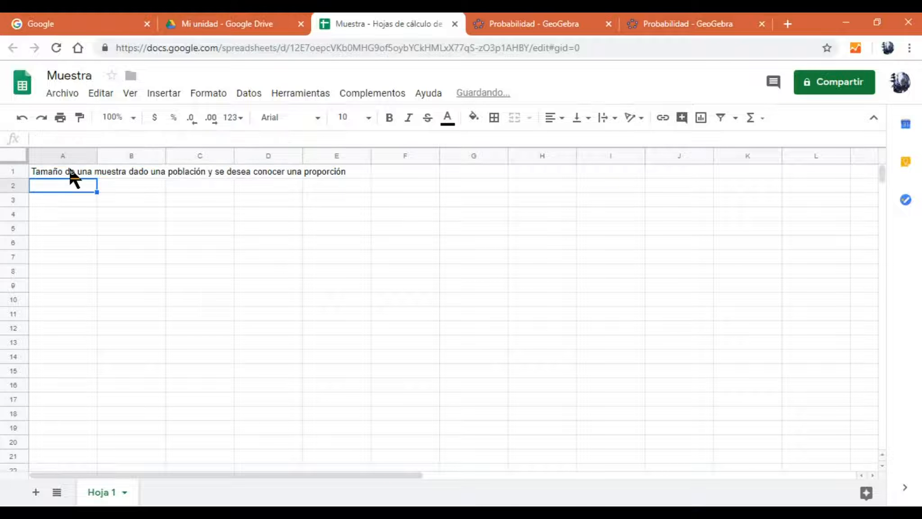
# - Enter the variable labels N, p and q in cells A2, A3 and A4 below the title
pyautogui.press('Return')
pyautogui.press('Up')
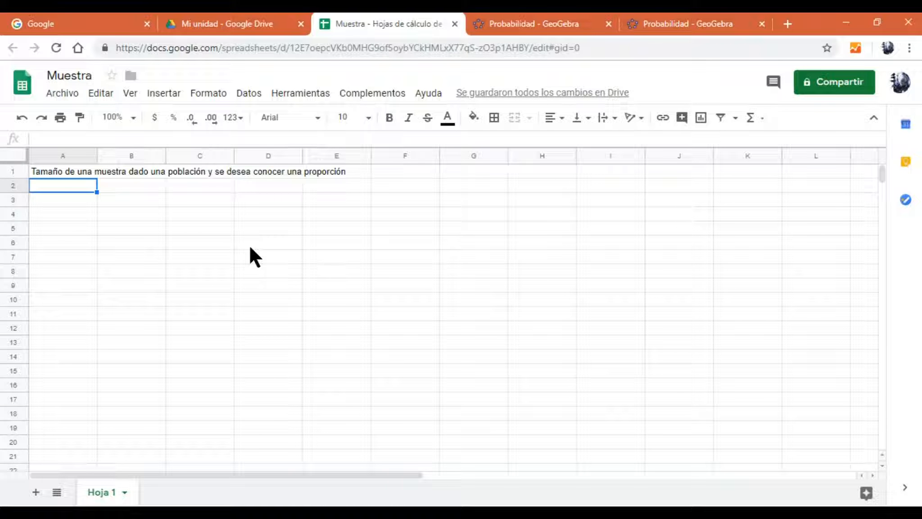
pyautogui.write('N')
pyautogui.press('Return')
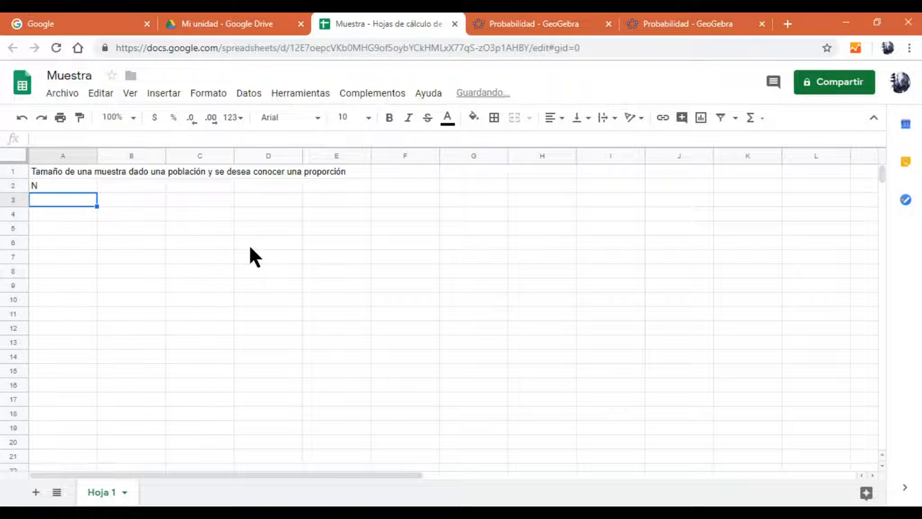
pyautogui.press('Up')
pyautogui.press('Down')
pyautogui.write('p')
pyautogui.press('Return')
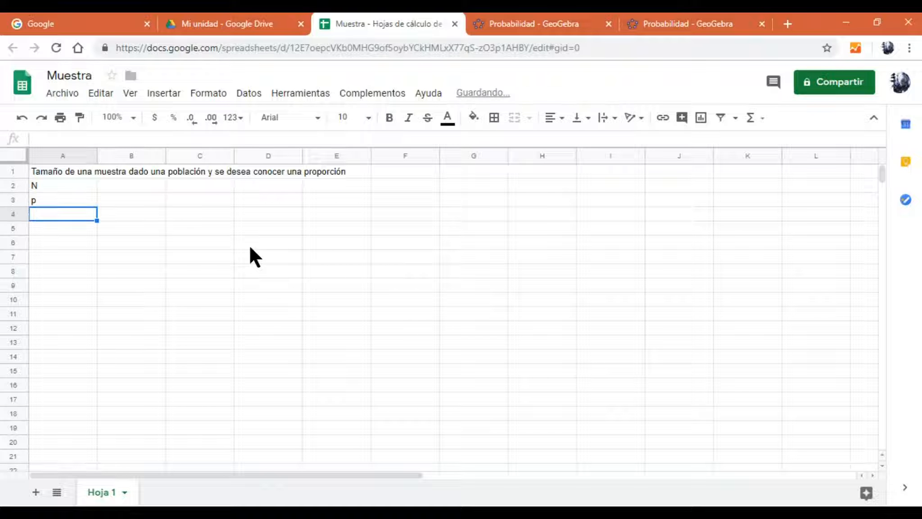
pyautogui.press('Up')
pyautogui.press('Down')
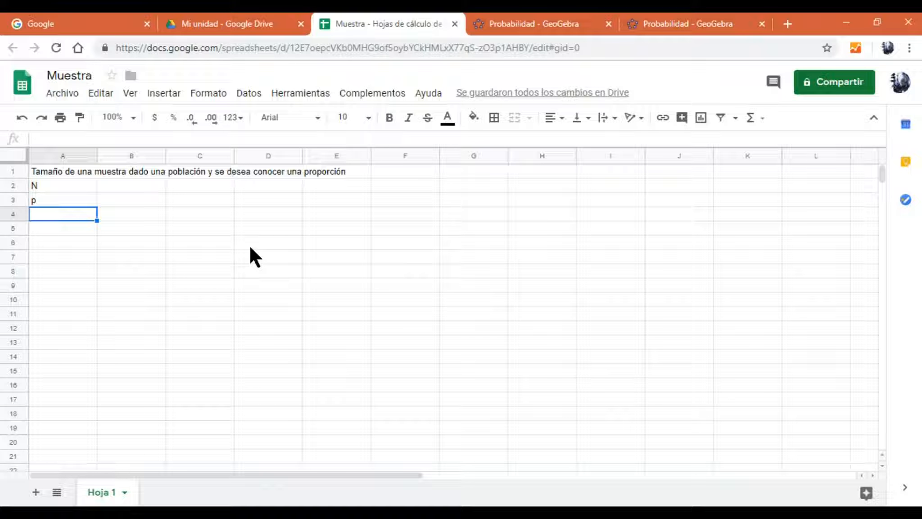
pyautogui.write('q')
pyautogui.press('Return')
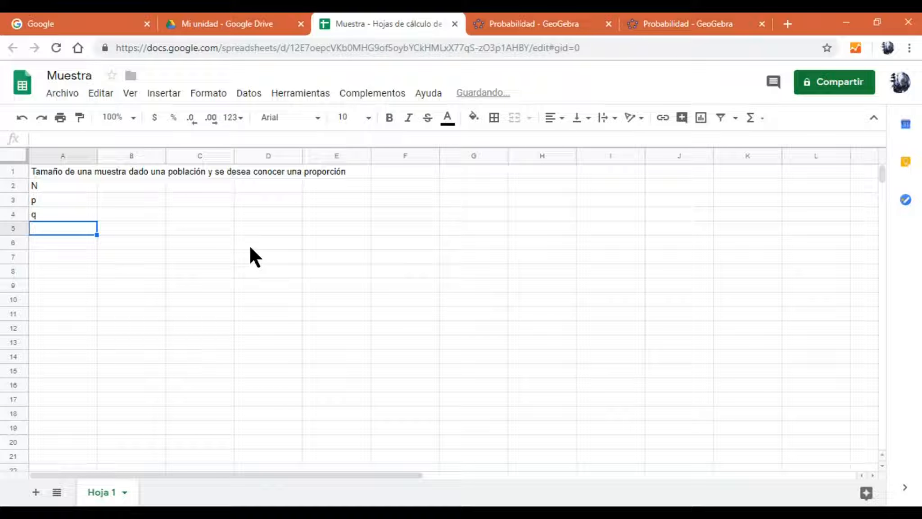
# - Enter the label "Confianza" in cell A5 and "Z" in cell C5 of the same row
pyautogui.press('Up')
pyautogui.press('Down')
pyautogui.press('Up')
pyautogui.press('Down')
pyautogui.write('Confianza')
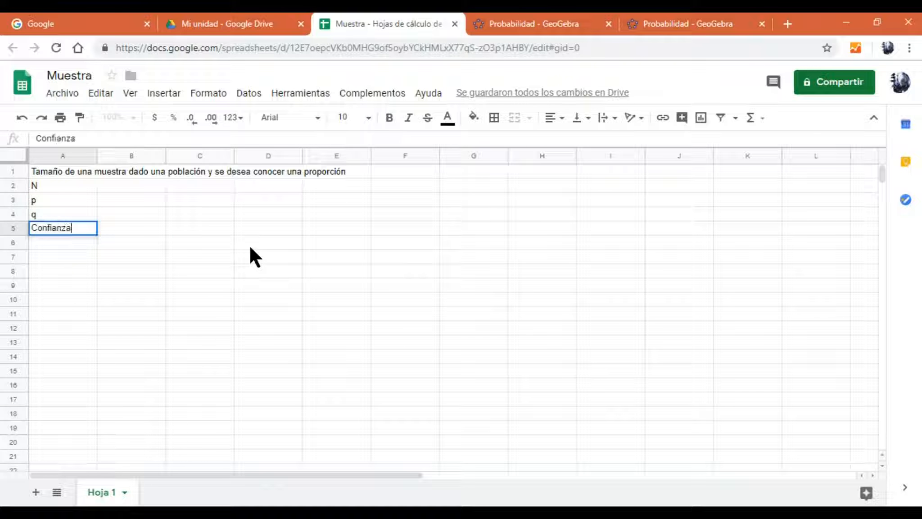
pyautogui.press('Return')
pyautogui.press('Up')
pyautogui.press('Right')
pyautogui.press('Right')
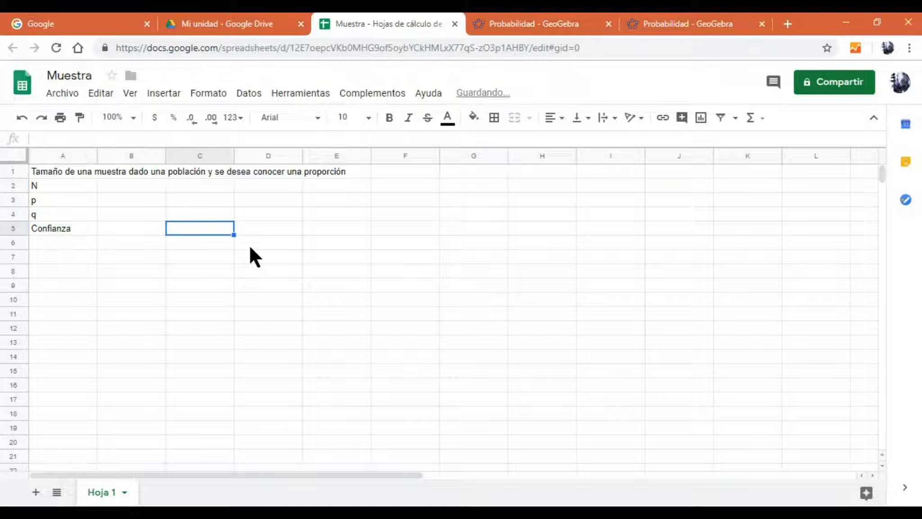
pyautogui.write('Z')
pyautogui.press('Return')
# - Enter the label "error" in cell A6 and "n" in cell A8, leaving row 7 empty
pyautogui.press('Up')
pyautogui.press('Left')
pyautogui.press('Left')
pyautogui.press('Down')
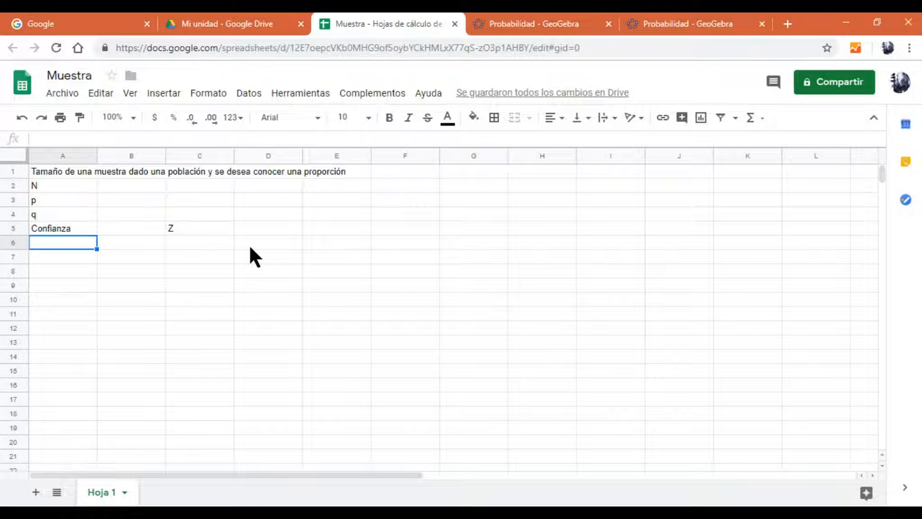
pyautogui.write('error')
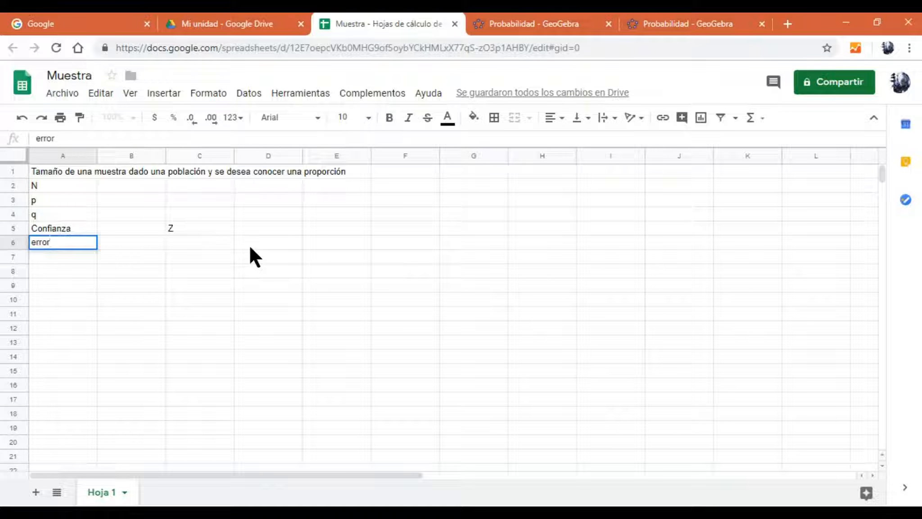
pyautogui.press('Return')
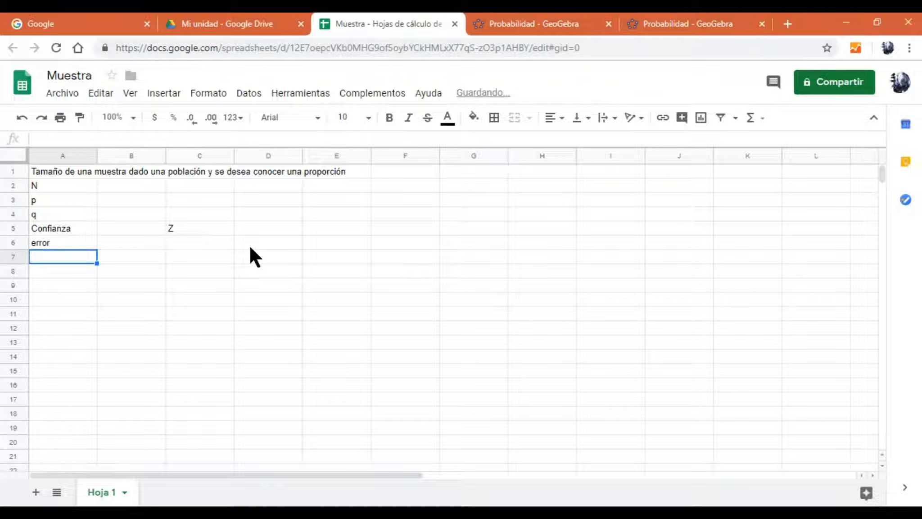
pyautogui.press('Return')
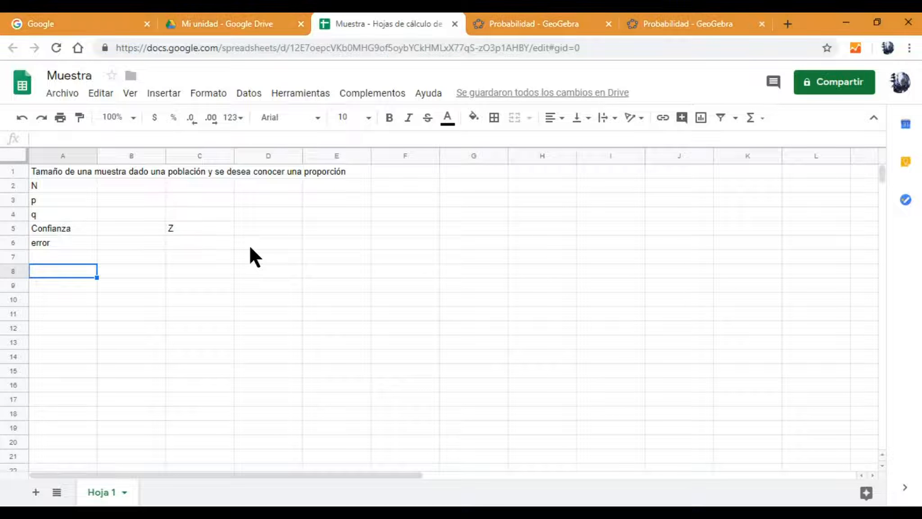
pyautogui.write('n')
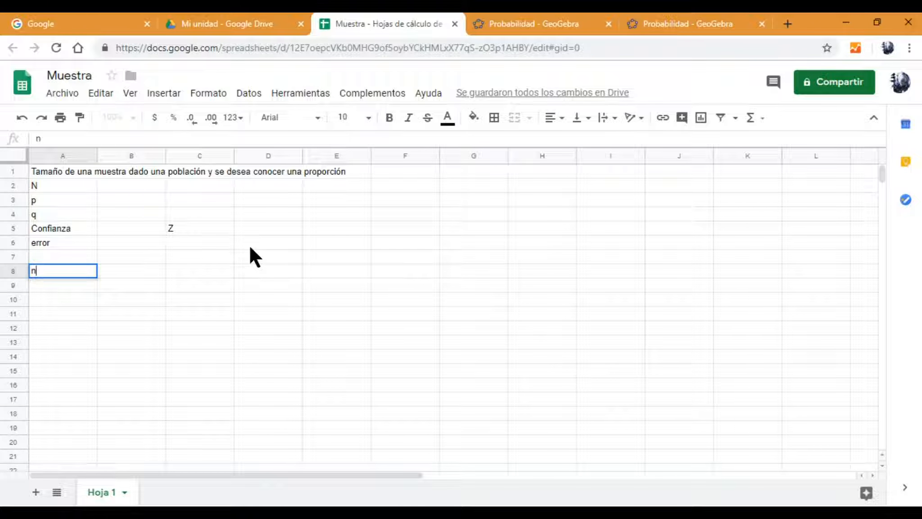
pyautogui.press('Return')
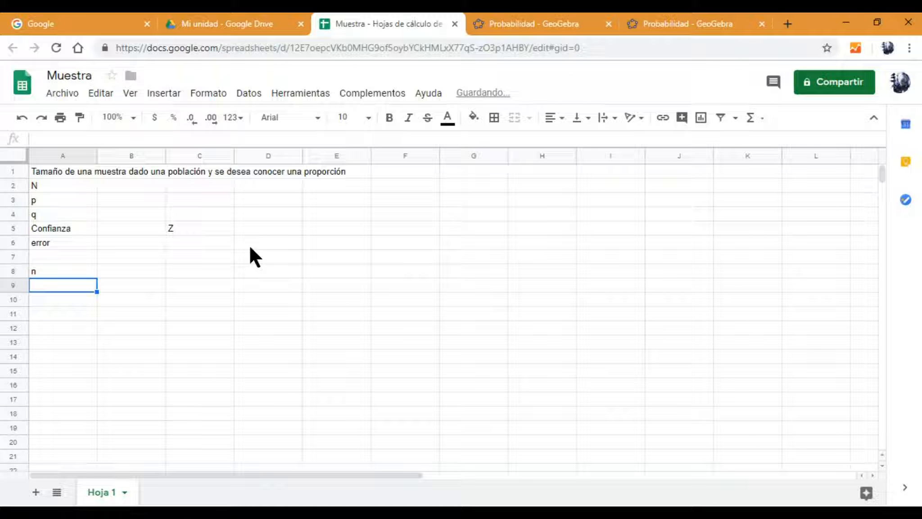
# - Fill C2, C3, C4, C6 and C8 with "Población", "Proporción de éxito", "Proporción de fracaso", "Error permitido" and "Es tu tamaño de la muestra"
pyautogui.press('Right')
pyautogui.press('Up')
pyautogui.press('Up')
pyautogui.press('Up')
pyautogui.press('Up')
pyautogui.press('Up')
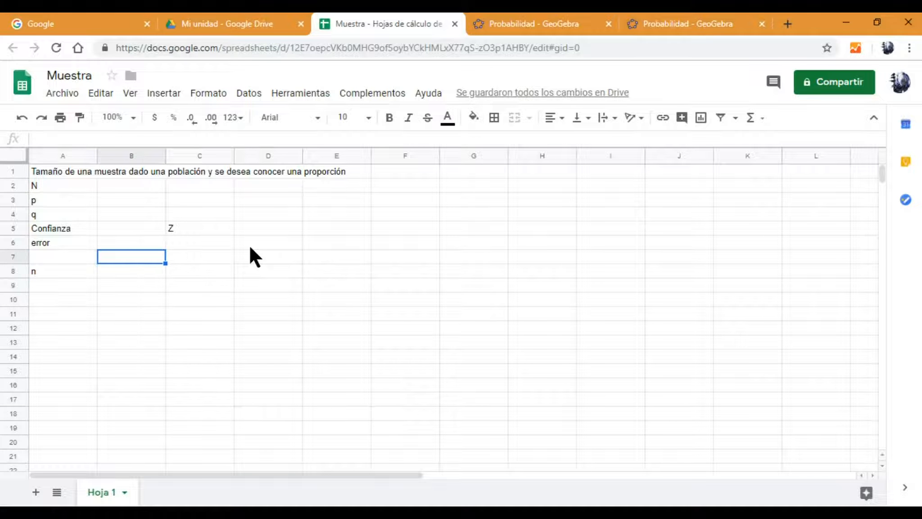
pyautogui.press('Up')
pyautogui.press('Up')
pyautogui.press('Right')
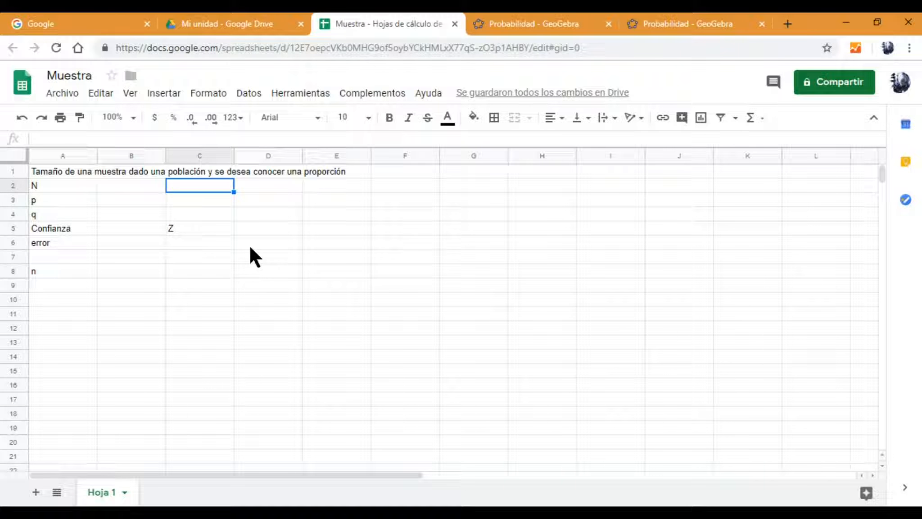
pyautogui.press('Down')
pyautogui.press('Down')
pyautogui.press('Down')
pyautogui.press('Down')
pyautogui.press('Down')
pyautogui.press('Down')
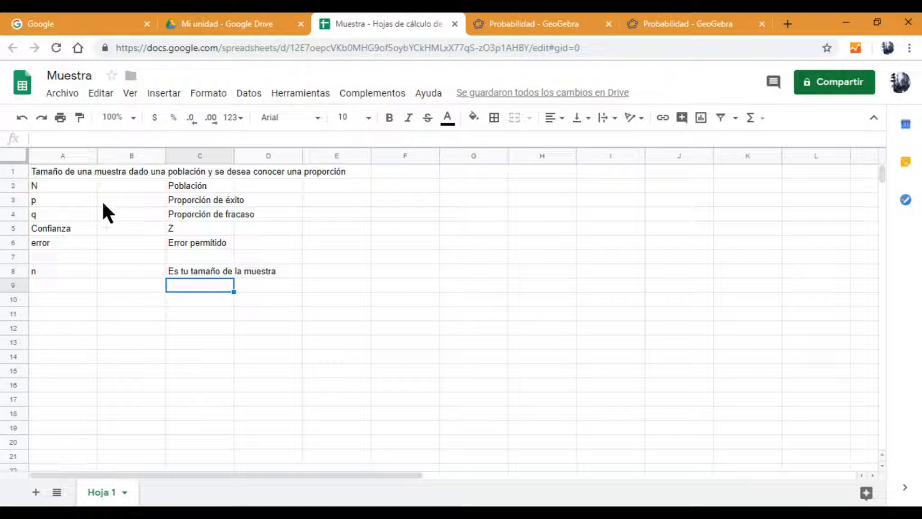
# - Enter the population size 25000 in cell B2, beside the label N
pyautogui.click(127, 188)
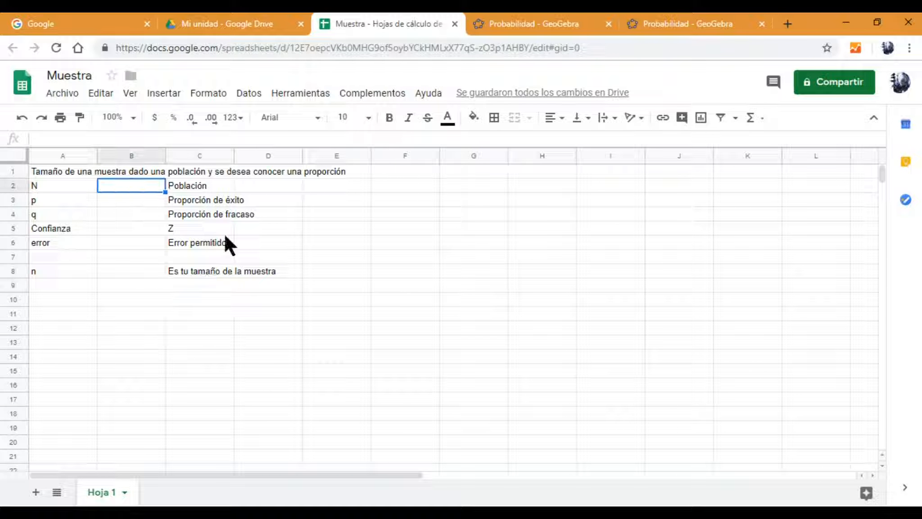
pyautogui.write('2')
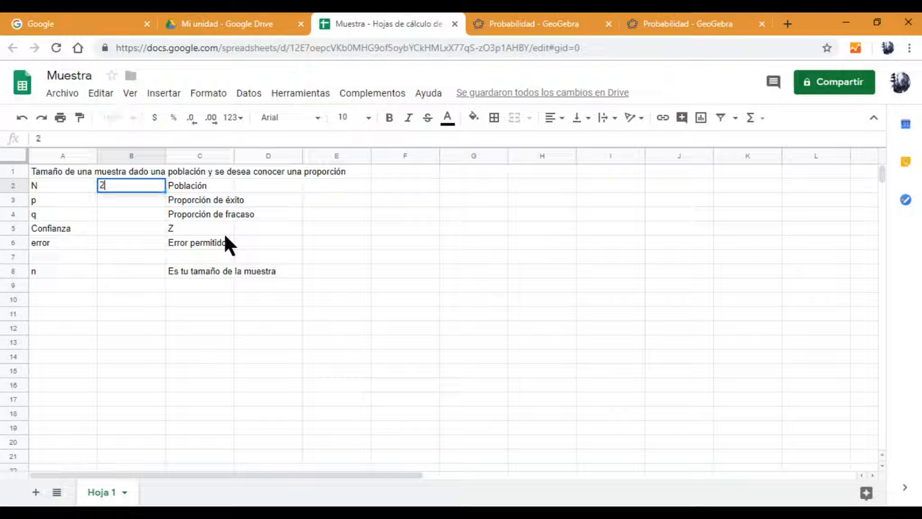
pyautogui.write('5000')
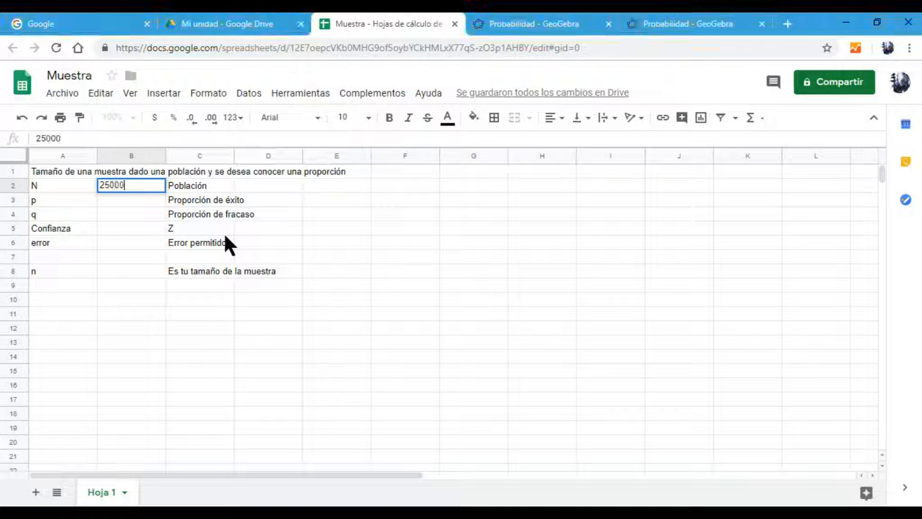
pyautogui.press('Return')
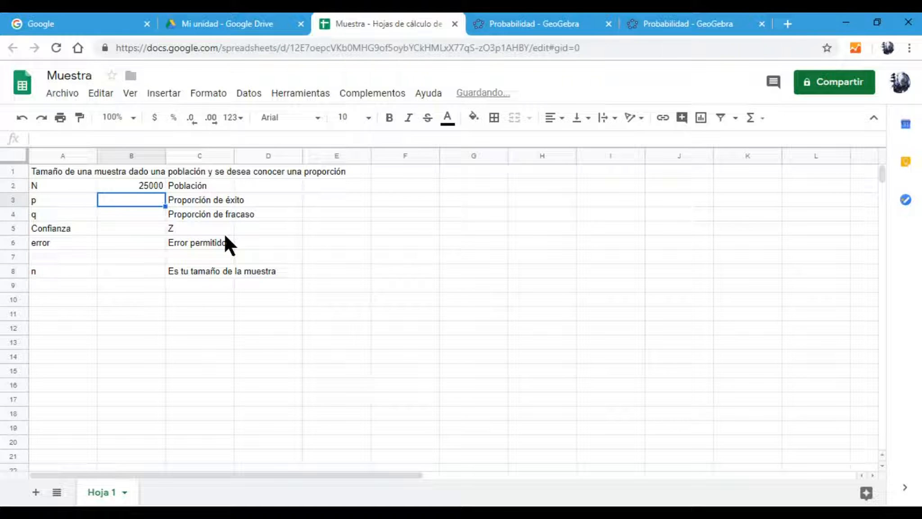
pyautogui.press('Up')
pyautogui.press('Right')
pyautogui.press('Left')
pyautogui.press('Left')
pyautogui.press('Right')
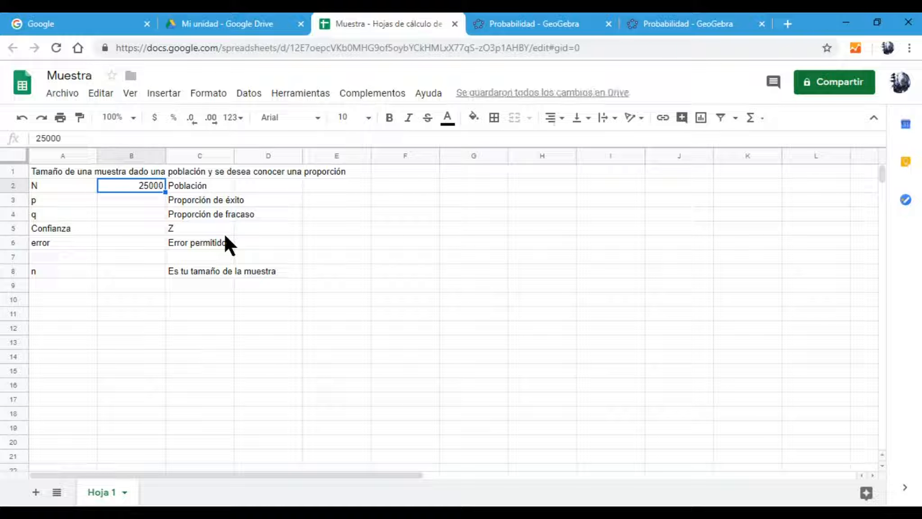
# - Enter the success proportion in cell B3 as the formula =1/10000
pyautogui.press('Down')
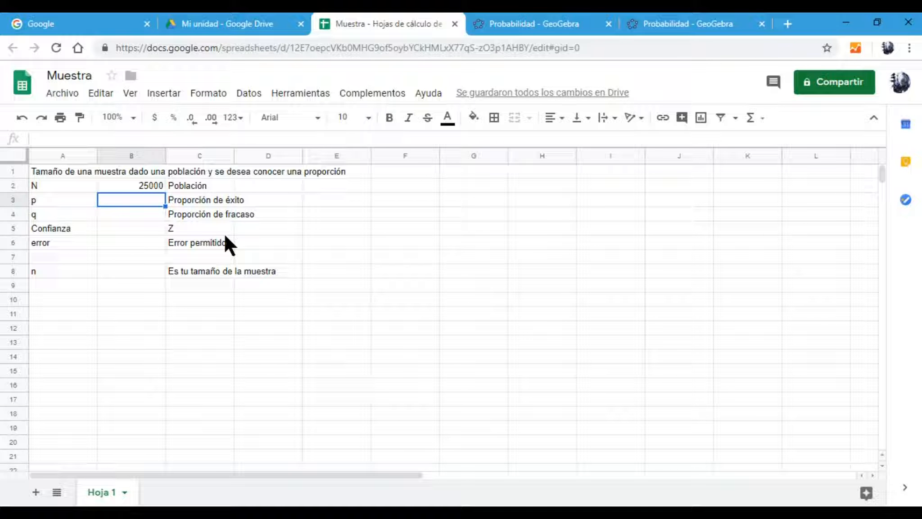
pyautogui.press('Right')
pyautogui.press('Left')
pyautogui.press('Left')
pyautogui.press('Right')
pyautogui.press('Right')
pyautogui.press('Left')
pyautogui.write('=')
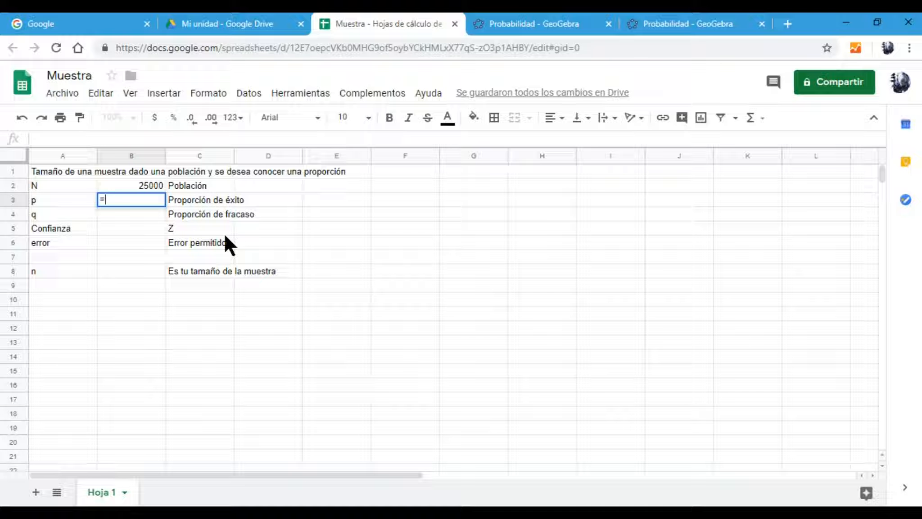
pyautogui.write('1/10000')
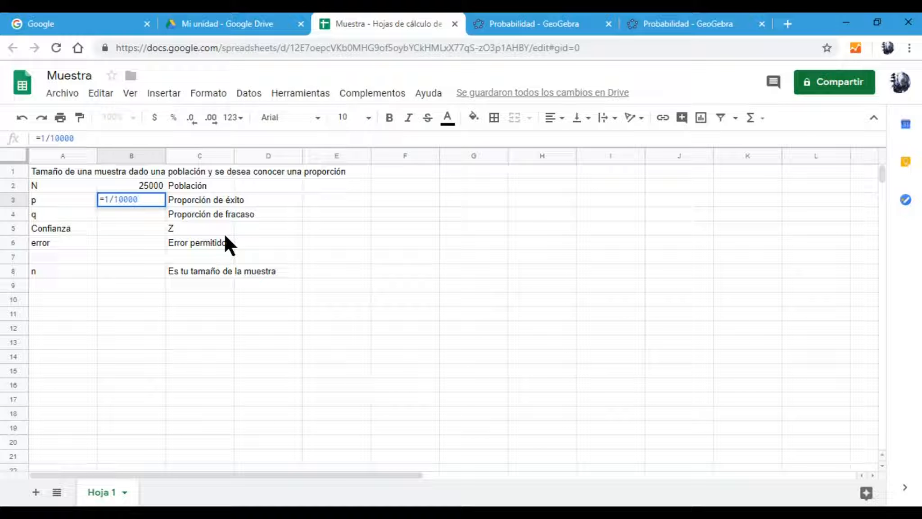
pyautogui.press('Return')
pyautogui.press('Up')
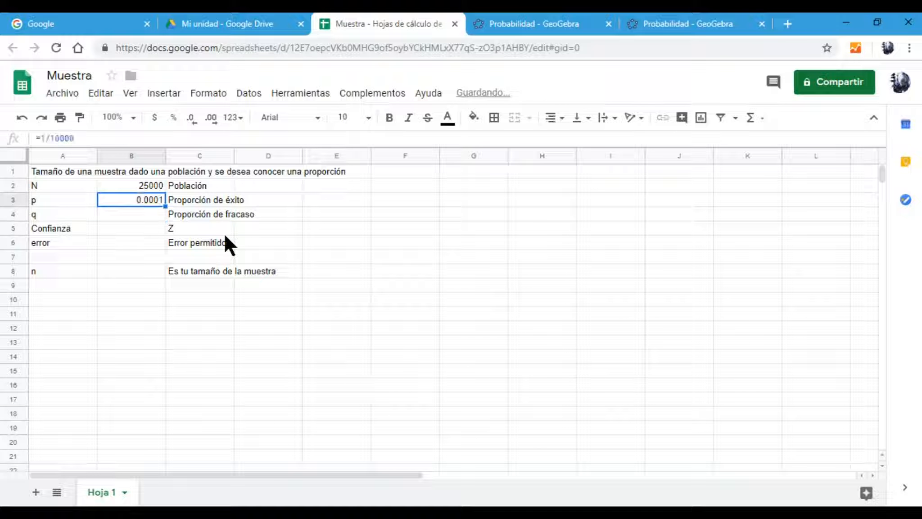
pyautogui.press('Right')
pyautogui.press('Left')
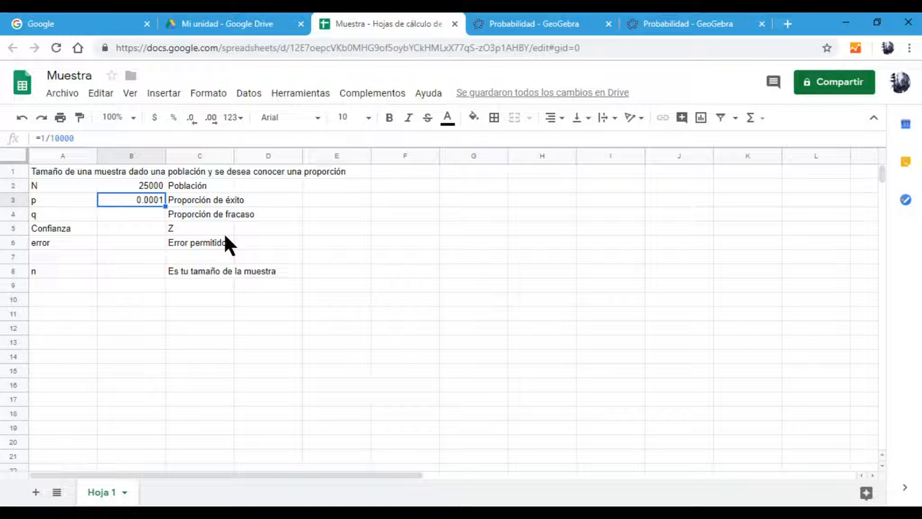
# - Calculate the failure proportion in cell B4 with =1-B3, and select B3:B4 to check their sum
pyautogui.press('Down')
pyautogui.press('Up')
pyautogui.press('Down')
pyautogui.write('=')
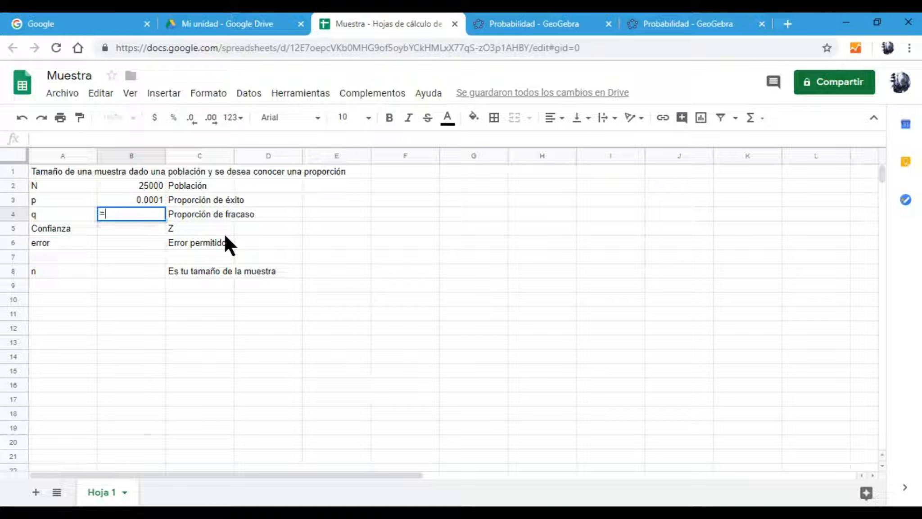
pyautogui.write('1-')
pyautogui.press('Up')
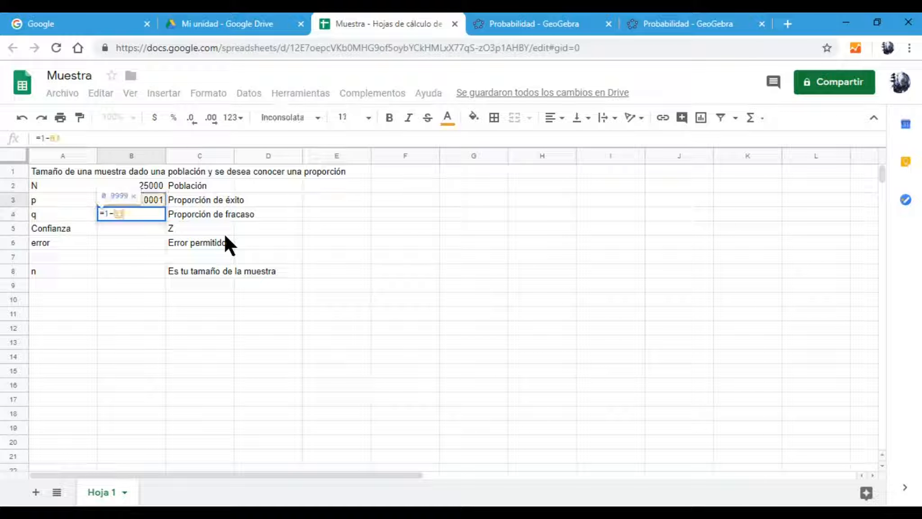
pyautogui.press('Return')
pyautogui.press('Up')
pyautogui.press('Up')
pyautogui.hotkey('shift', 'Down')
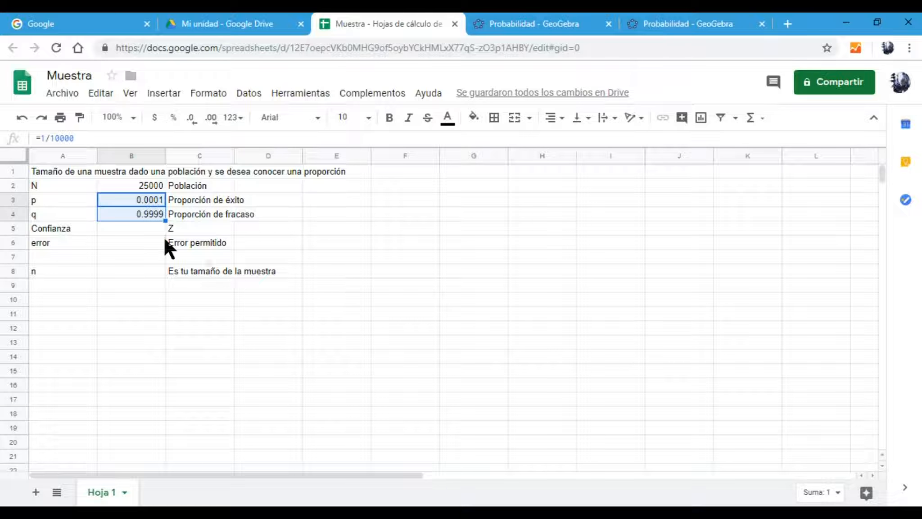
# - Enter a confidence level of 0.95 in cell B5 and format it as a percentage
pyautogui.click(143, 230)
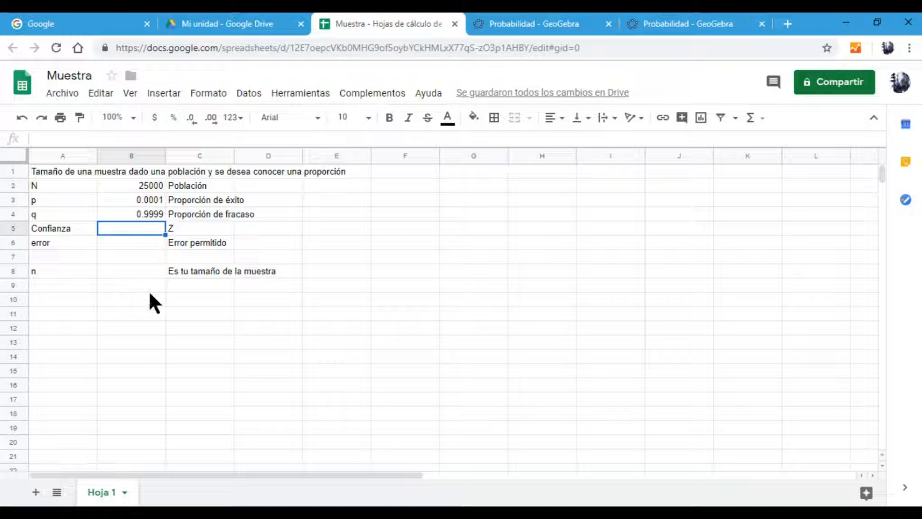
pyautogui.write('0.95')
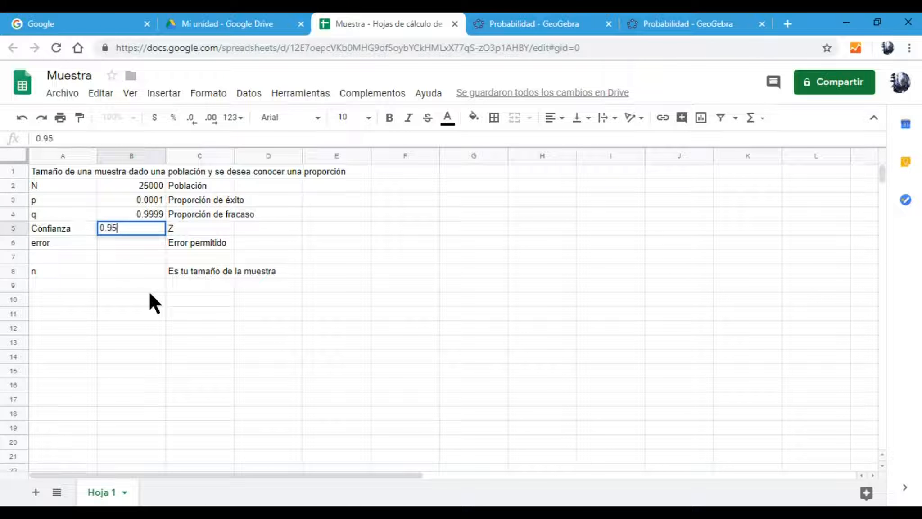
pyautogui.press('Return')
pyautogui.press('Up')
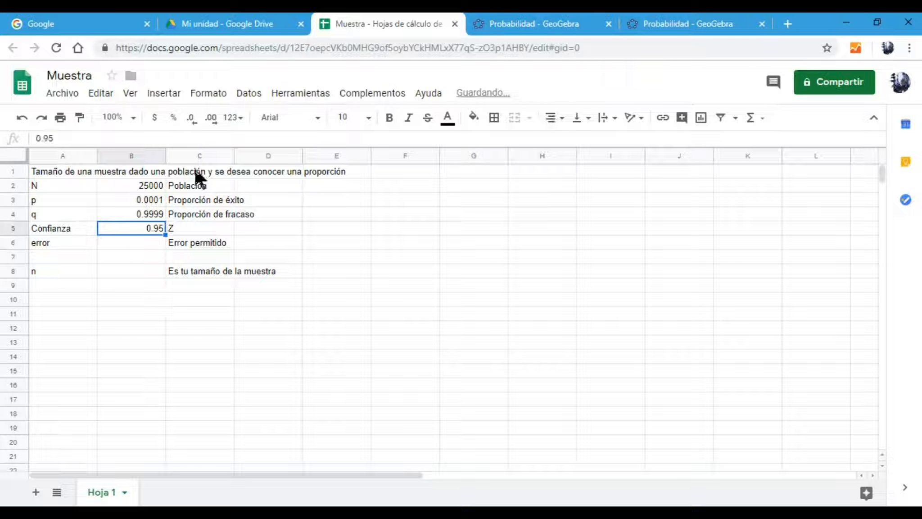
pyautogui.click(171, 118)
pyautogui.click(146, 240)
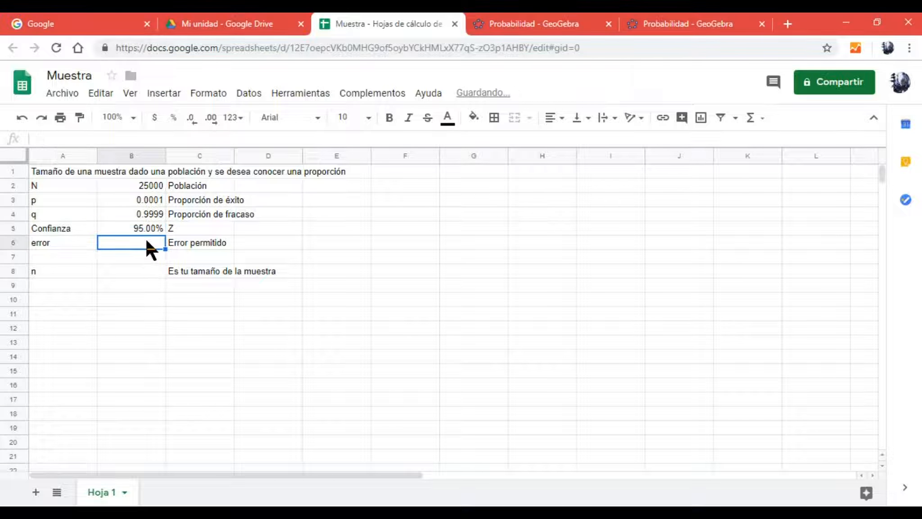
pyautogui.press('Up')
pyautogui.press('Right')
pyautogui.press('Right')
pyautogui.press('Left')
pyautogui.press('Right')
pyautogui.press('Left')
pyautogui.press('Left')
pyautogui.press('Right')
pyautogui.press('Right')
pyautogui.press('Right')
pyautogui.press('Left')
pyautogui.press('Left')
pyautogui.press('Left')
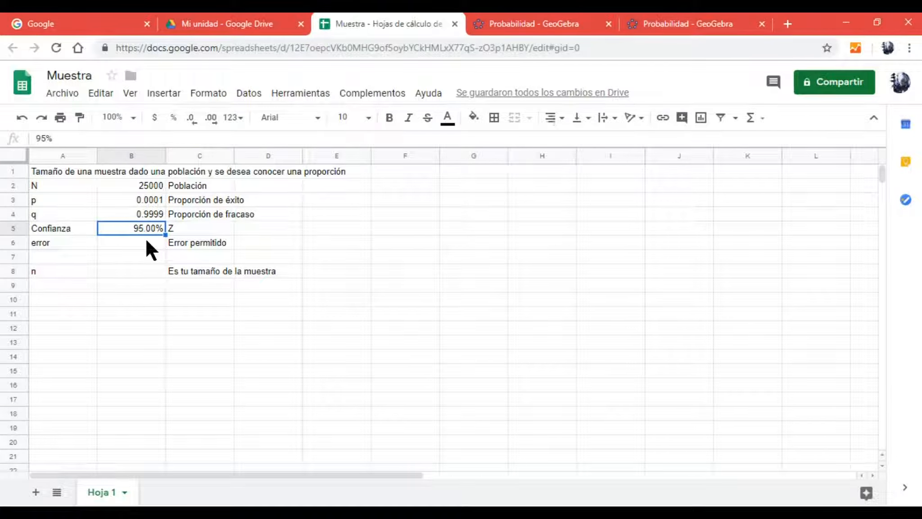
# - Calculate the Z value in cell D5 from the confidence level with the formula =NORMSINV(B5)
pyautogui.press('Right')
pyautogui.press('Right')
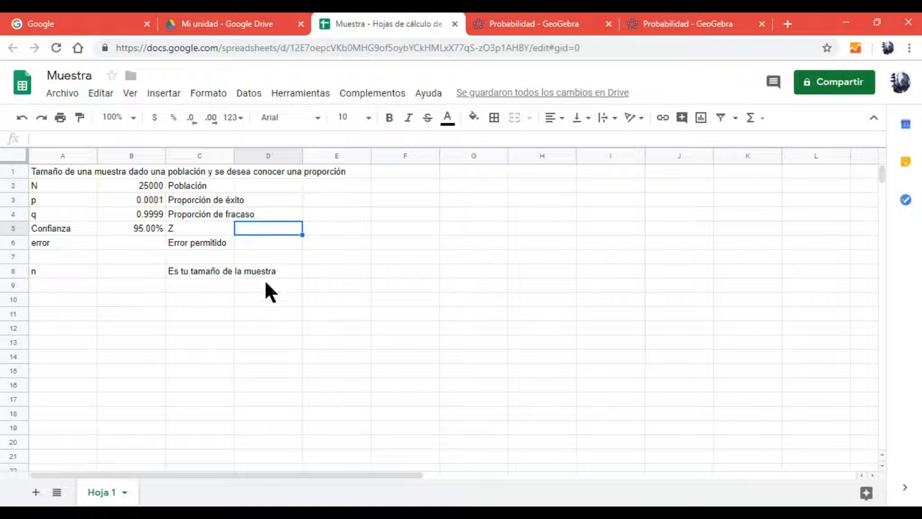
pyautogui.write('=')
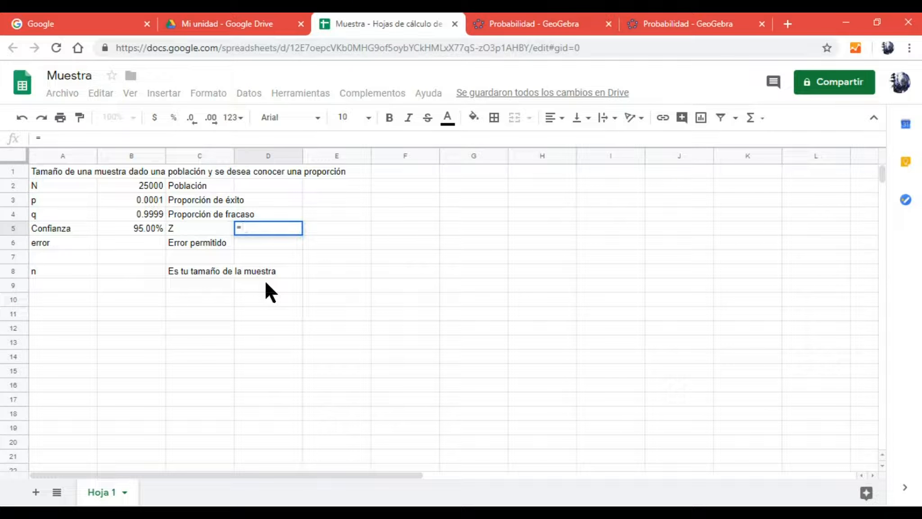
pyautogui.write('r')
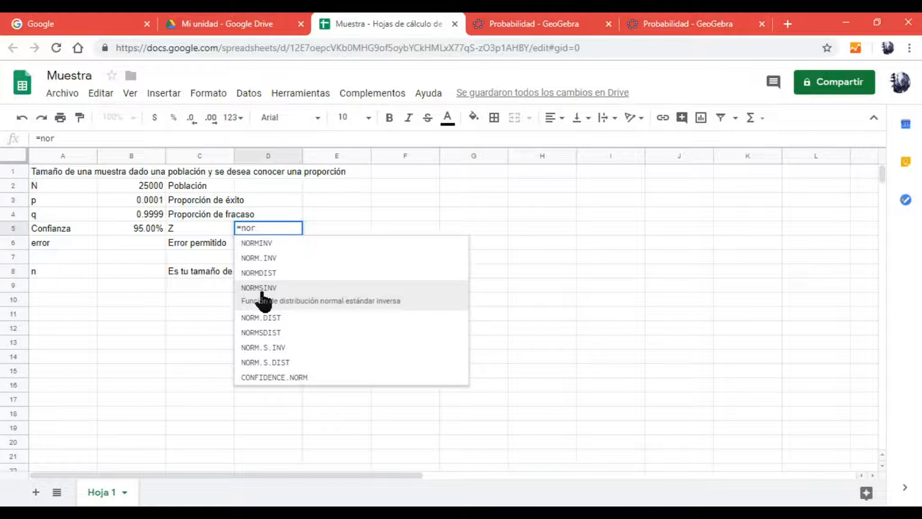
pyautogui.click(262, 294)
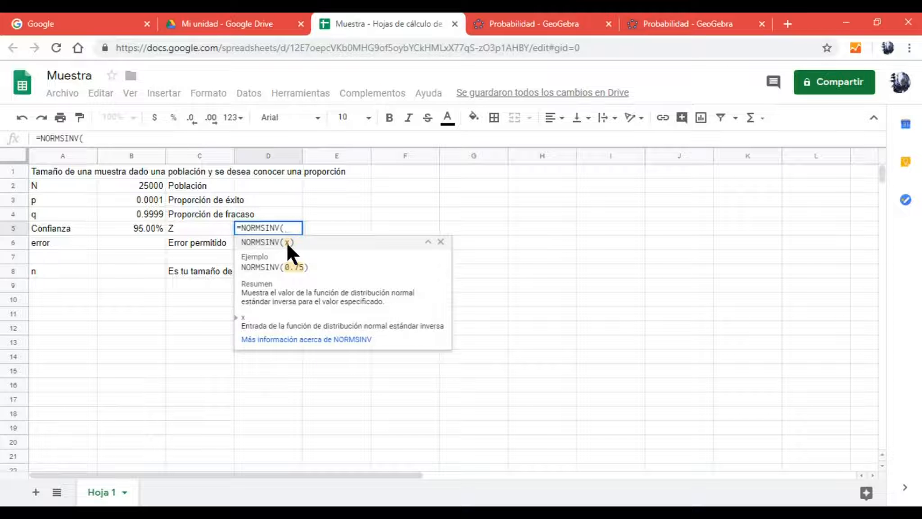
pyautogui.click(147, 229)
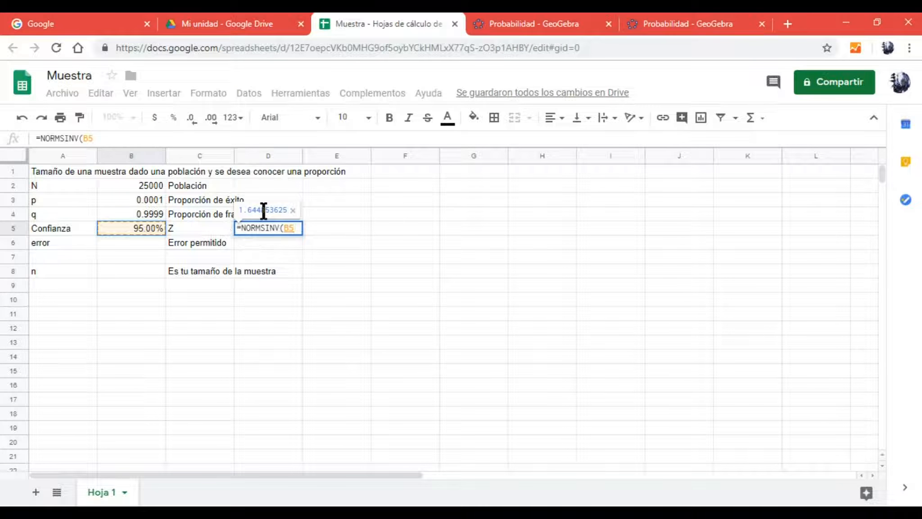
pyautogui.press('Return')
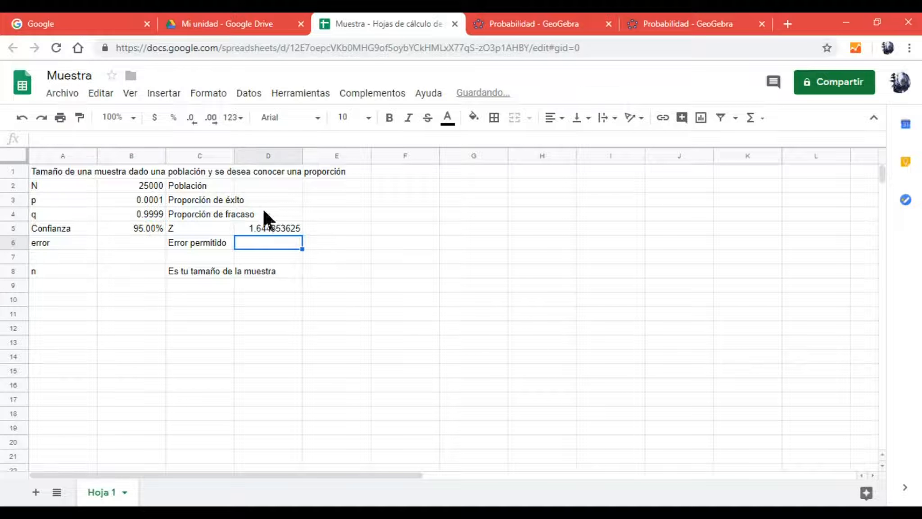
# - Reduce the Z value in cell D5 to three decimal places
pyautogui.press('Up')
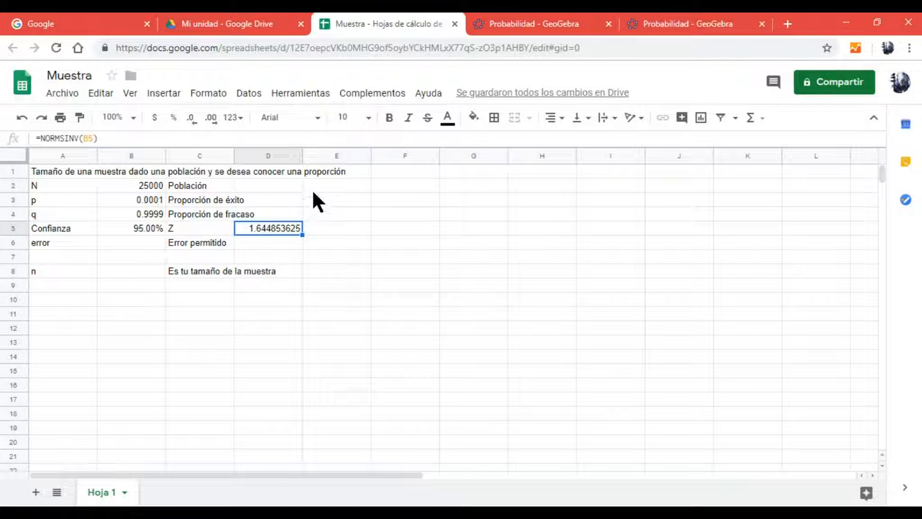
pyautogui.click(191, 122)
pyautogui.click(191, 121)
pyautogui.click(192, 121)
pyautogui.click(192, 122)
pyautogui.click(192, 121)
pyautogui.click(191, 121)
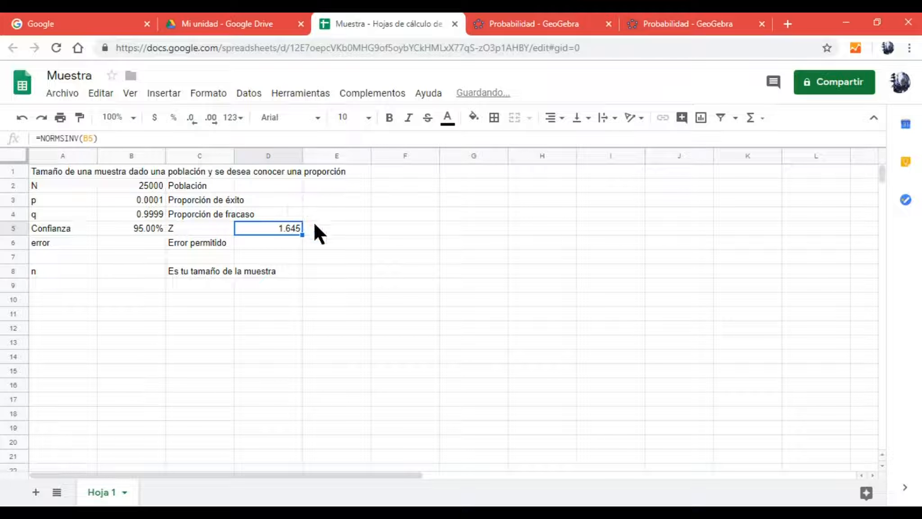
pyautogui.press('Right')
pyautogui.press('Left')
pyautogui.press('Left')
pyautogui.press('Left')
pyautogui.press('Left')
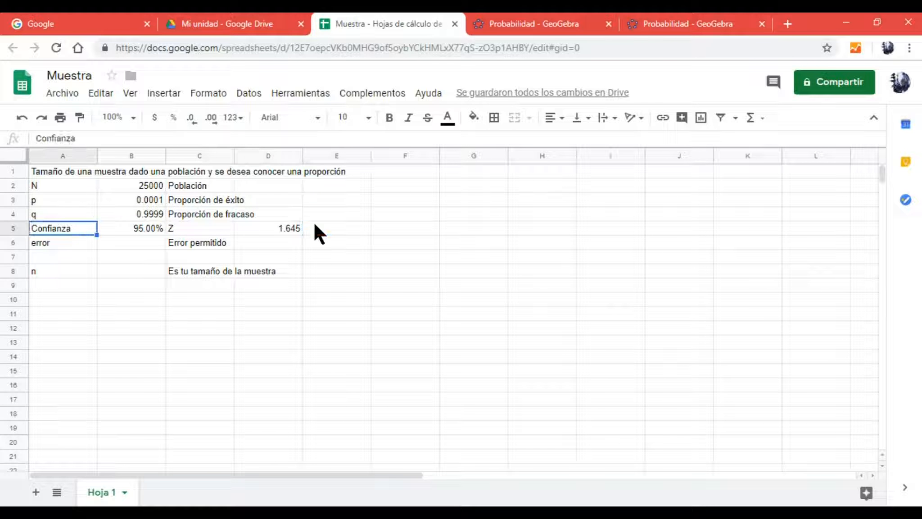
pyautogui.press('Right')
pyautogui.press('Right')
pyautogui.press('Right')
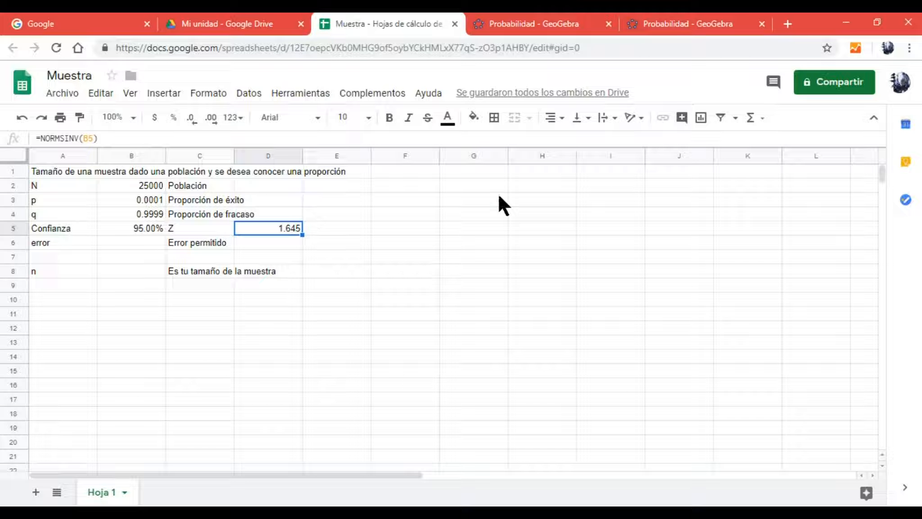
# - Switch to the GeoGebra probability calculators and examine the left-tail normal distribution, its upper limit and its probability
pyautogui.click(547, 24)
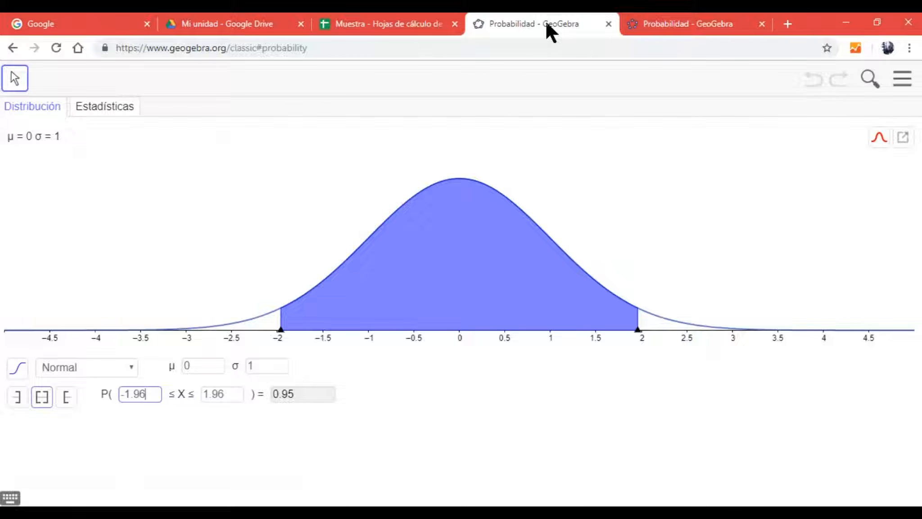
pyautogui.click(656, 24)
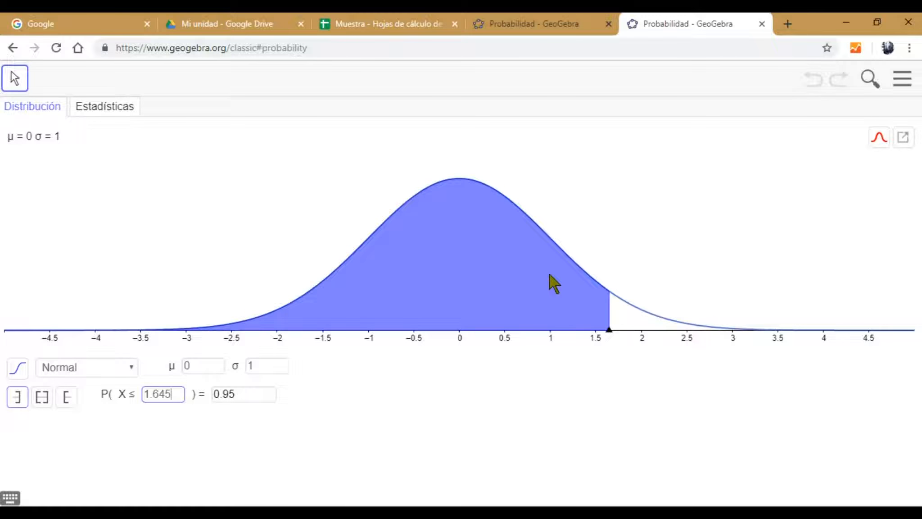
pyautogui.press('ctrl')
pyautogui.press('ctrl')
pyautogui.press('ctrl')
pyautogui.press('ctrl')
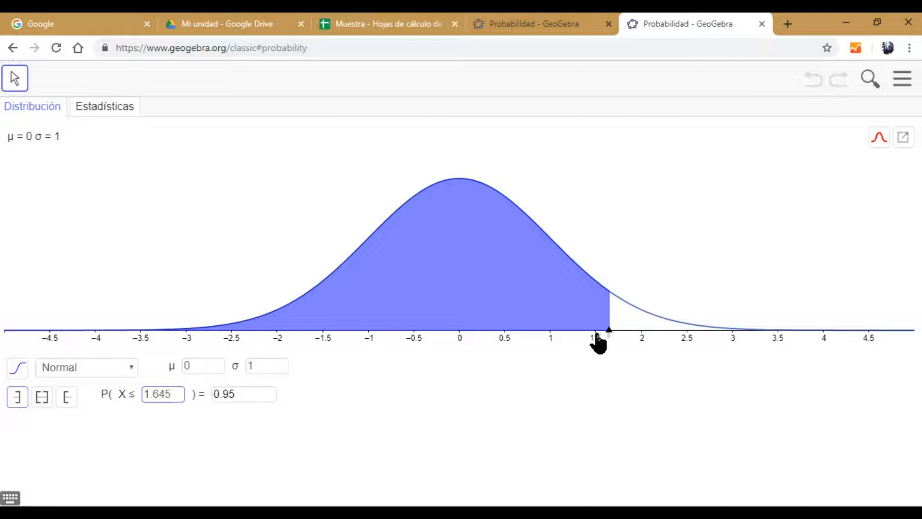
pyautogui.press('ctrl')
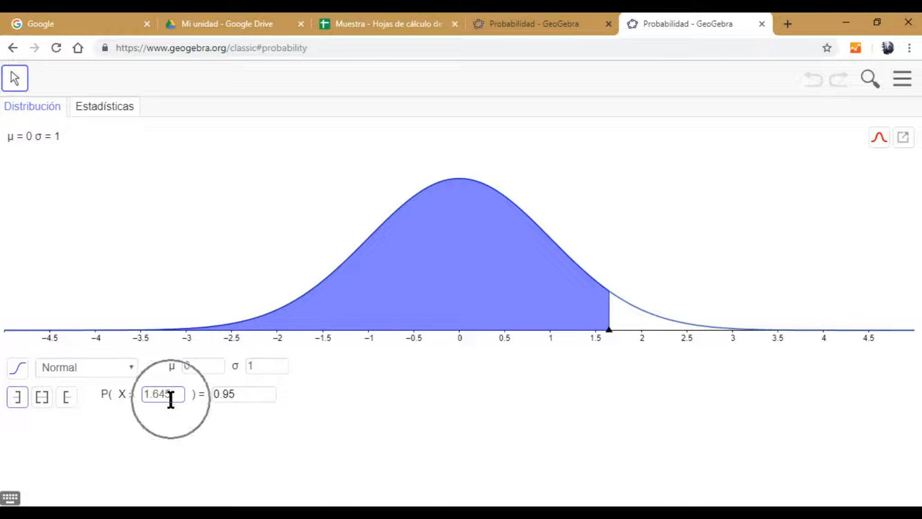
# - Return to the two-sided normal distribution in GeoGebra and examine the shaded central area and its interval limits
pyautogui.click(552, 23)
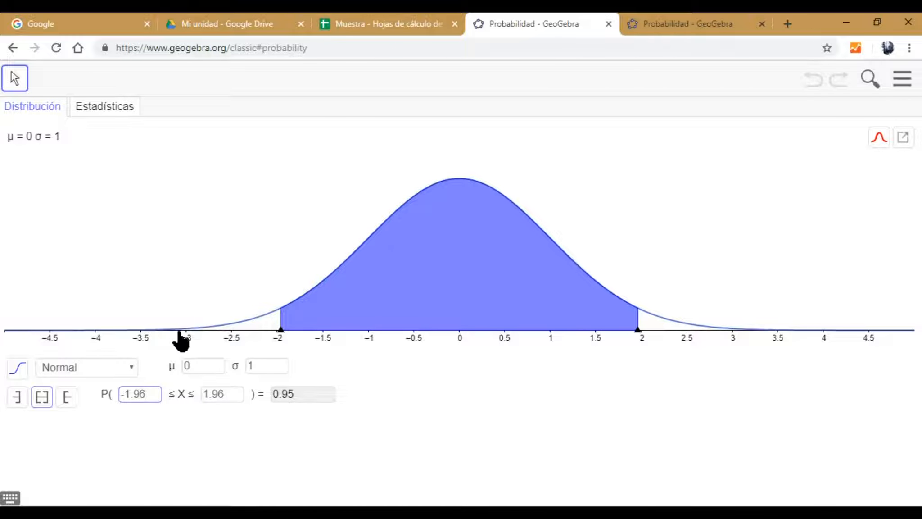
pyautogui.press('ctrl')
pyautogui.press('ctrl')
pyautogui.press('ctrl')
pyautogui.press('ctrl')
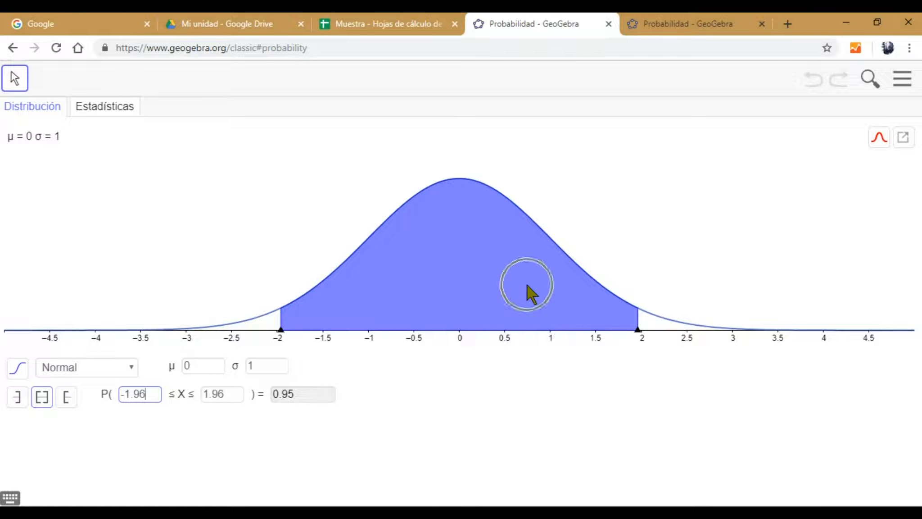
pyautogui.press('ctrl')
pyautogui.press('ctrl')
pyautogui.press('ctrl')
pyautogui.press('ctrl')
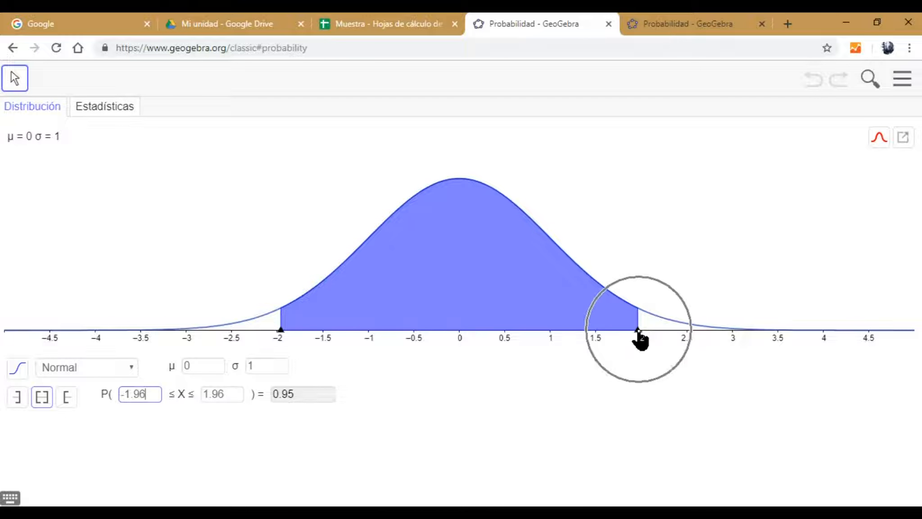
# - Back in the Muestra spreadsheet, change the Z formula in cell D5 to =NORMSINV(B5+(1-B5)/2), checking it against the GeoGebra interval
pyautogui.click(378, 23)
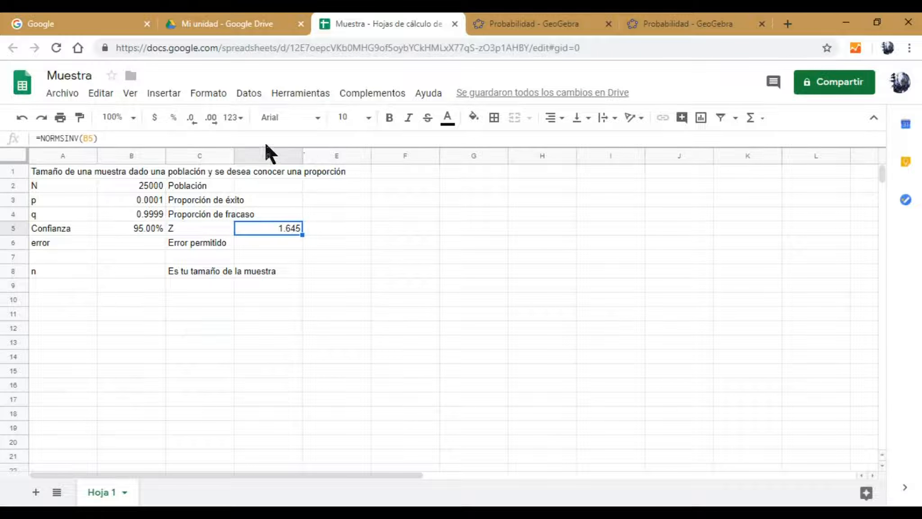
pyautogui.click(252, 142)
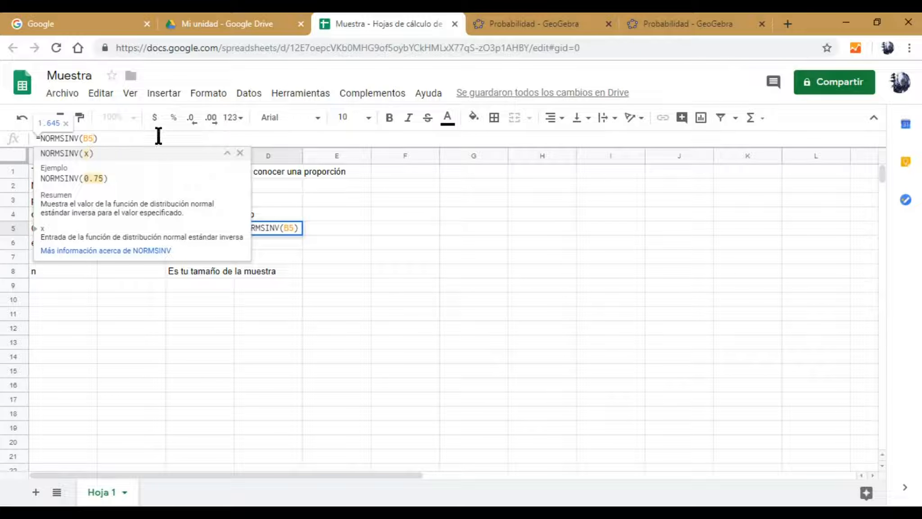
pyautogui.write('+(')
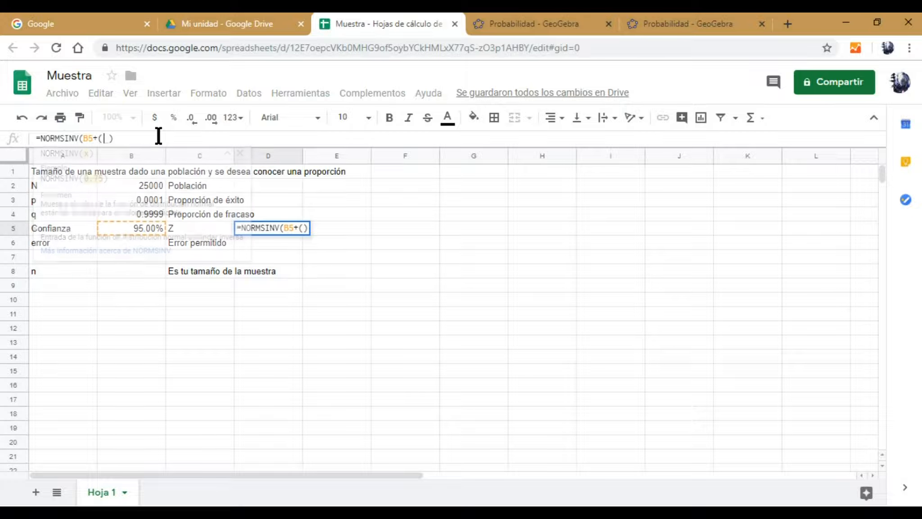
pyautogui.write('1-')
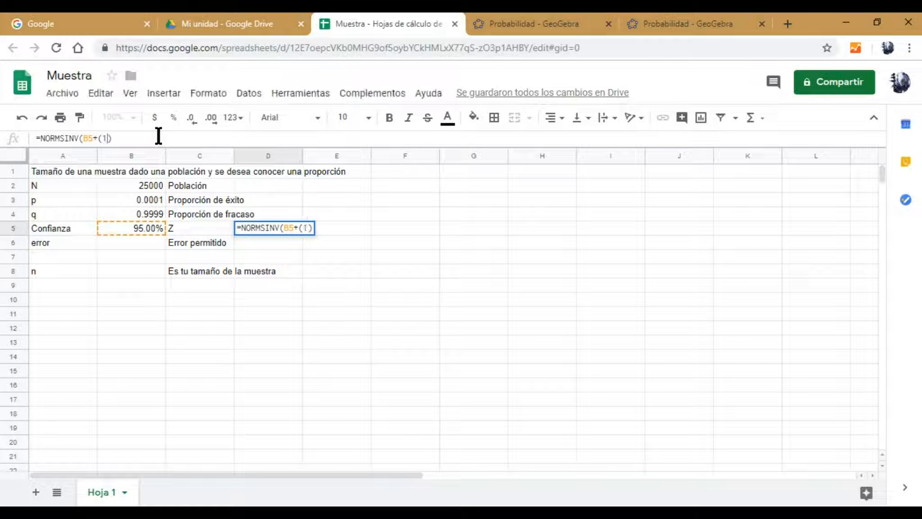
pyautogui.click(142, 227)
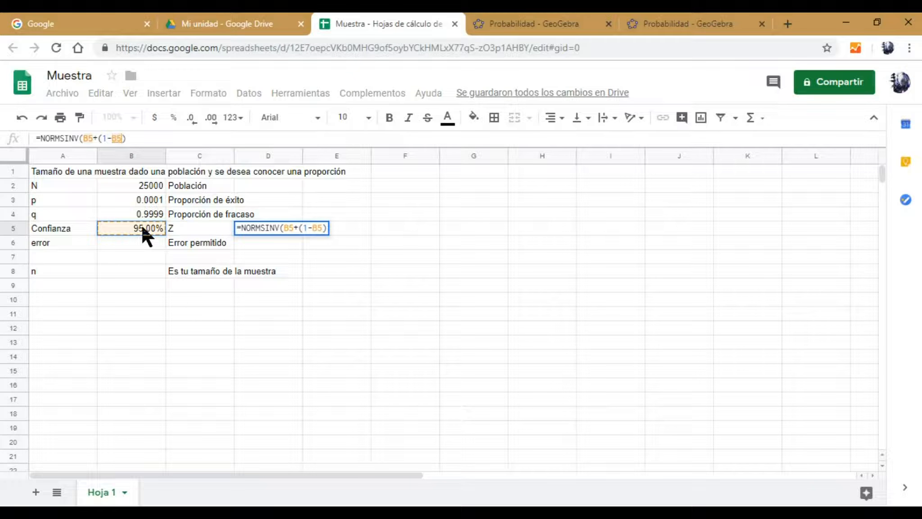
pyautogui.write(')')
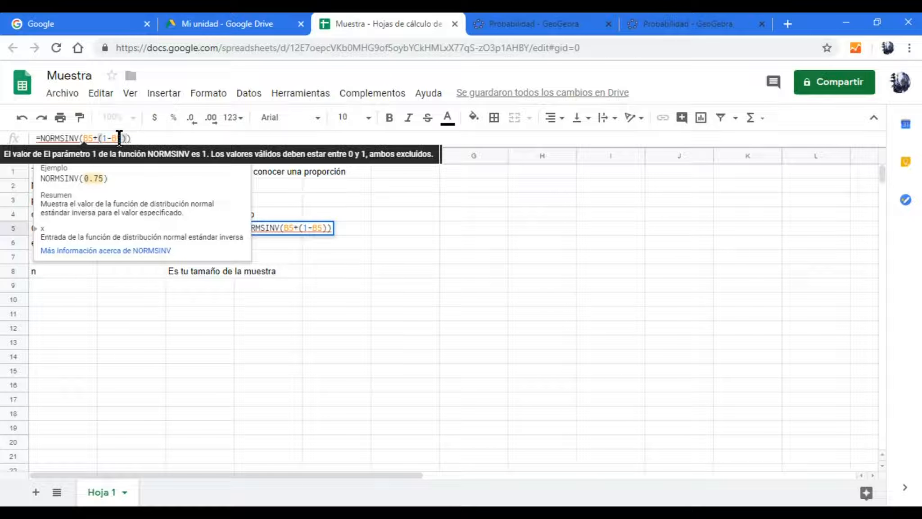
pyautogui.write('/2')
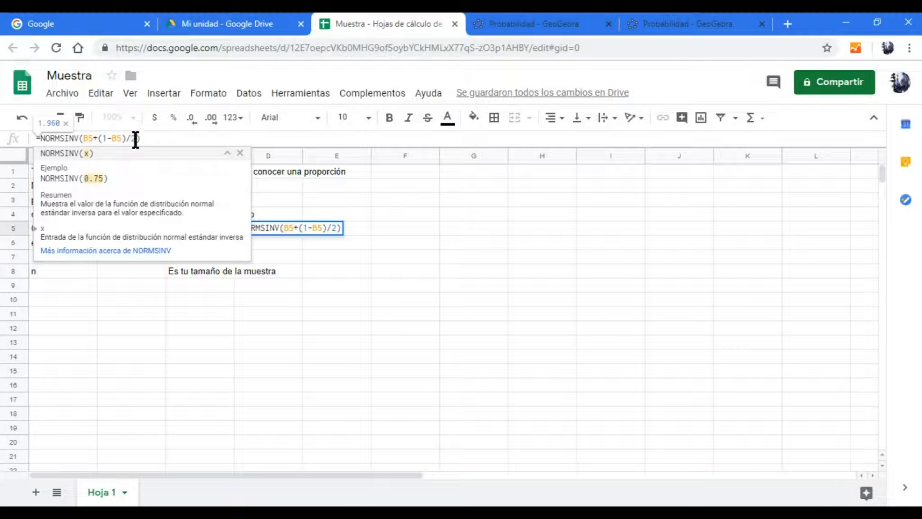
pyautogui.click(528, 25)
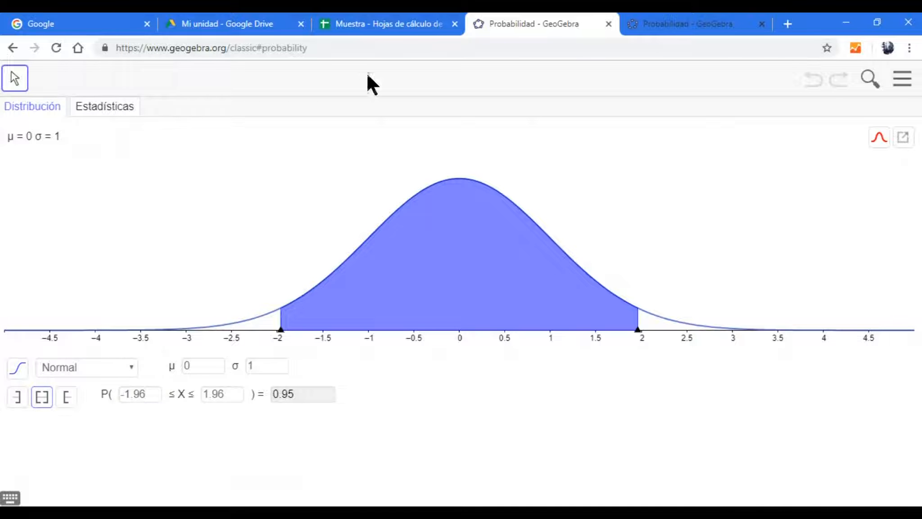
pyautogui.click(388, 24)
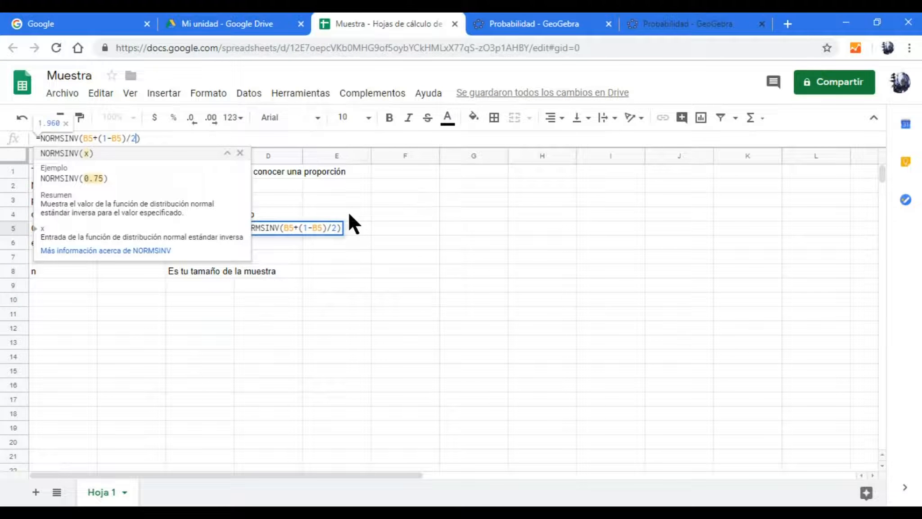
pyautogui.press('Return')
pyautogui.press('Up')
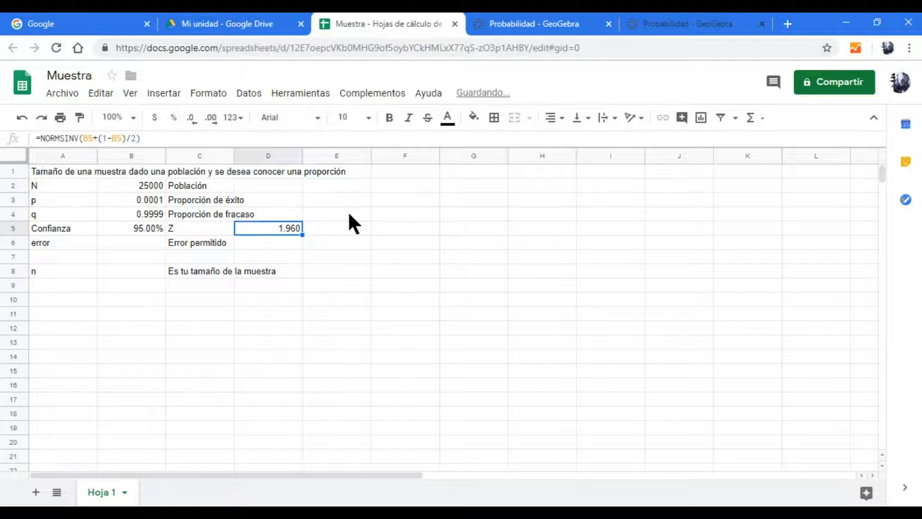
# - Switch to GeoGebra and compare the new Z value with the lower and upper limits of the two-sided normal interval
pyautogui.click(558, 27)
pyautogui.press('ctrl')
pyautogui.press('ctrl')
pyautogui.press('ctrl')
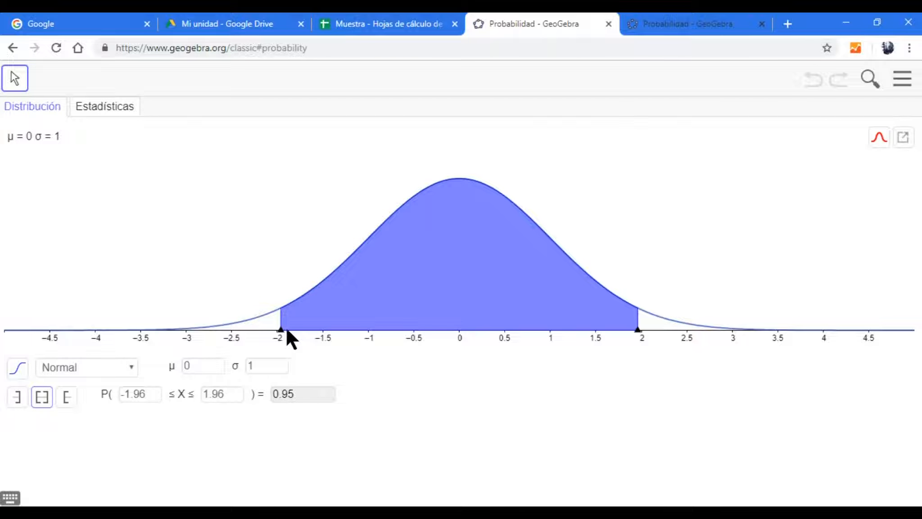
pyautogui.press('ctrl')
pyautogui.press('ctrl')
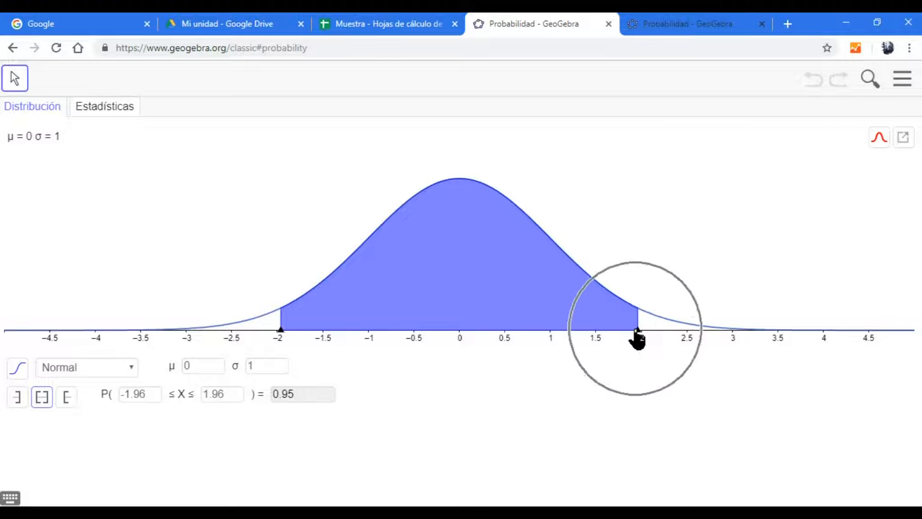
# - Return to the Muestra spreadsheet, add a second sheet and enter the heading Error in cell A1
pyautogui.click(395, 36)
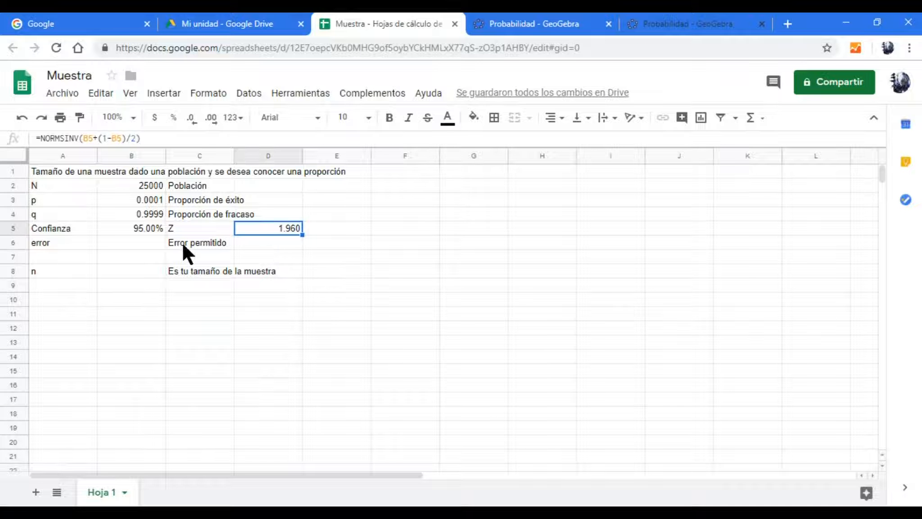
pyautogui.click(150, 244)
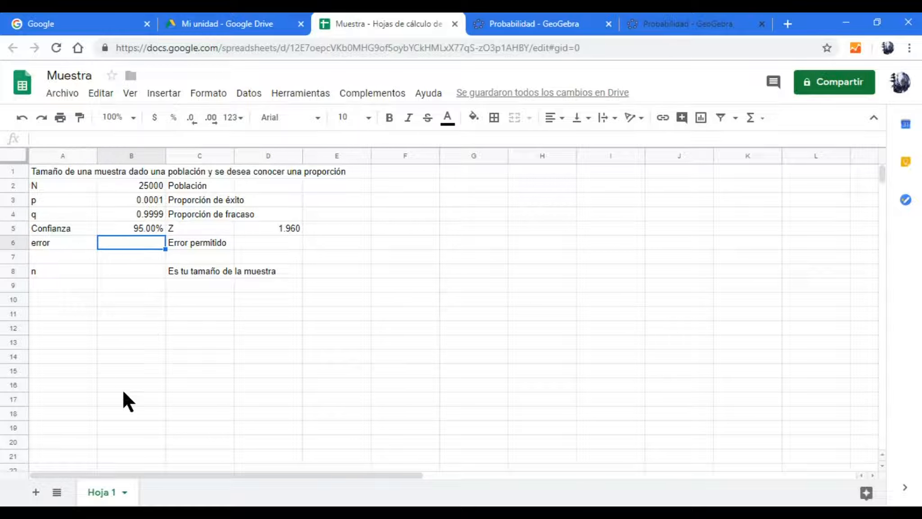
pyautogui.press('ctrl')
pyautogui.press('ctrl')
pyautogui.click(36, 492)
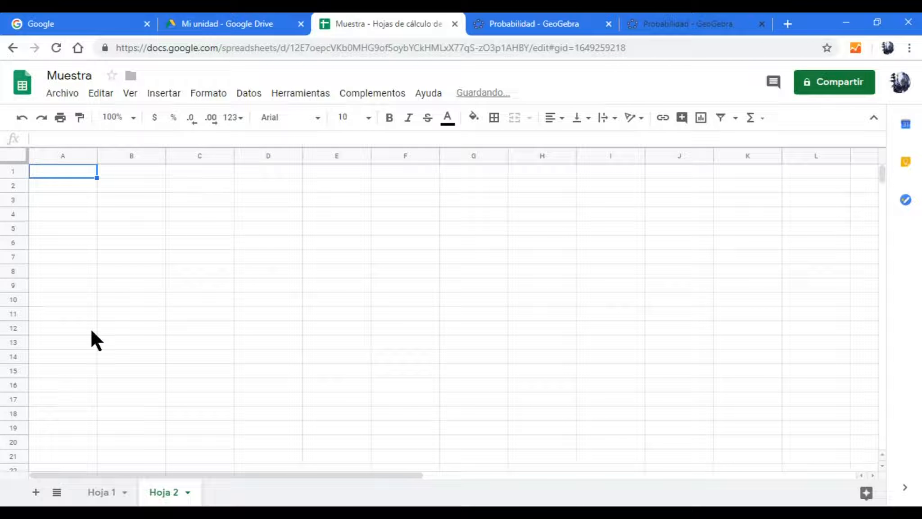
pyautogui.write('Error')
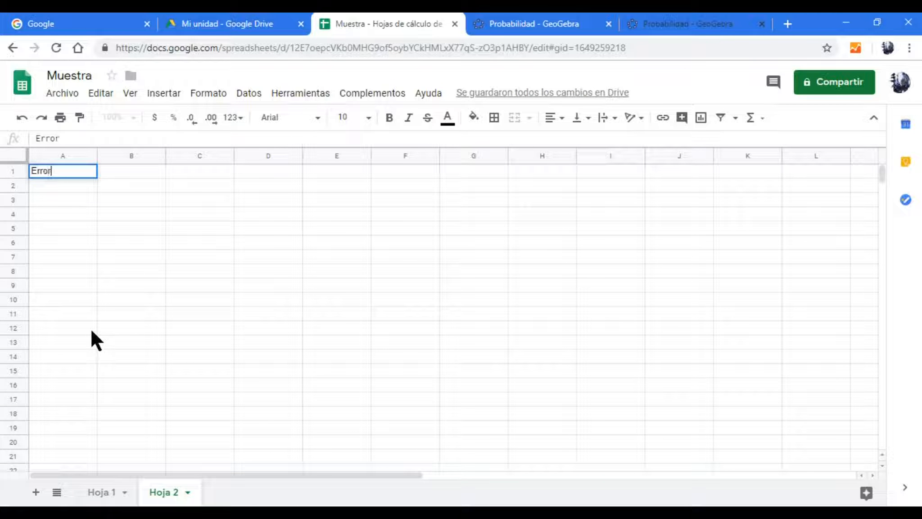
pyautogui.press('Return')
# - Enter 0.01 and 0.02 in cells A2 and A3 and extend the series down to 0.1 in A11
pyautogui.write('0.01')
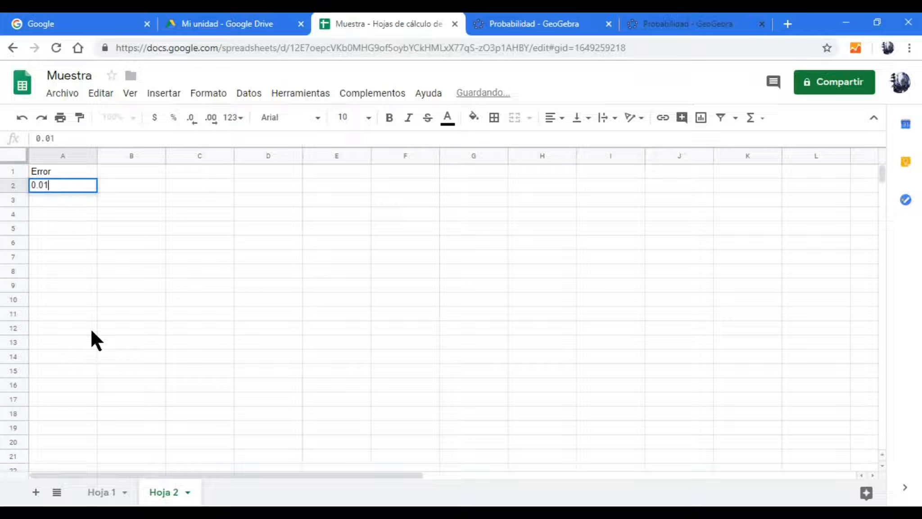
pyautogui.press('Return')
pyautogui.write('0.02')
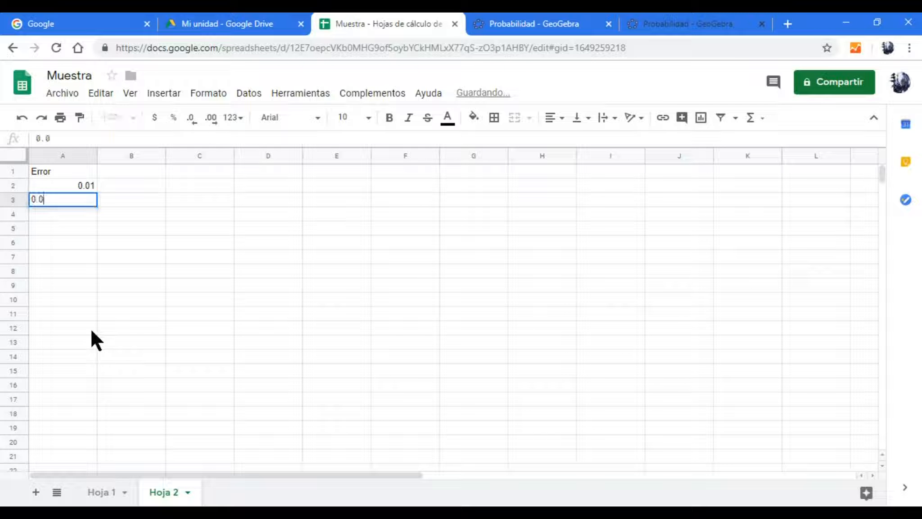
pyautogui.press('Return')
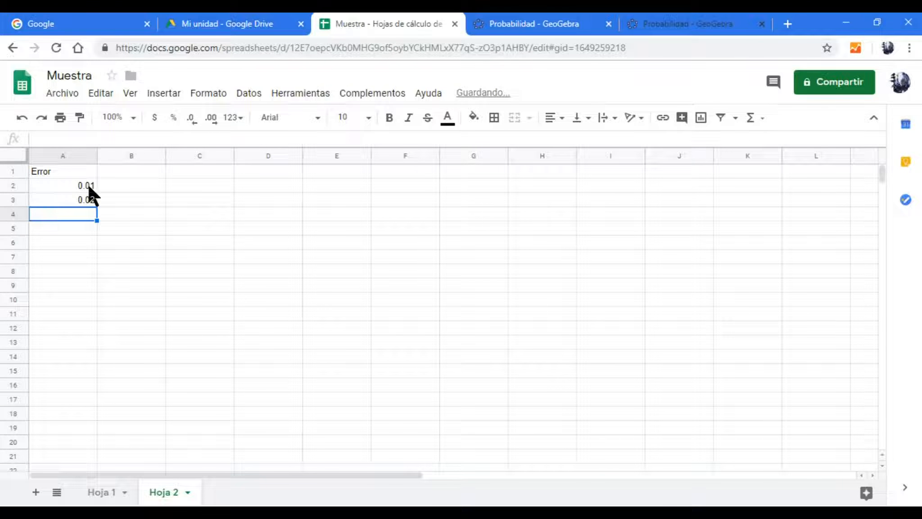
pyautogui.click(88, 185)
pyautogui.hotkey('shift', 'Down')
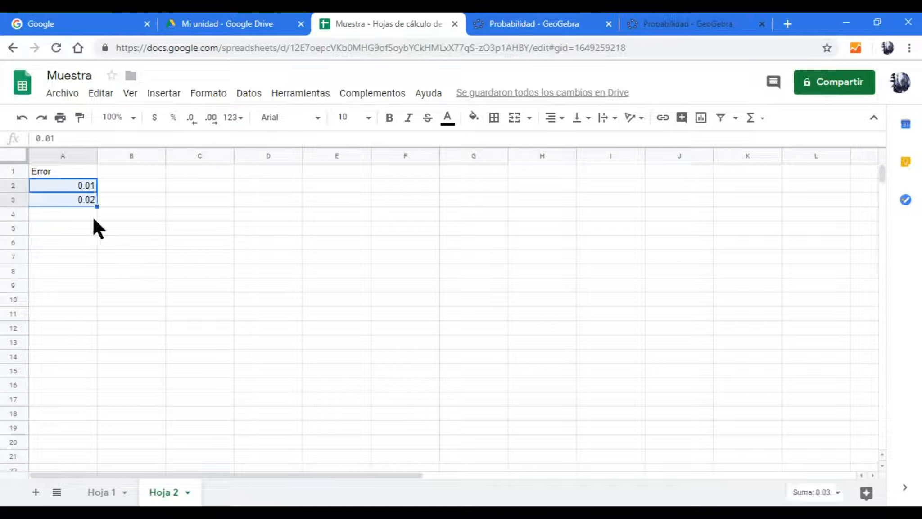
pyautogui.moveTo(97, 205); pyautogui.dragTo(93, 317)
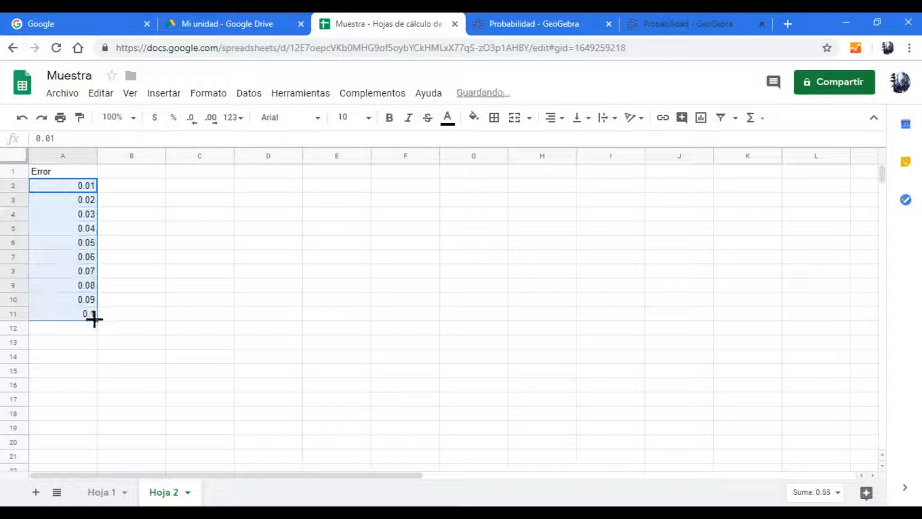
# - Enter the column headings Muestra in cell B1 and Precisión in cell C1
pyautogui.click(124, 182)
pyautogui.press('Left')
pyautogui.press('Right')
pyautogui.press('Left')
pyautogui.press('Right')
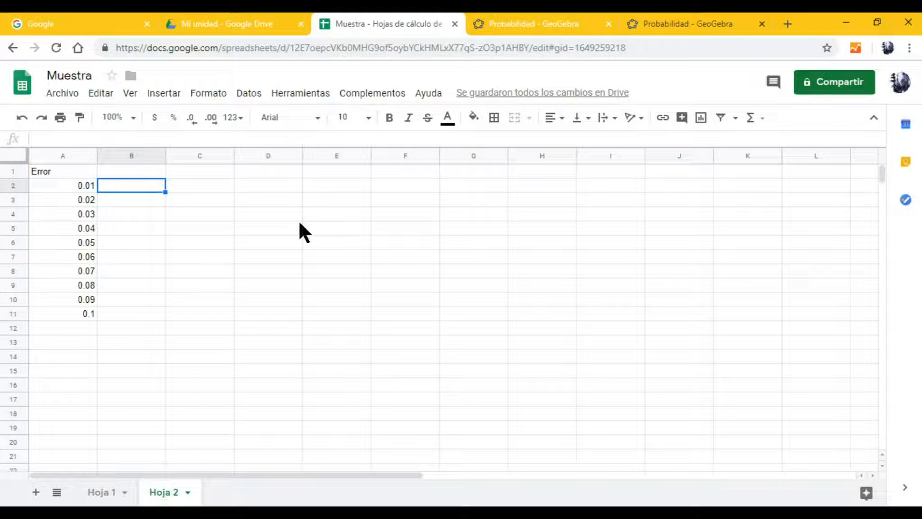
pyautogui.press('Up')
pyautogui.write('Muestra')
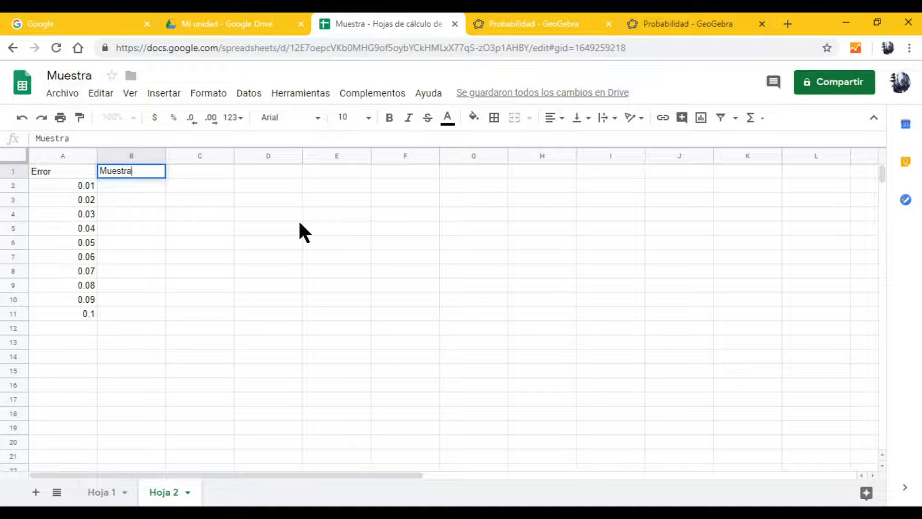
pyautogui.press('Return')
pyautogui.press('Up')
pyautogui.press('Right')
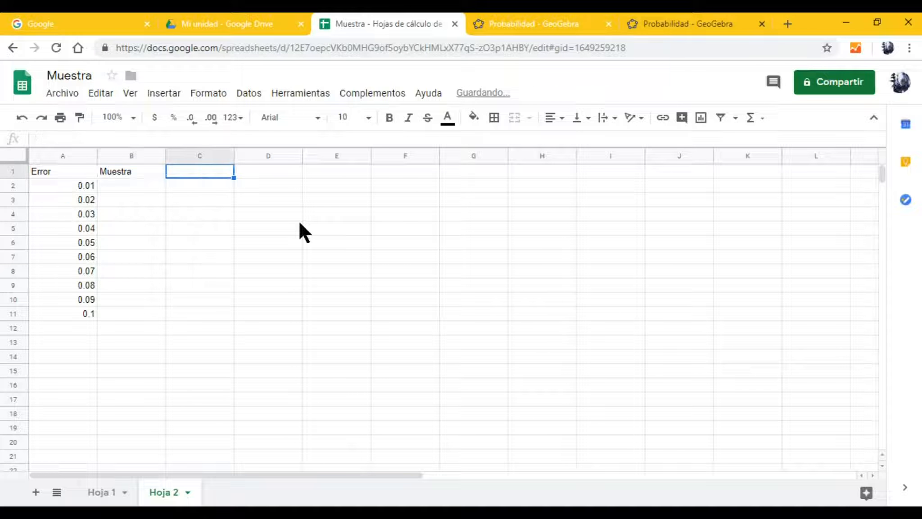
pyautogui.write('Precisión')
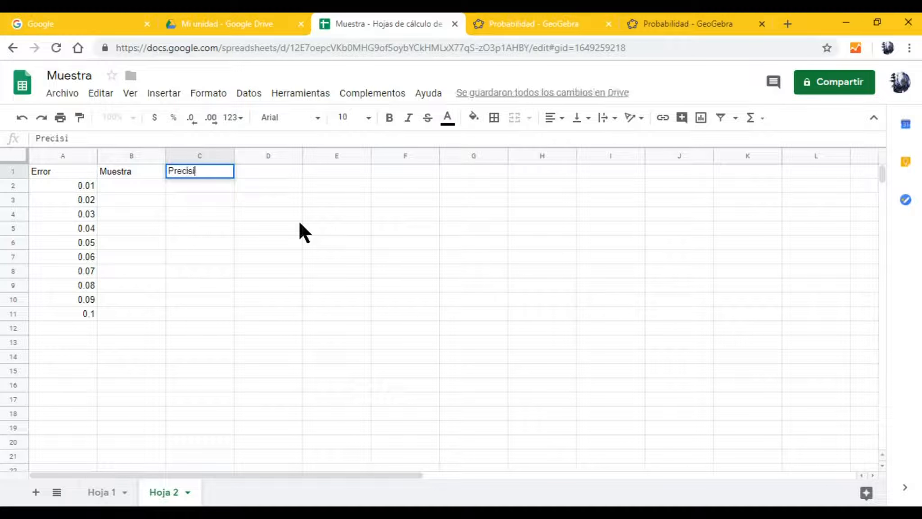
pyautogui.press('Return')
# - Describe the 0.01 error row with Grande in cell B2 and Alta in cell C2
pyautogui.press('Left')
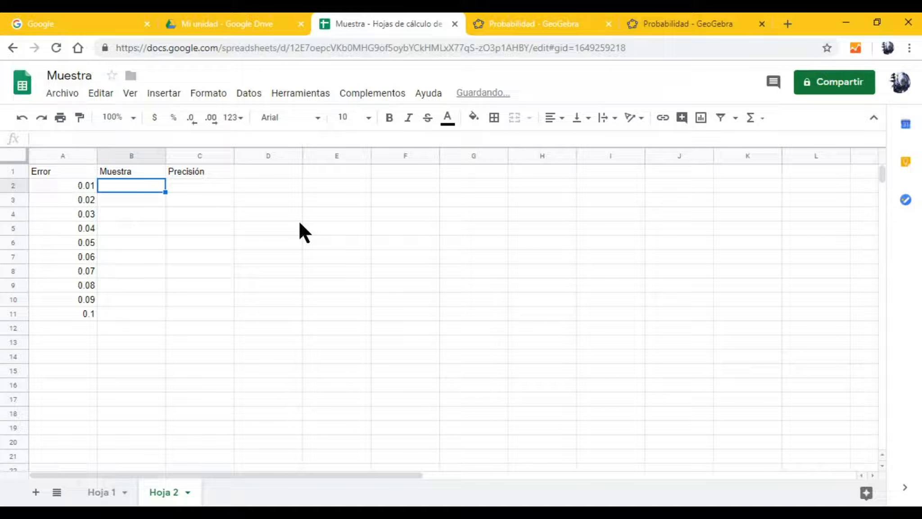
pyautogui.press('Left')
pyautogui.press('Right')
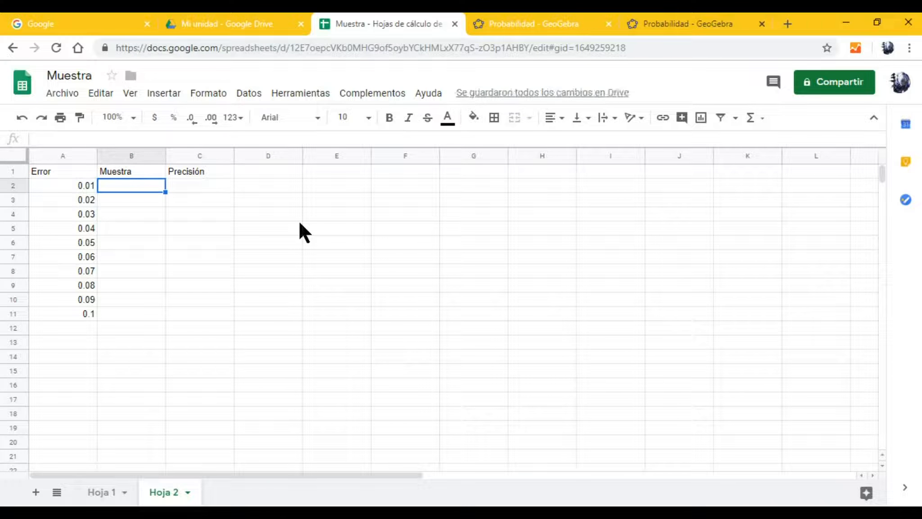
pyautogui.write('Grande')
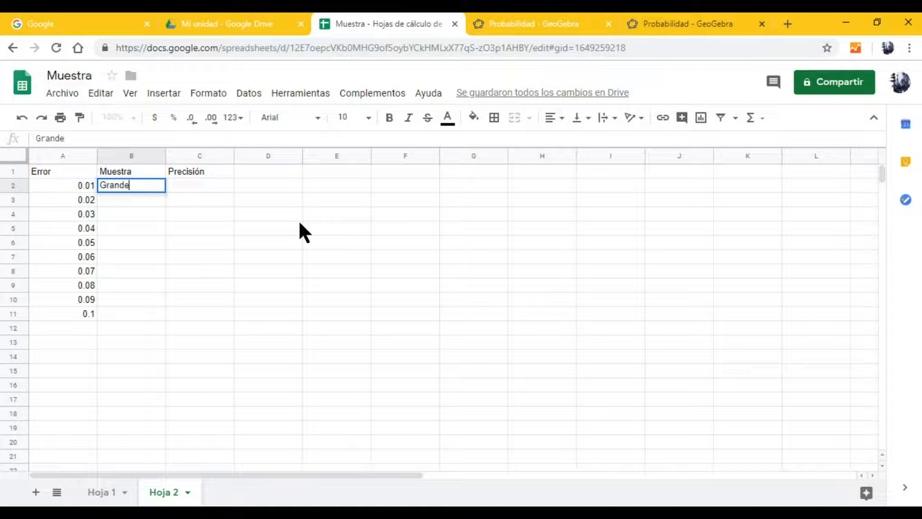
pyautogui.press('Tab')
pyautogui.write('Alta')
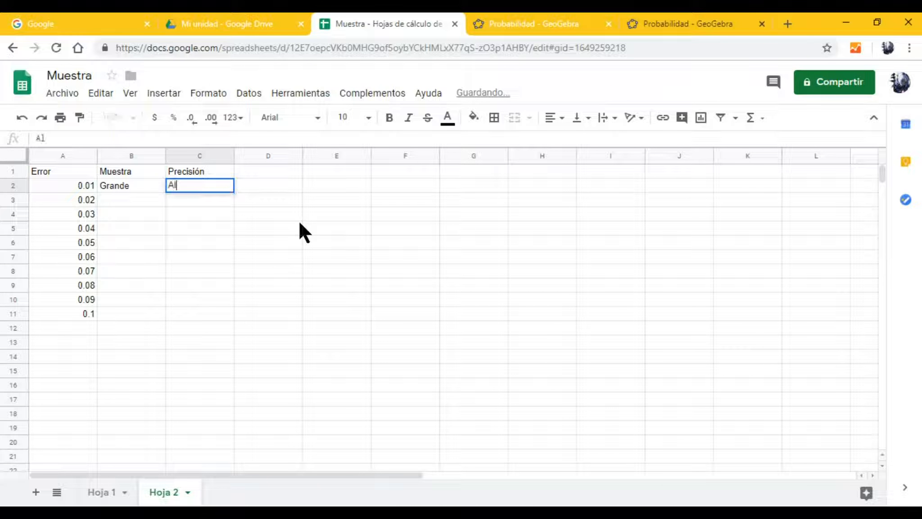
pyautogui.press('Return')
# - Display the last error value in cell A11 with two decimal places
pyautogui.press('Left')
pyautogui.press('Down')
pyautogui.press('Down')
pyautogui.press('Down')
pyautogui.press('Down')
pyautogui.press('Down')
pyautogui.press('Down')
pyautogui.press('Down')
pyautogui.press('Down')
pyautogui.press('Left')
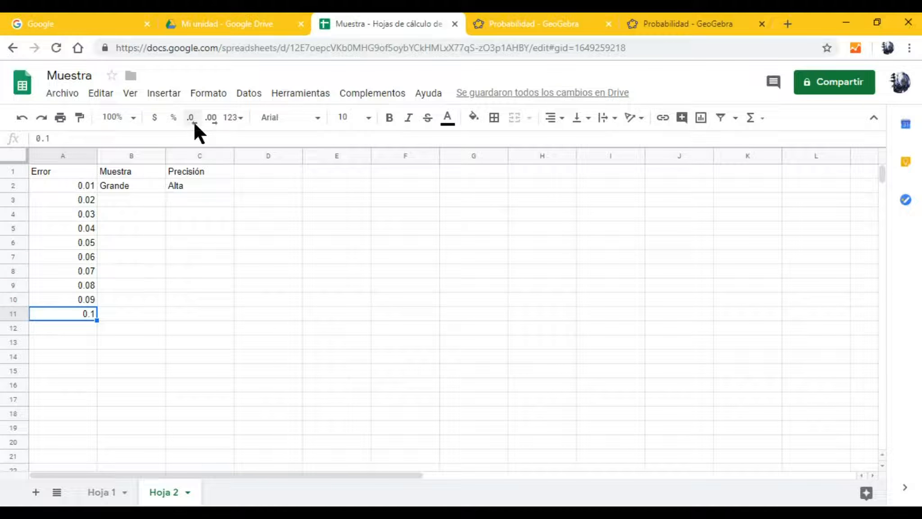
pyautogui.click(211, 117)
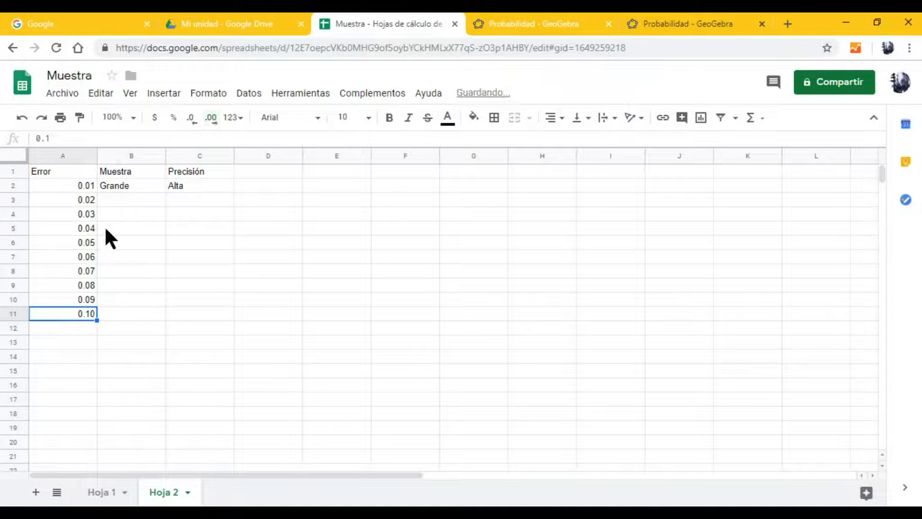
# - Describe the 0.10 error row with Pequeña in cell B11 and Baja in cell C11
pyautogui.click(120, 315)
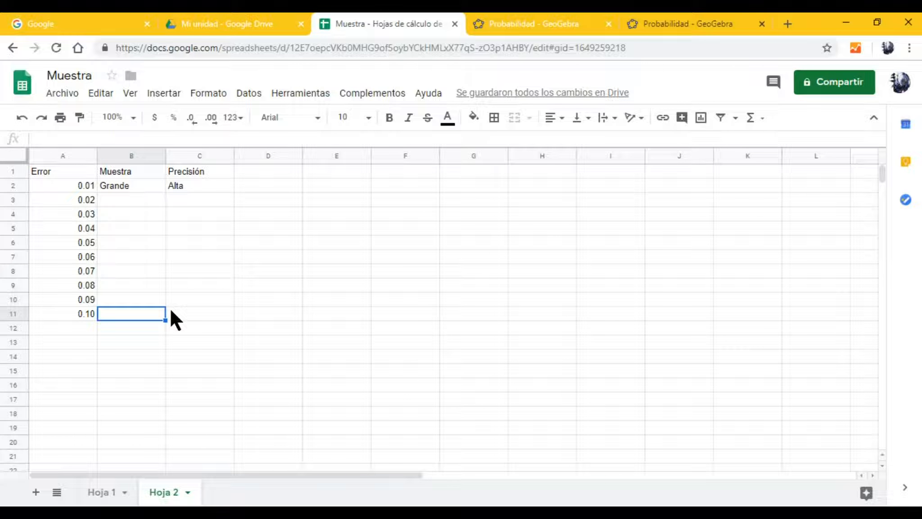
pyautogui.write('Pequeña')
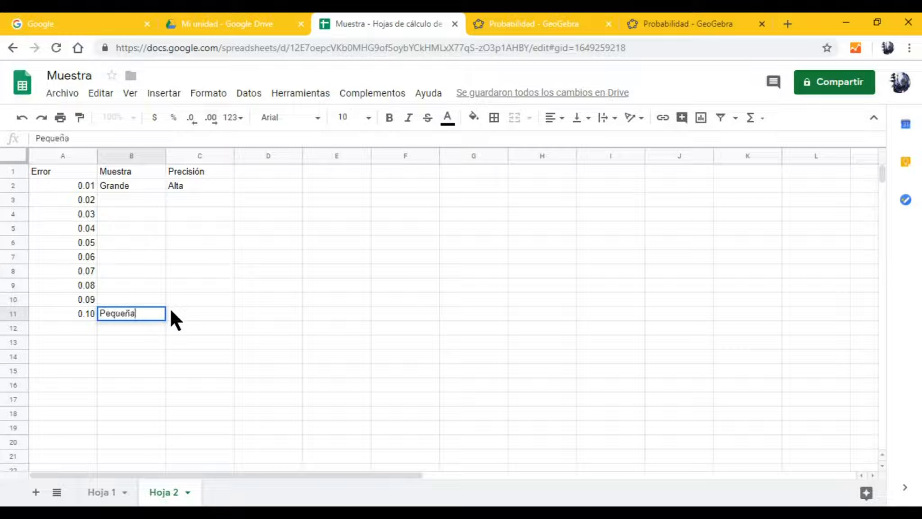
pyautogui.press('Return')
pyautogui.press('Up')
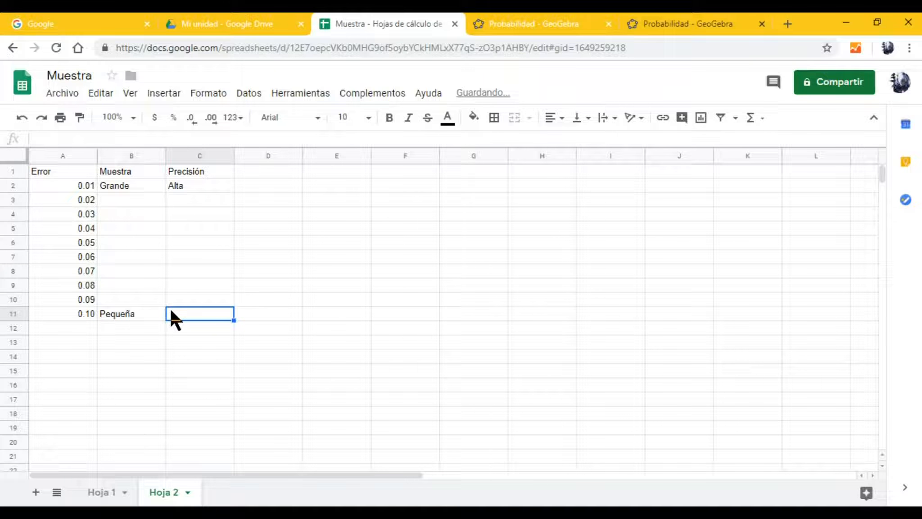
pyautogui.write('Baja')
pyautogui.press('Return')
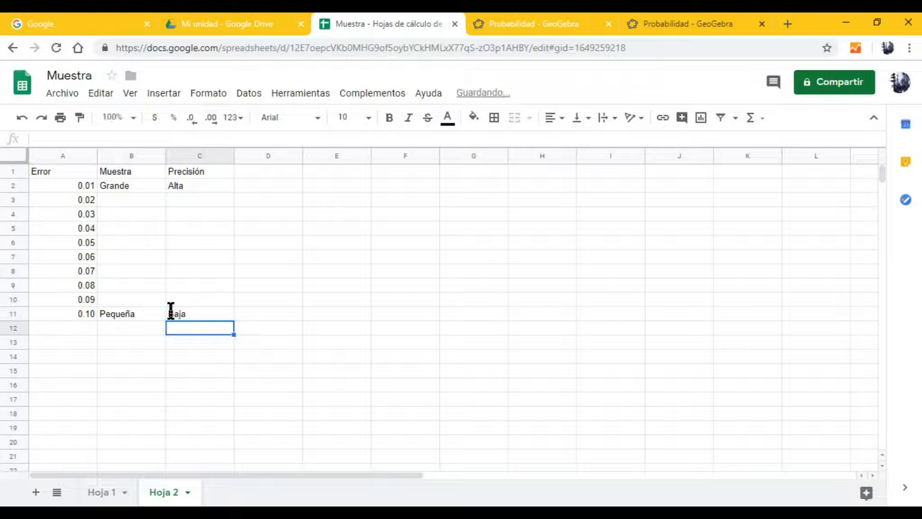
pyautogui.click(217, 303)
pyautogui.click(198, 316)
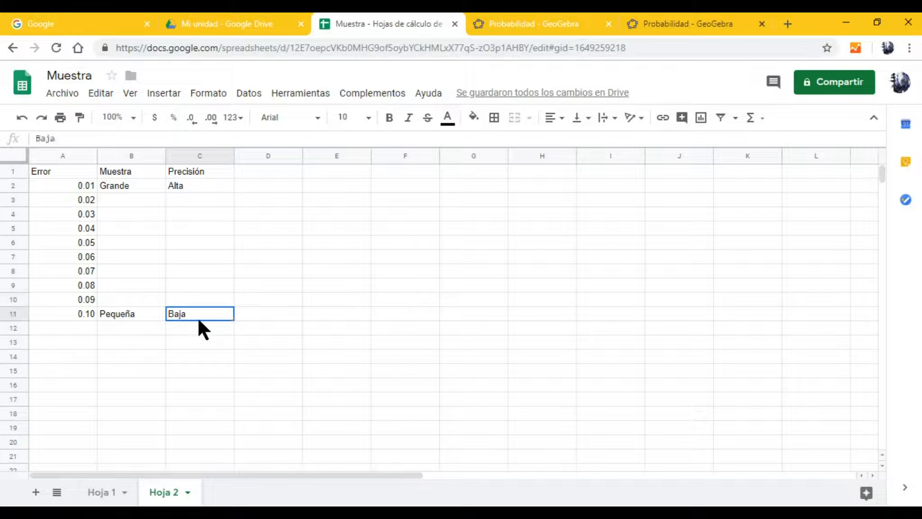
pyautogui.click(184, 186)
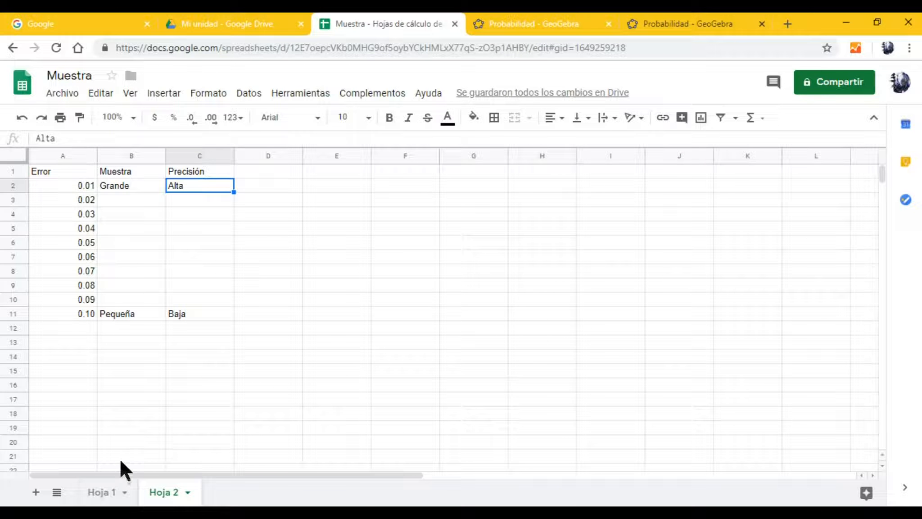
# - Add data validation to cell B6 on Hoja 1 as a dropdown list from the range 'Hoja 2'!A2:A11
pyautogui.click(102, 492)
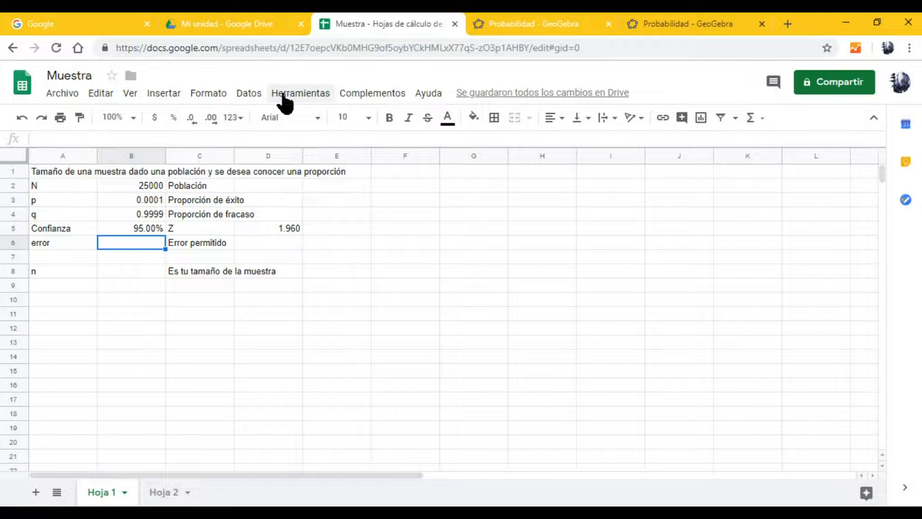
pyautogui.click(256, 93)
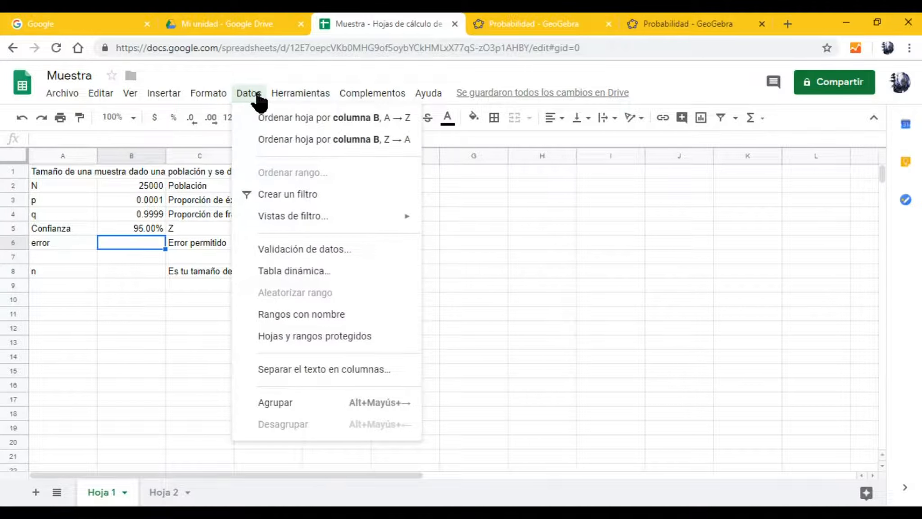
pyautogui.click(310, 253)
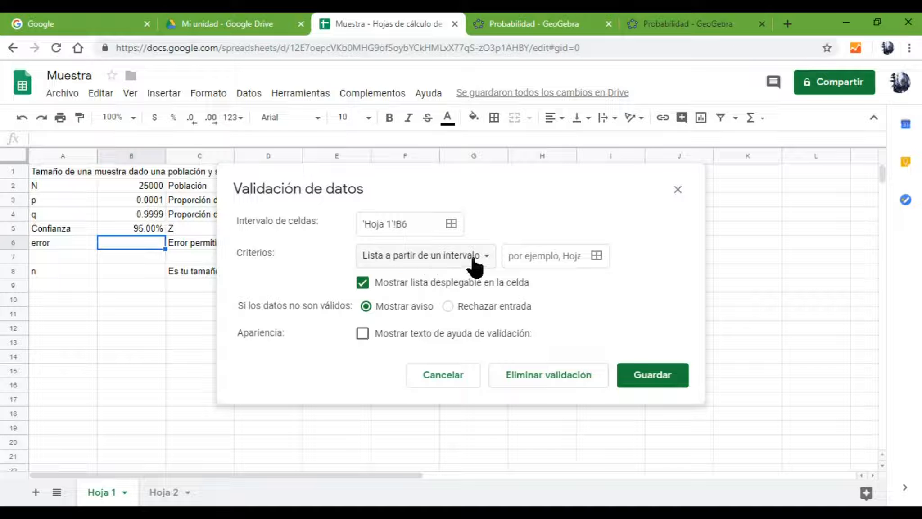
pyautogui.click(543, 257)
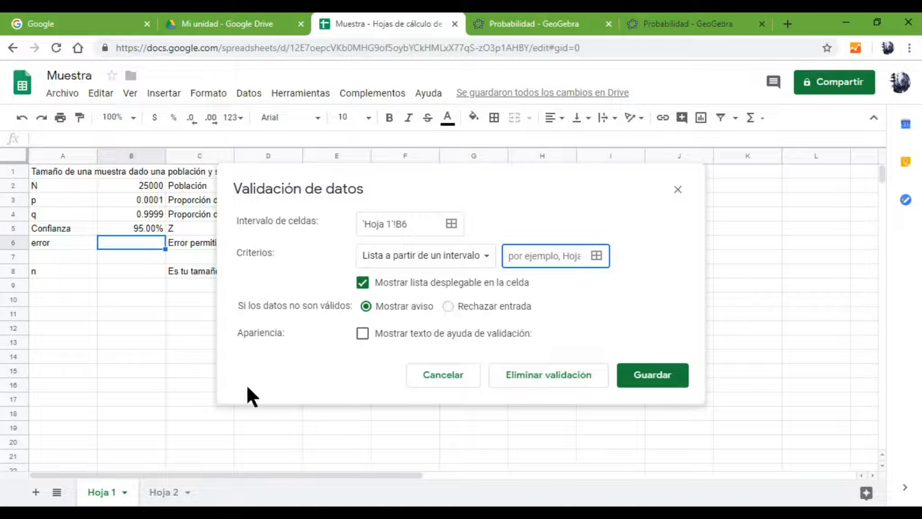
pyautogui.click(163, 493)
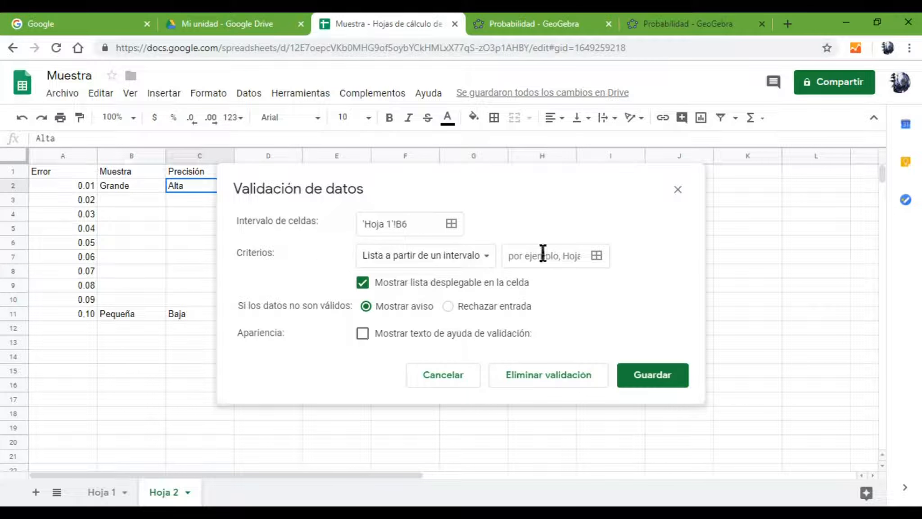
pyautogui.click(524, 258)
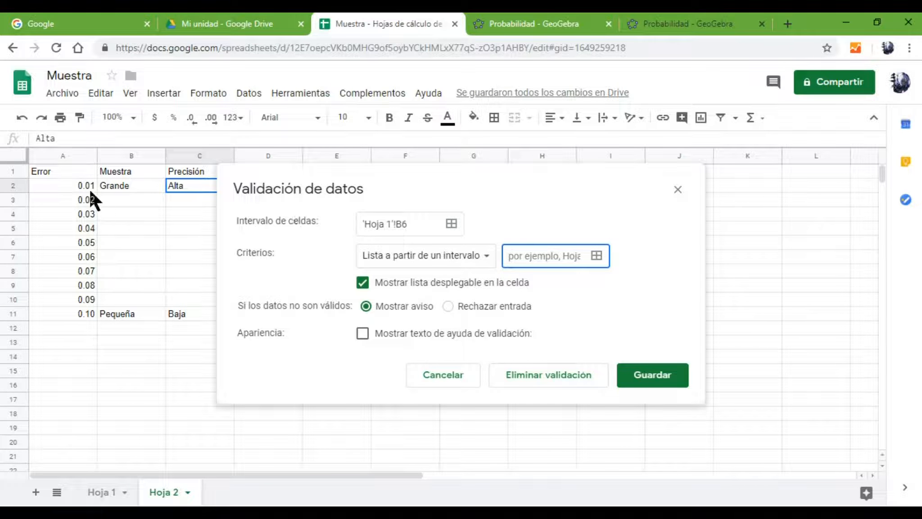
pyautogui.moveTo(86, 185); pyautogui.dragTo(89, 312)
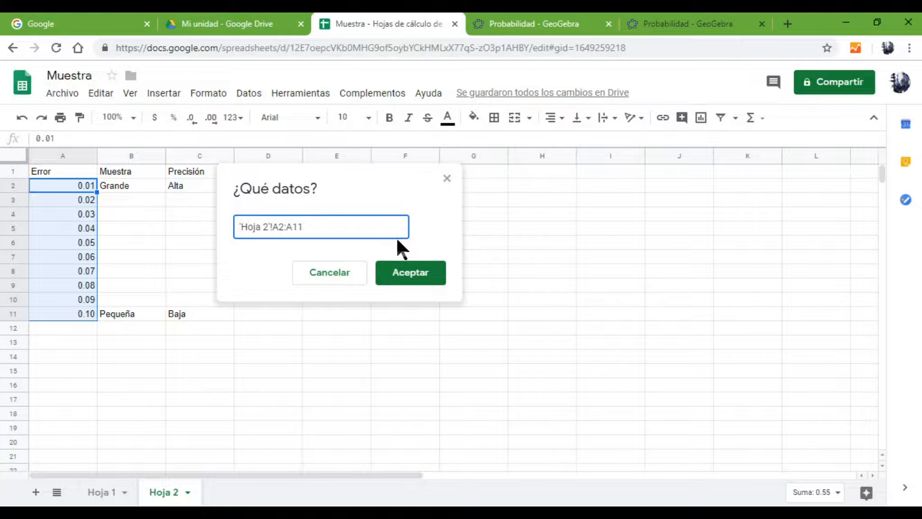
pyautogui.click(410, 277)
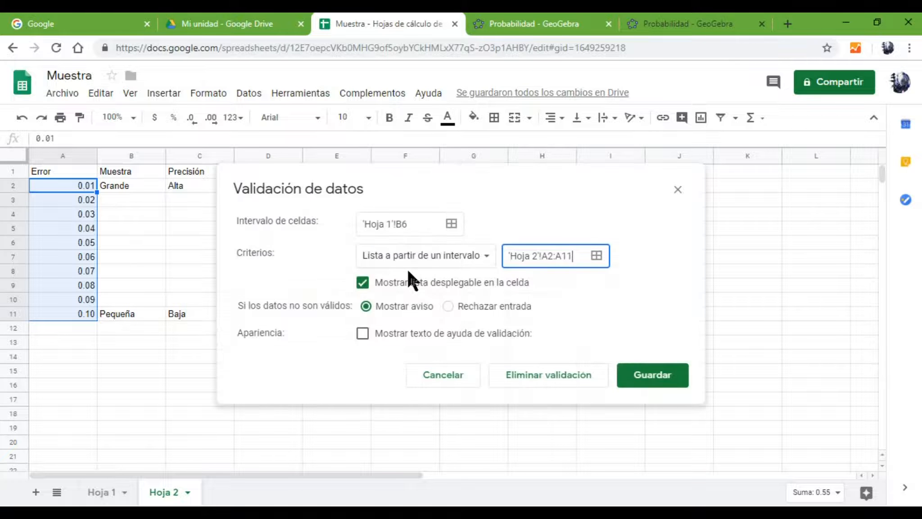
pyautogui.click(643, 382)
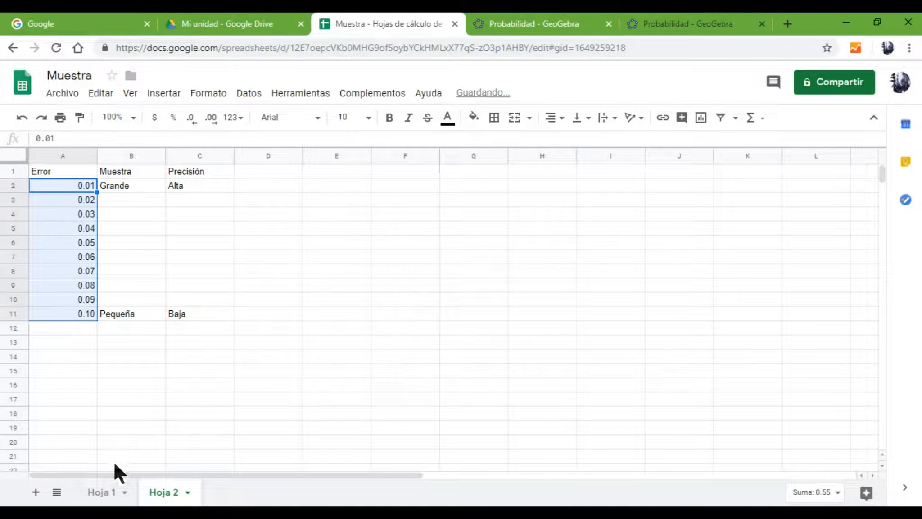
# - Choose 0.04 as the allowed error from the dropdown in cell B6 on Hoja 1
pyautogui.click(105, 492)
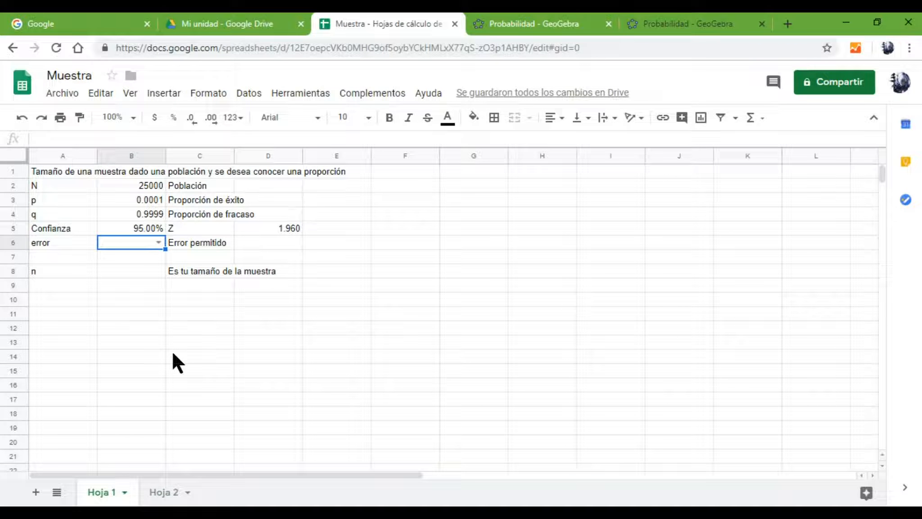
pyautogui.click(158, 243)
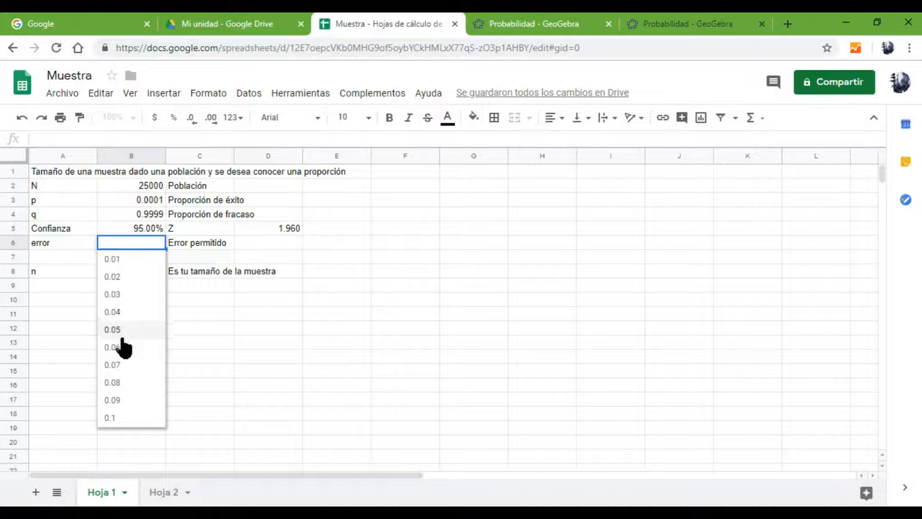
pyautogui.click(118, 312)
pyautogui.click(212, 241)
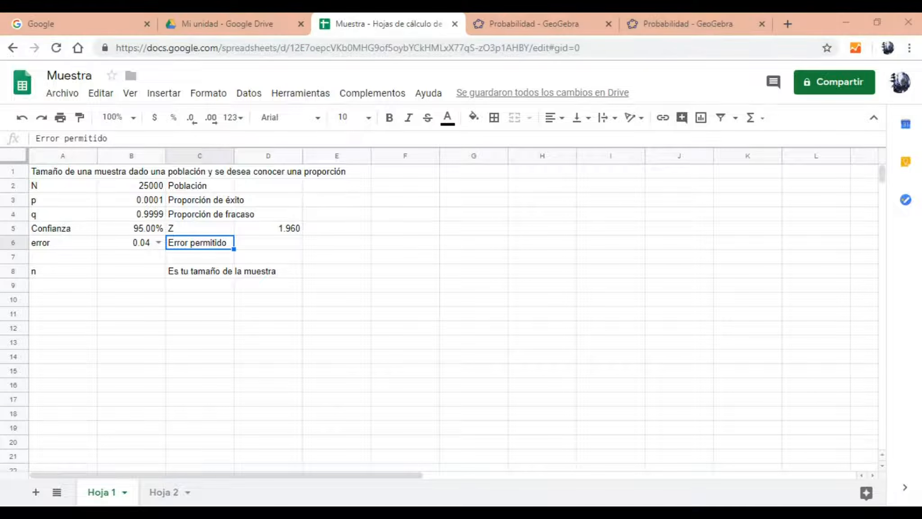
# - Check the sample-size formula in the Adobe Acrobat Reader PDF and start the formula in cell B8 of the spreadsheet with =(B2*B3*B4*
pyautogui.hotkey('alt', 'Tab')
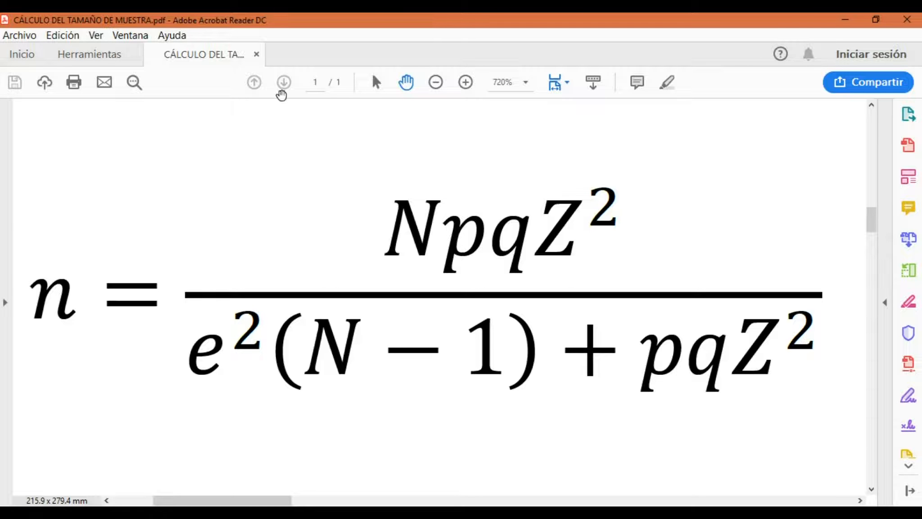
pyautogui.hotkey('alt', 'Tab')
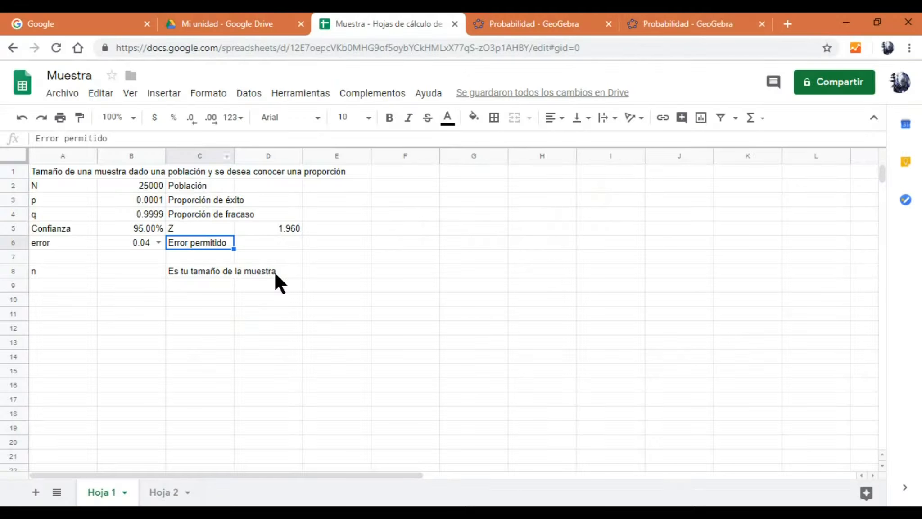
pyautogui.click(142, 276)
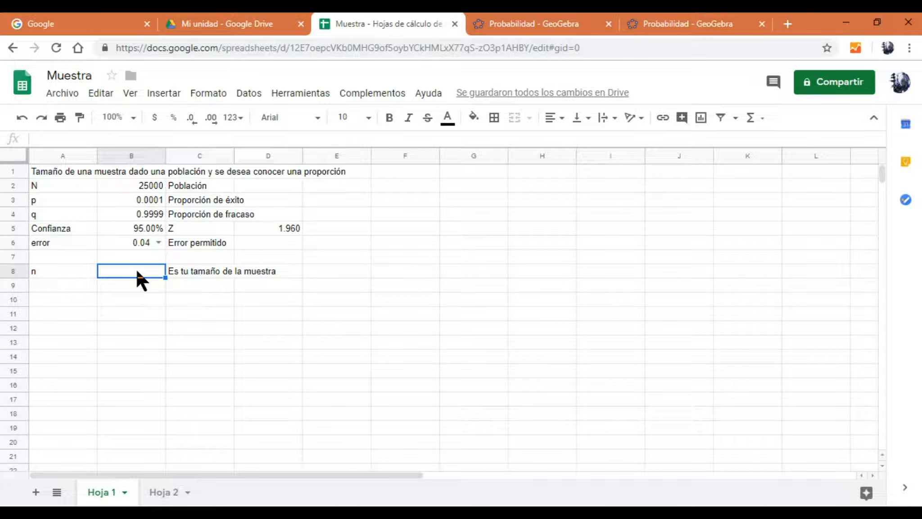
pyautogui.write('=(')
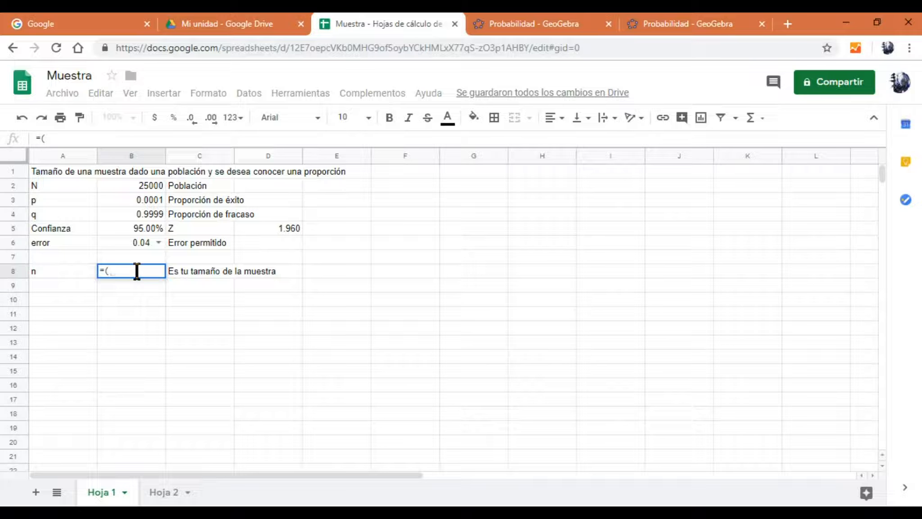
pyautogui.click(144, 186)
pyautogui.write('*')
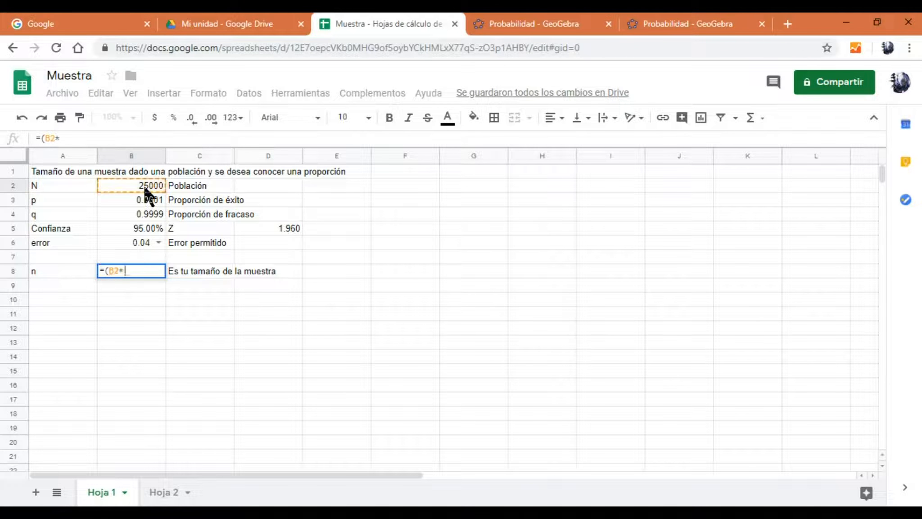
pyautogui.click(128, 201)
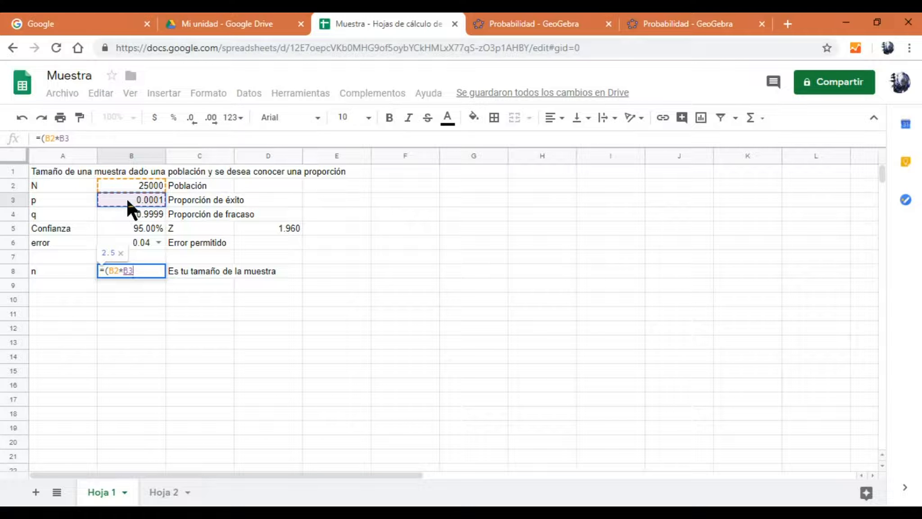
pyautogui.write('*')
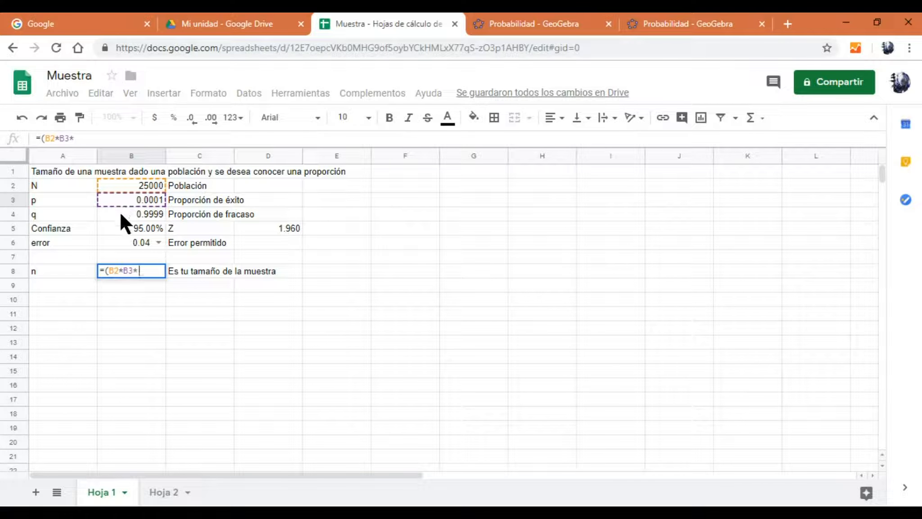
pyautogui.click(120, 210)
pyautogui.write('*')
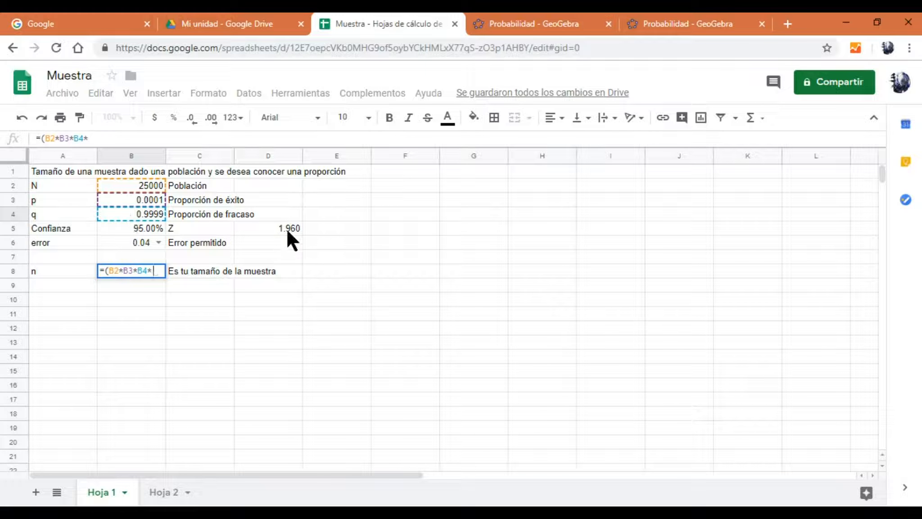
# - Complete the numerator of the B8 formula with the squared Z value, pow(D5,2)), followed by the division operator
pyautogui.press('ctrl')
pyautogui.press('ctrl')
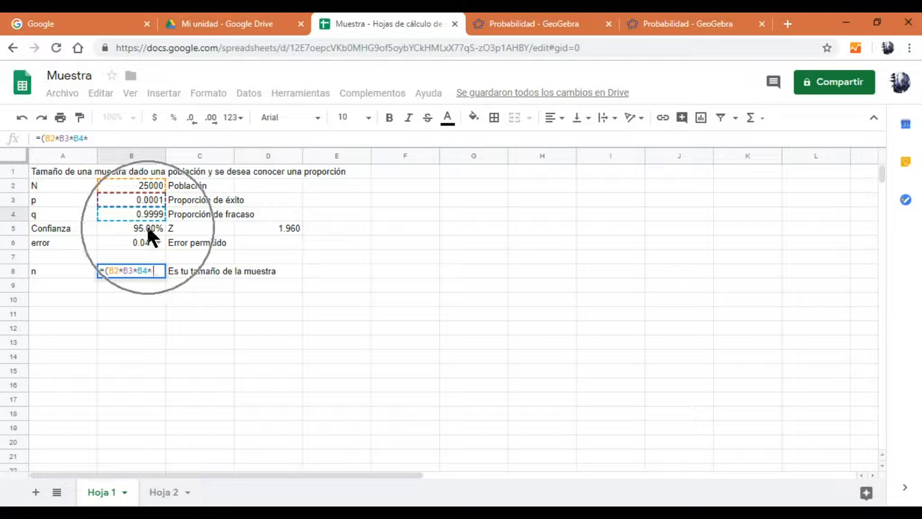
pyautogui.press('ctrl')
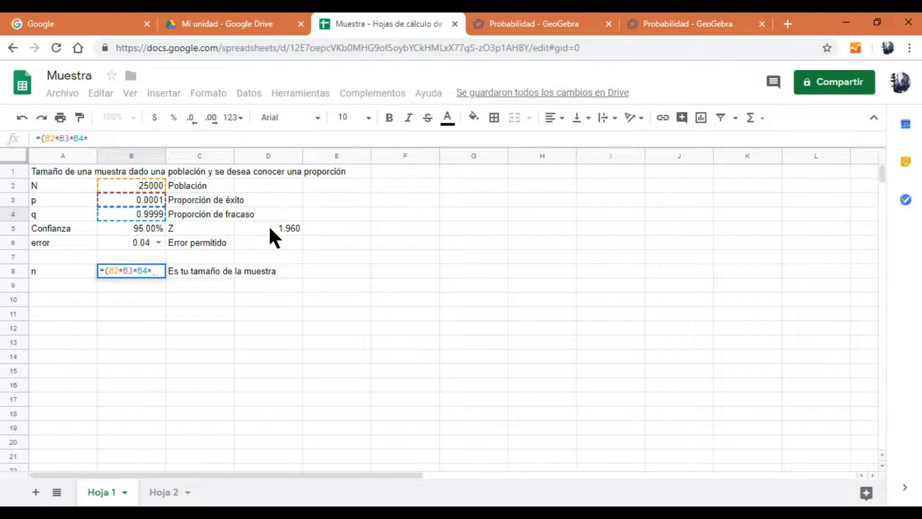
pyautogui.write('pow')
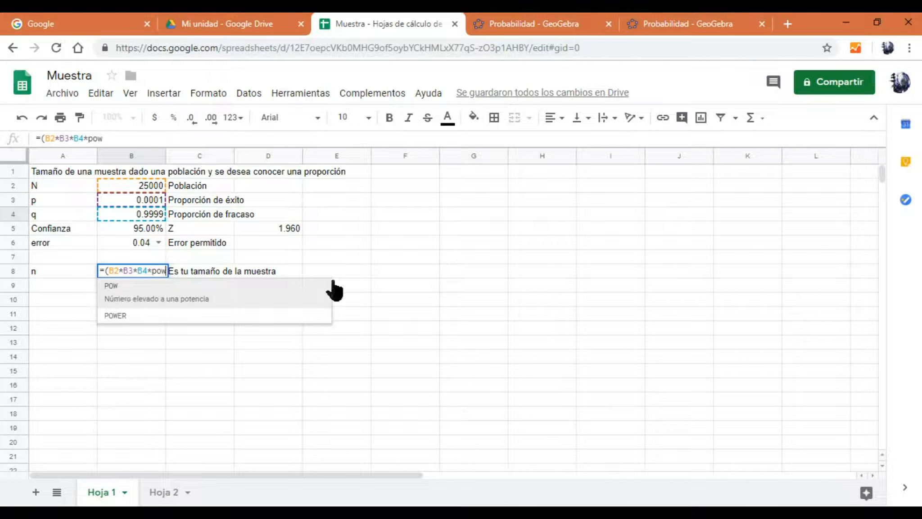
pyautogui.write('(')
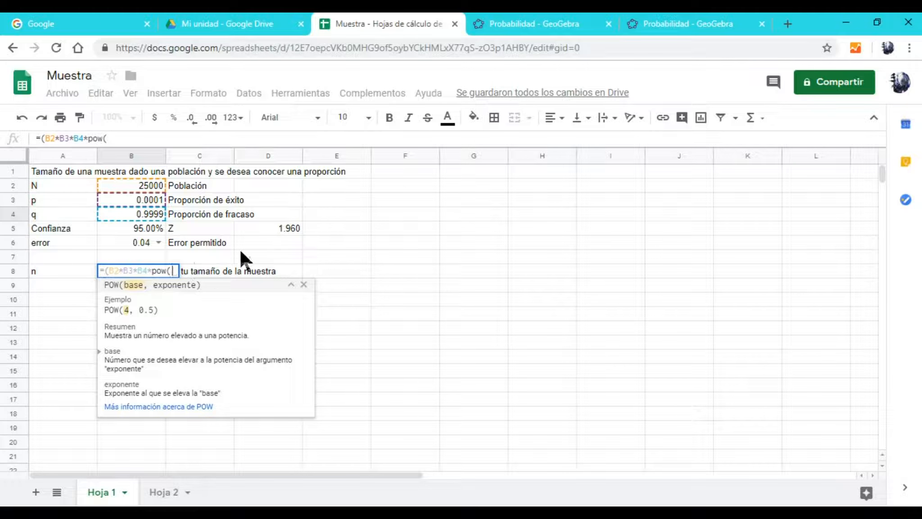
pyautogui.click(282, 225)
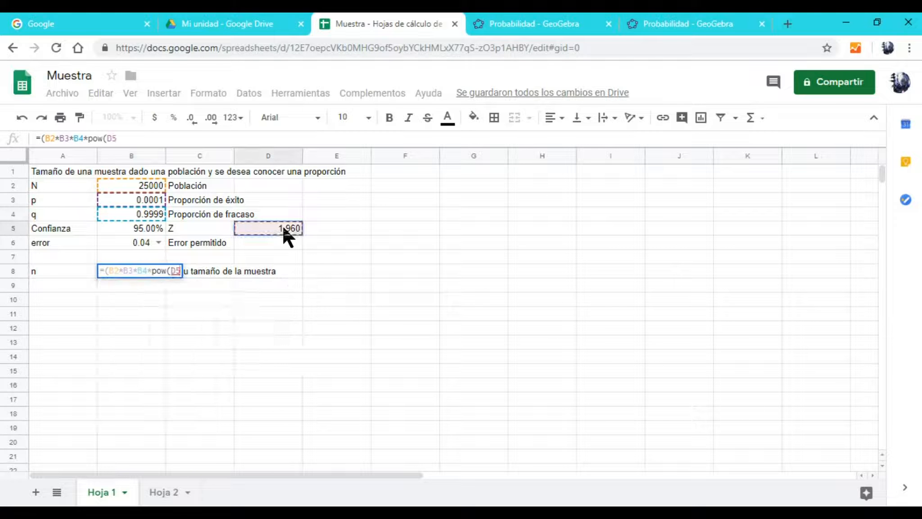
pyautogui.write(',')
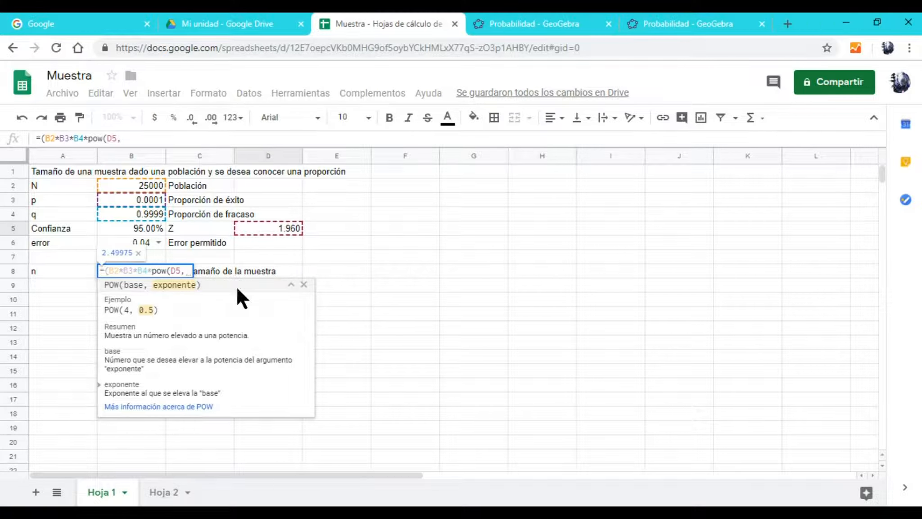
pyautogui.write('2')
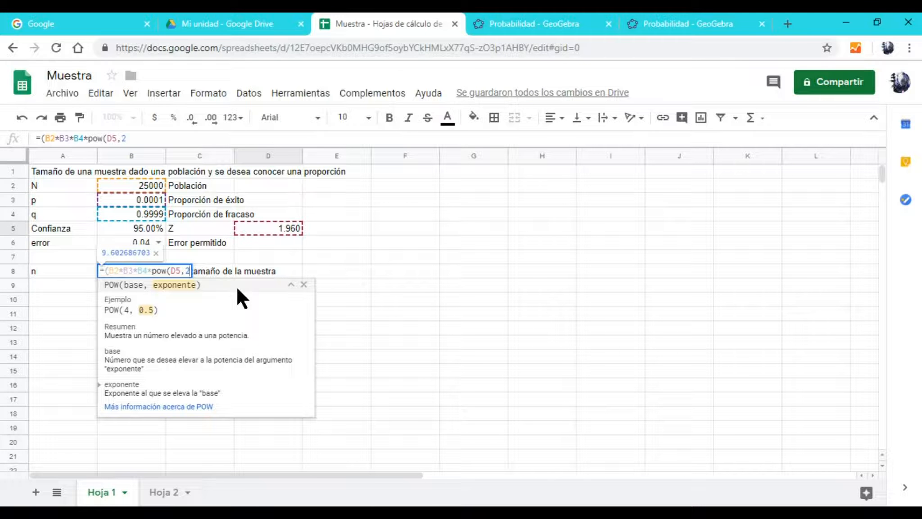
pyautogui.write(')')
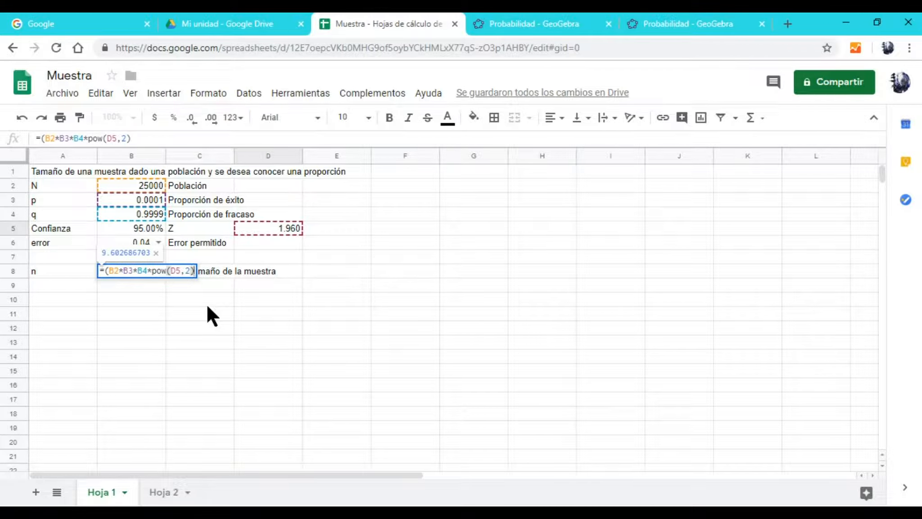
pyautogui.write(')/')
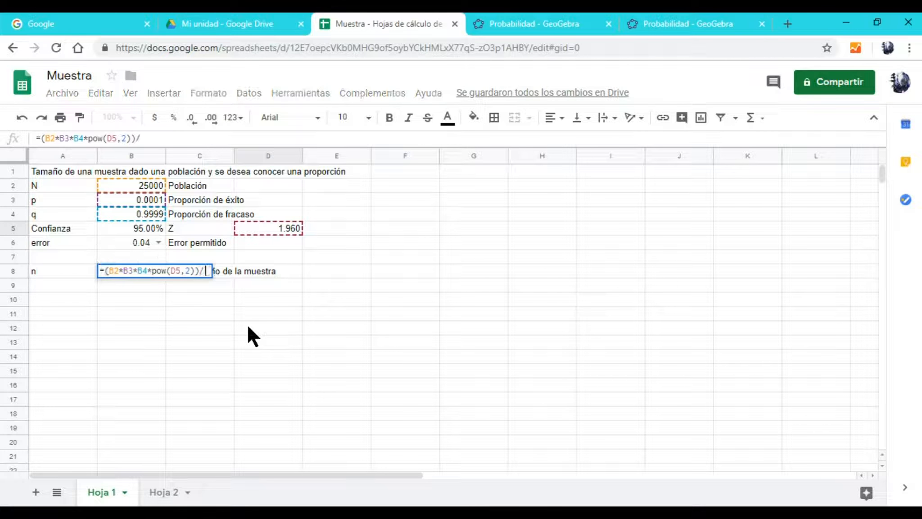
# - Add the first denominator term, ((B6*B6*(B2-1)), to the sample-size formula in cell B8
pyautogui.write('(')
pyautogui.write('(')
pyautogui.click(140, 244)
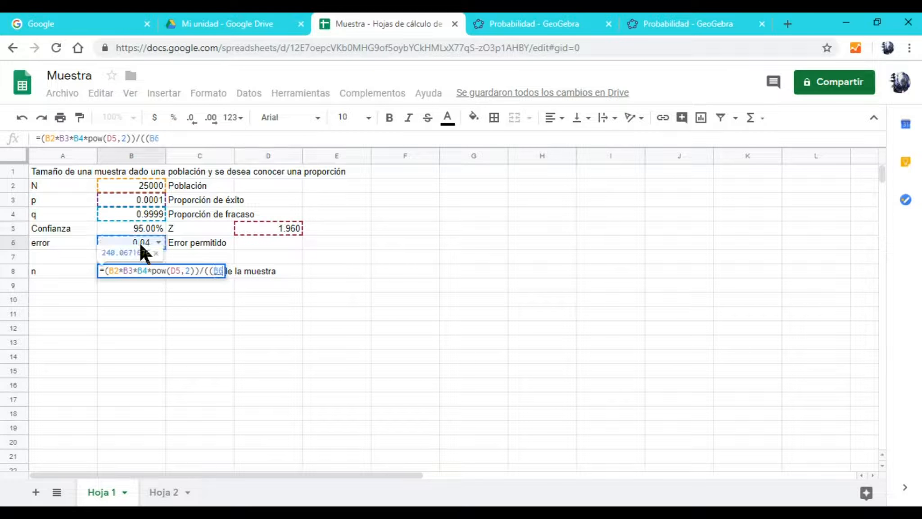
pyautogui.write('*')
pyautogui.click(139, 242)
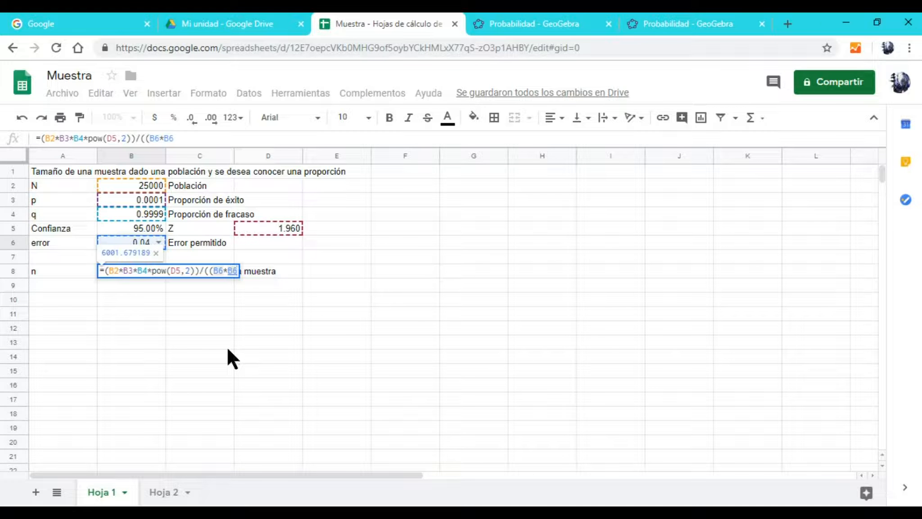
pyautogui.write('*(')
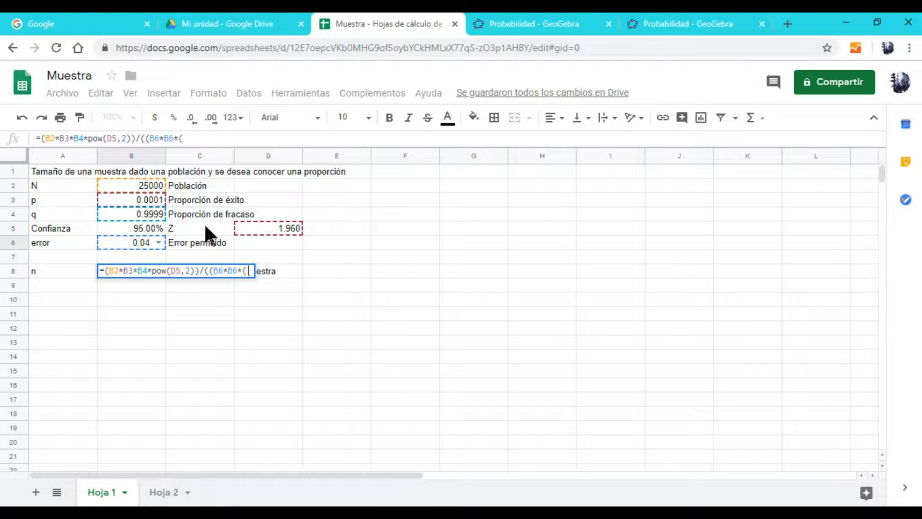
pyautogui.click(143, 185)
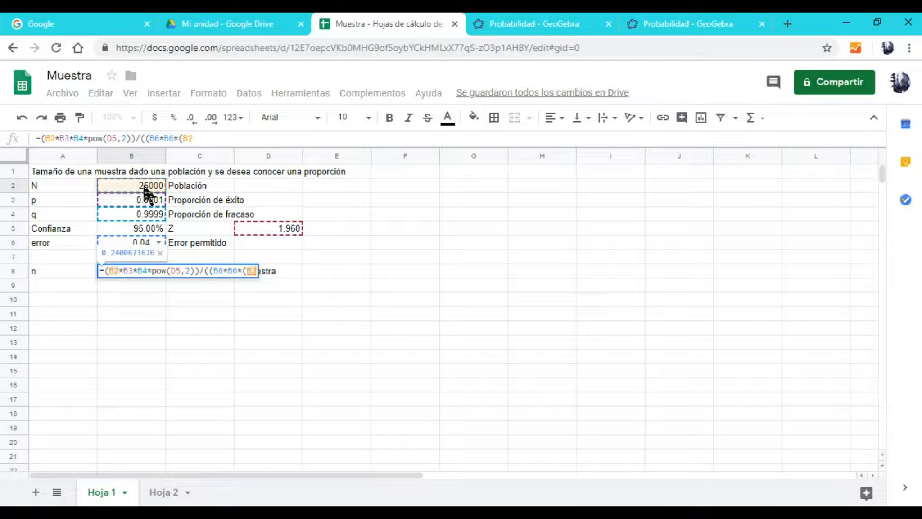
pyautogui.write('-1')
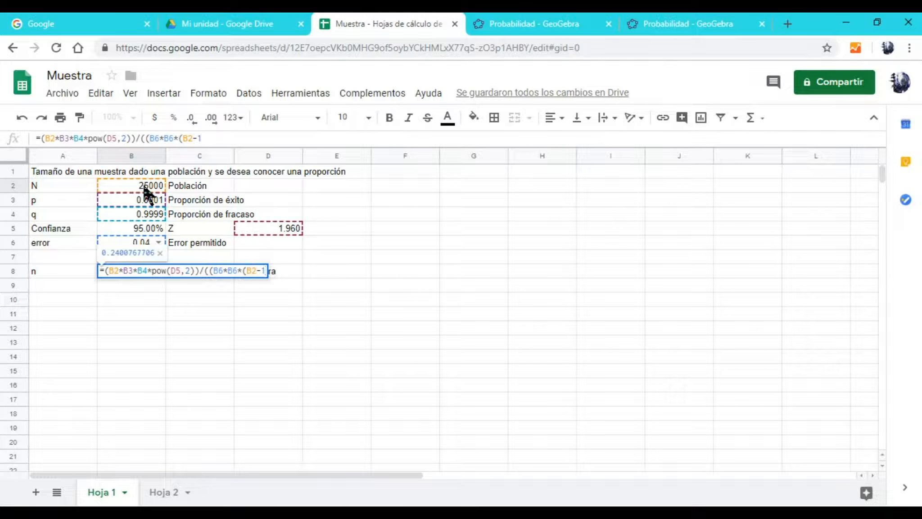
pyautogui.write('))')
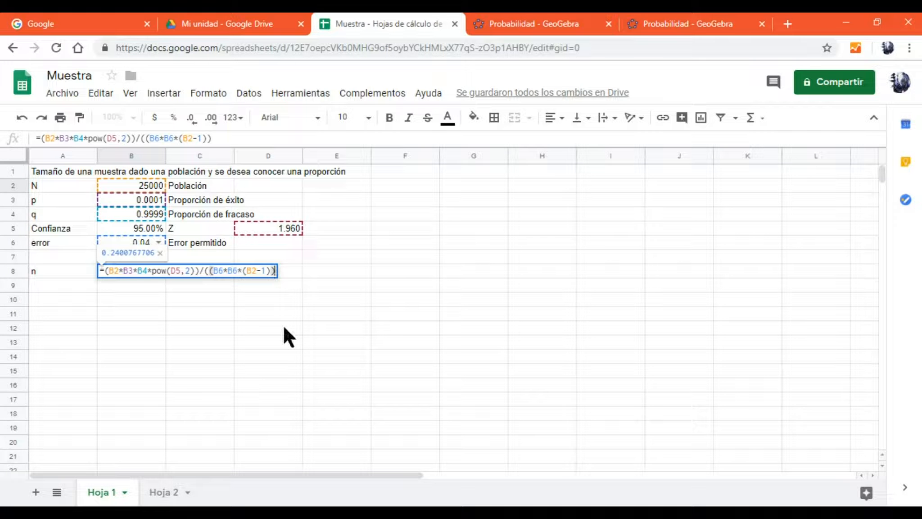
# - Finish the B8 formula by adding the second denominator term, +(B3*B4*D5*D5)), and enter it
pyautogui.write('+(')
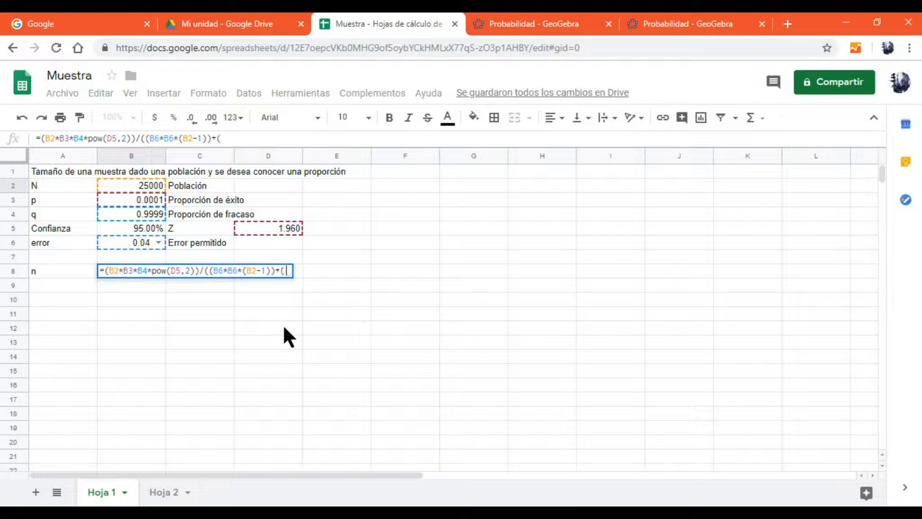
pyautogui.click(141, 201)
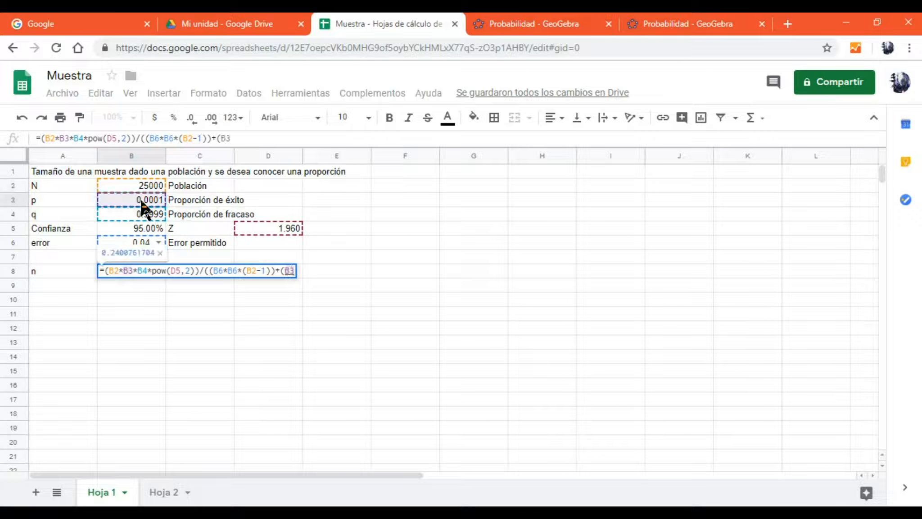
pyautogui.write('*')
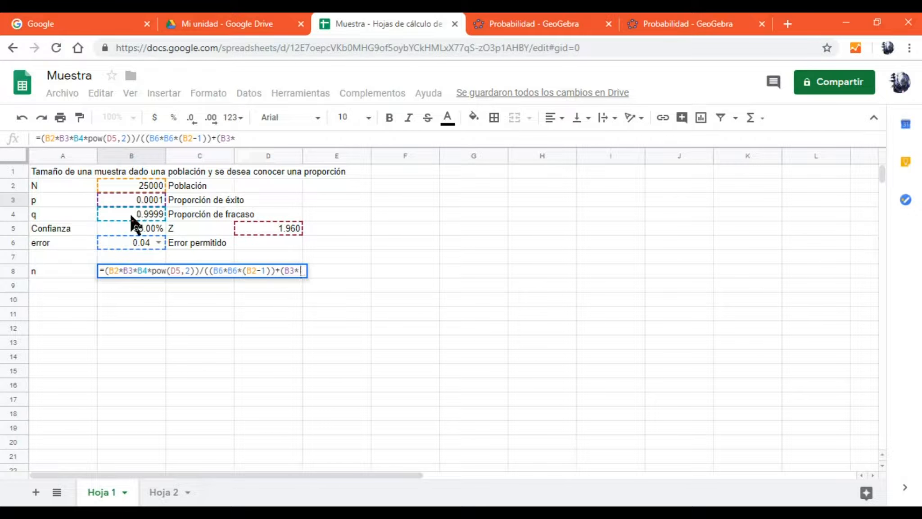
pyautogui.click(129, 212)
pyautogui.write('*')
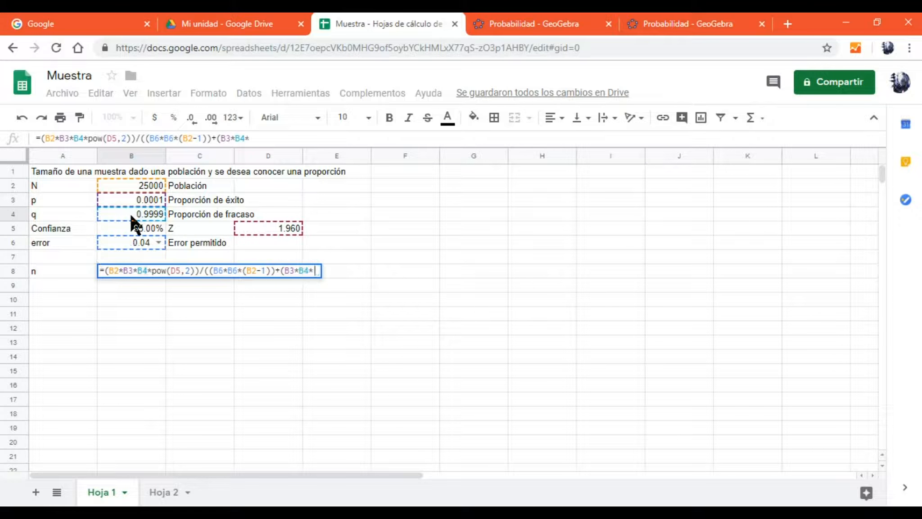
pyautogui.click(276, 225)
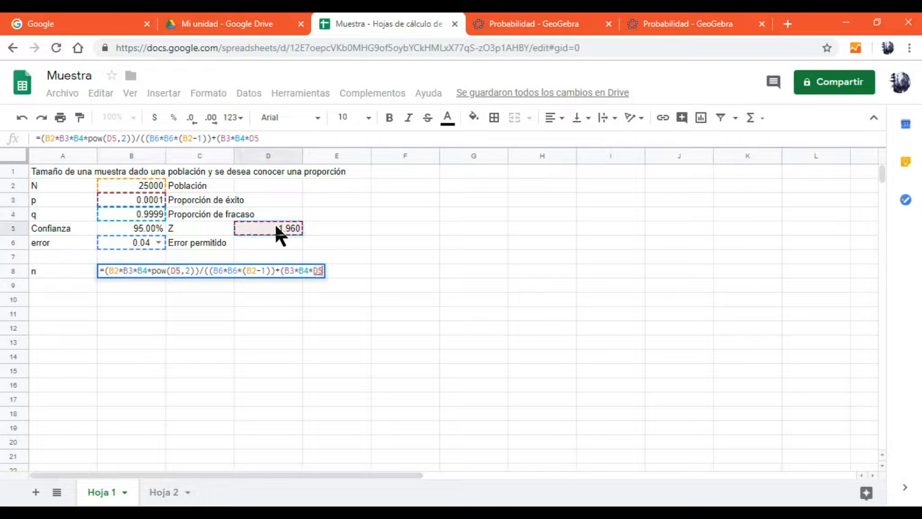
pyautogui.write('*')
pyautogui.click(276, 226)
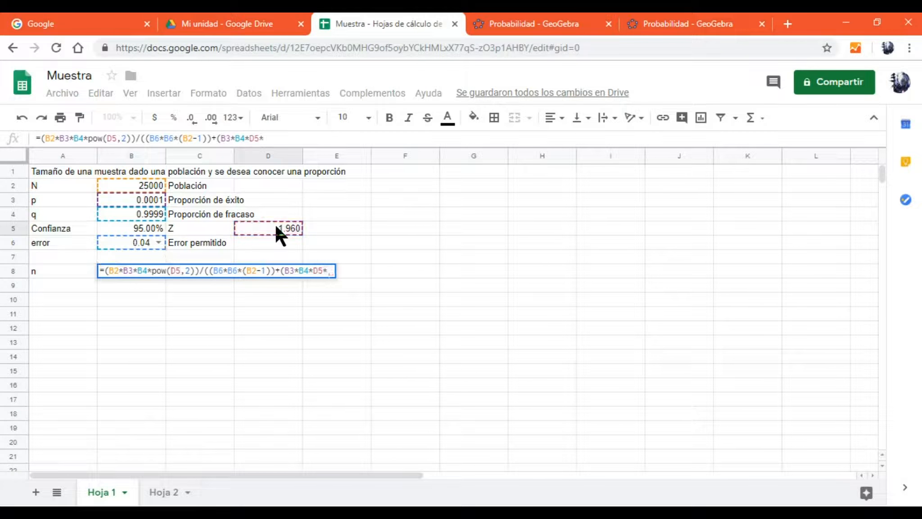
pyautogui.write(')')
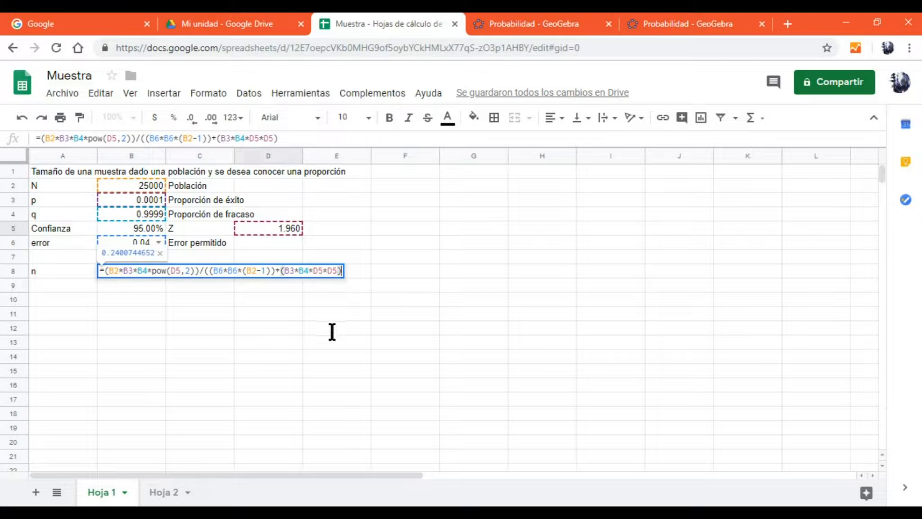
pyautogui.write(')')
pyautogui.press('Return')
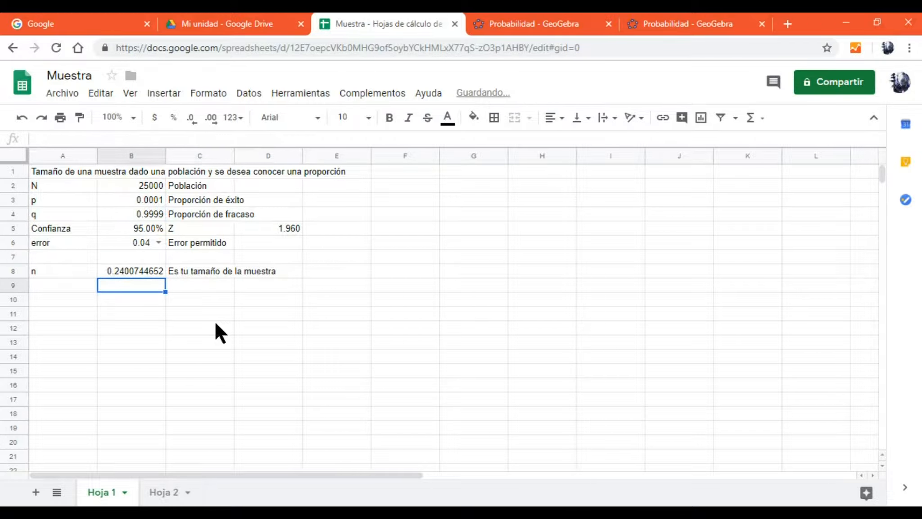
pyautogui.press('Up')
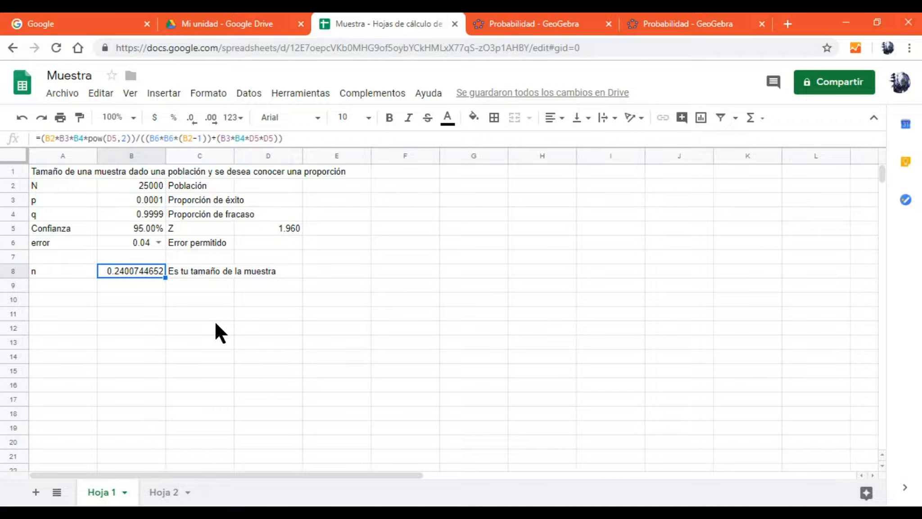
pyautogui.press('Down')
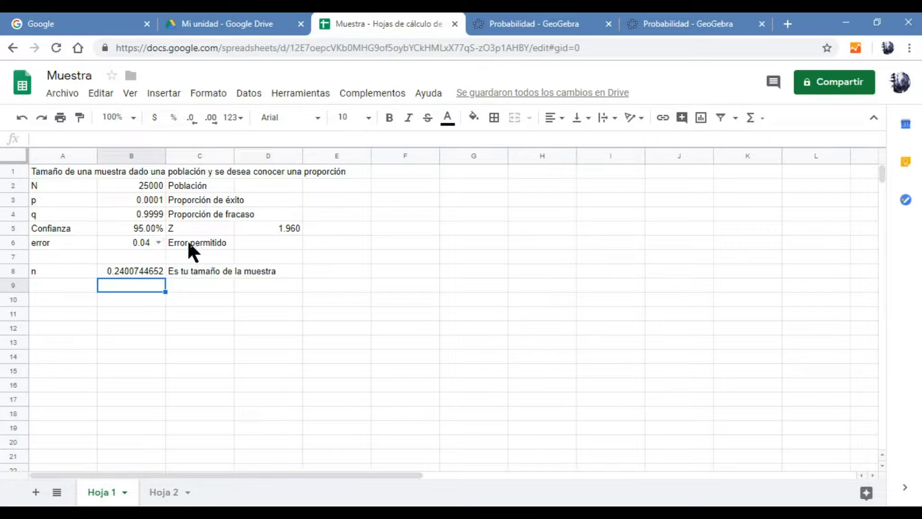
# - Choose 0.01 as the allowed error from the dropdown in cell B6 and check the sample size in B8
pyautogui.click(144, 272)
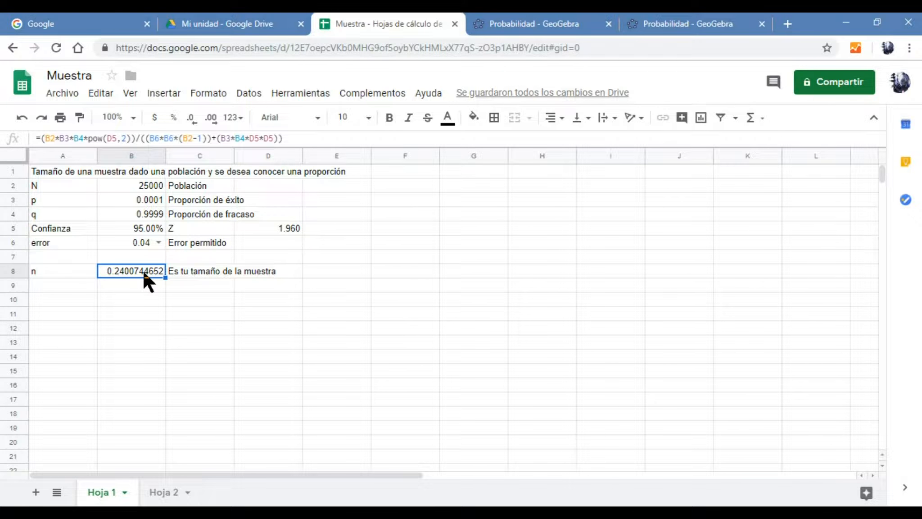
pyautogui.click(158, 242)
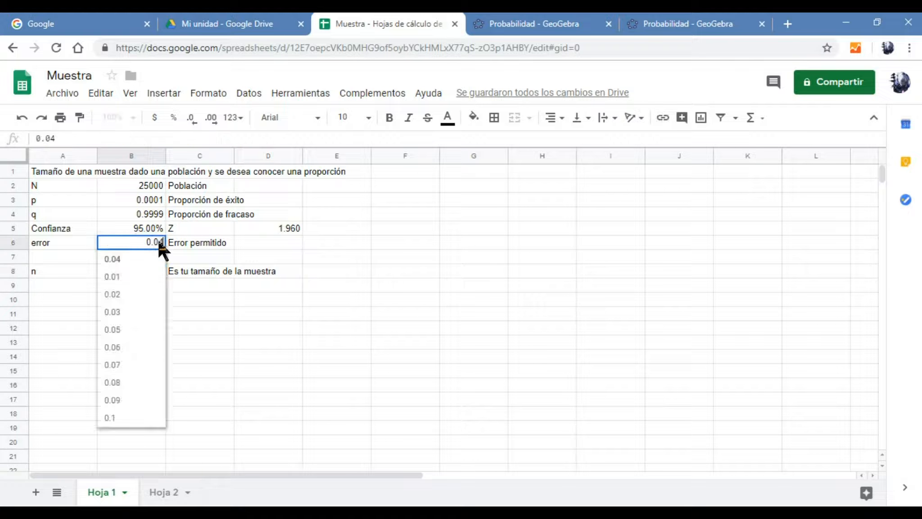
pyautogui.click(129, 277)
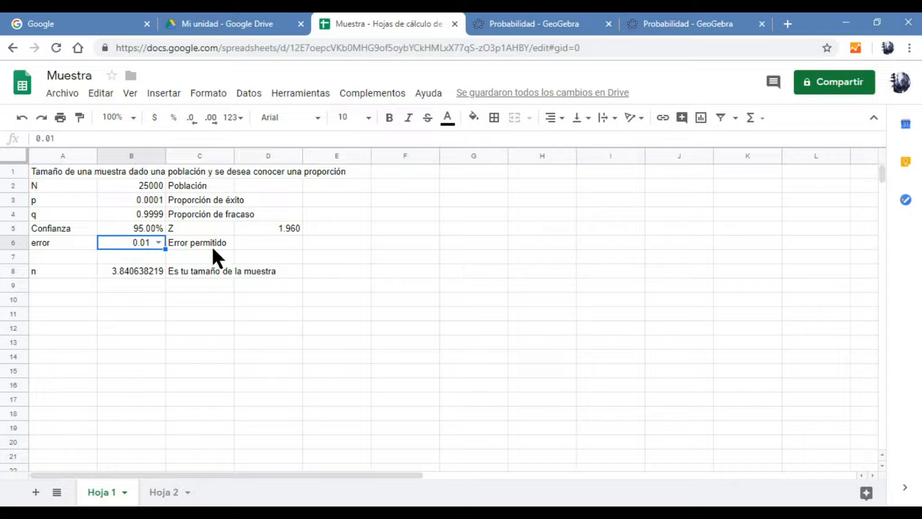
pyautogui.click(137, 270)
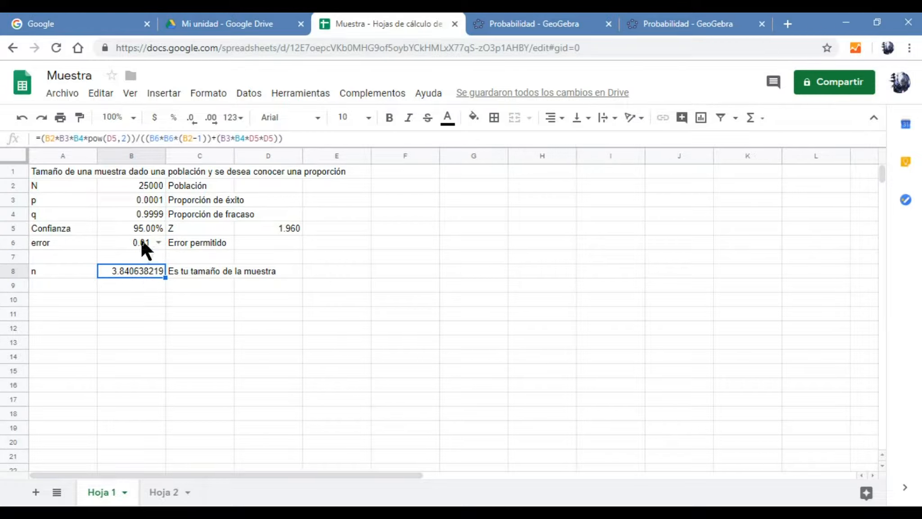
# - Set the confidence level in cell B5 to .99 and check the Z value in D5
pyautogui.click(151, 230)
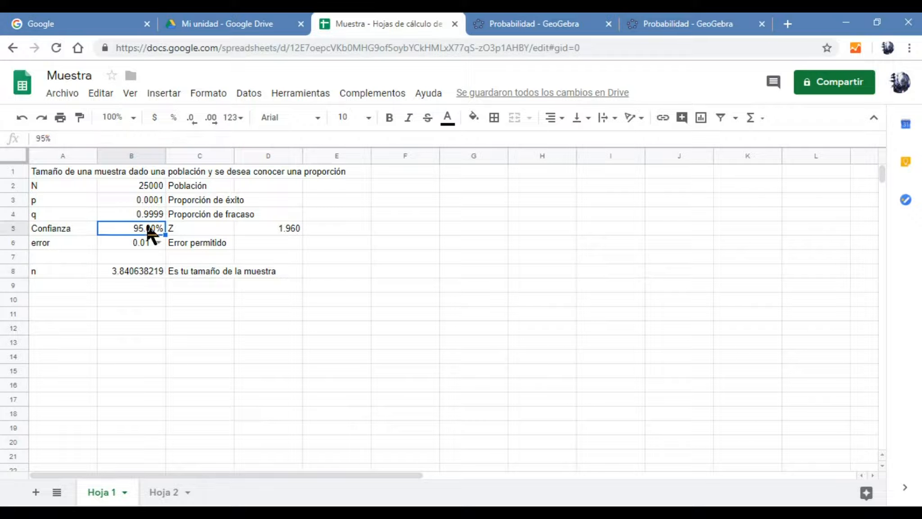
pyautogui.write('.99')
pyautogui.press('Return')
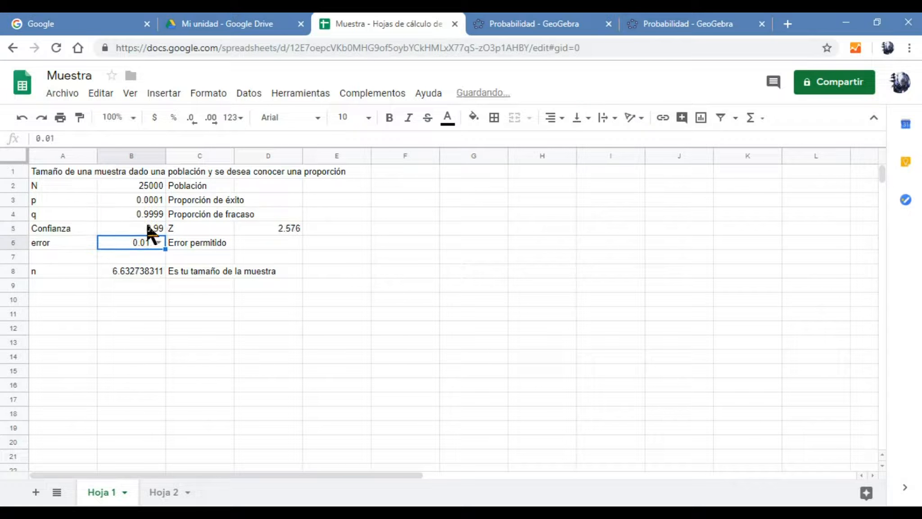
pyautogui.click(284, 228)
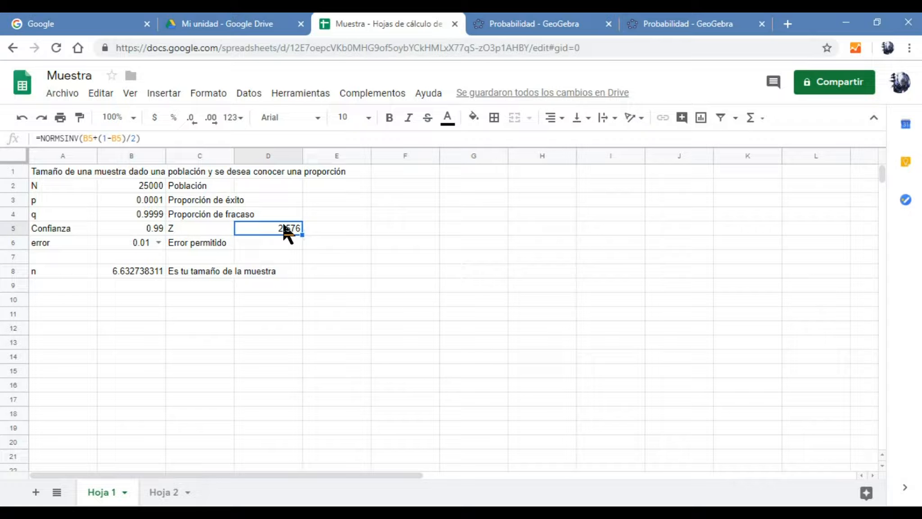
# - Wrap the sample-size formula in cell B8 in the round function with 0 decimals
pyautogui.click(140, 270)
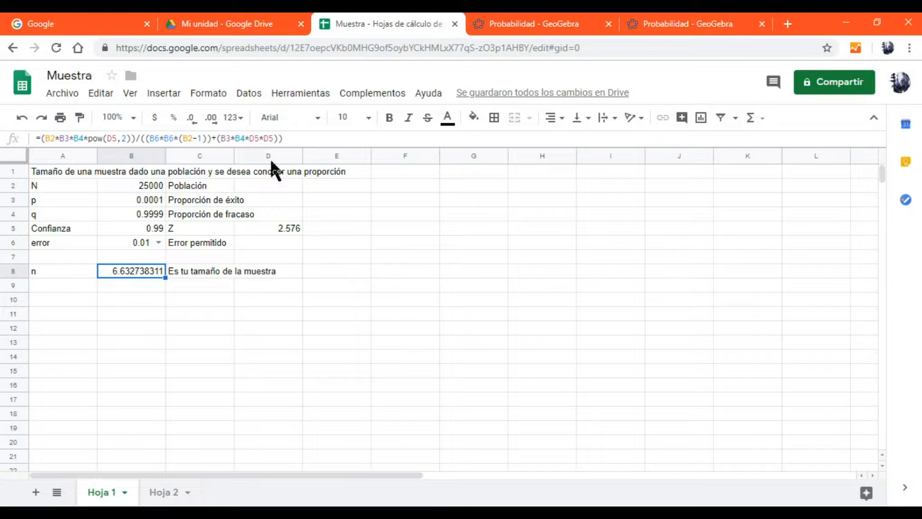
pyautogui.click(295, 138)
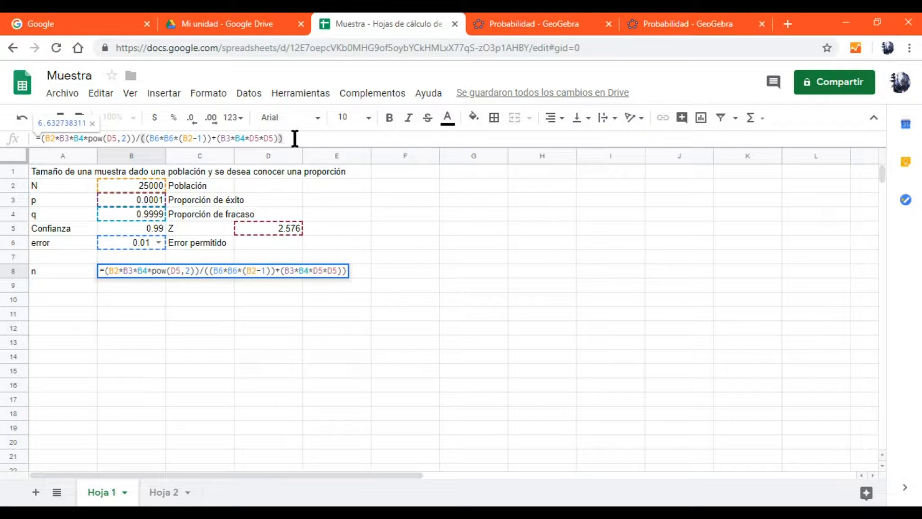
pyautogui.click(430, 260)
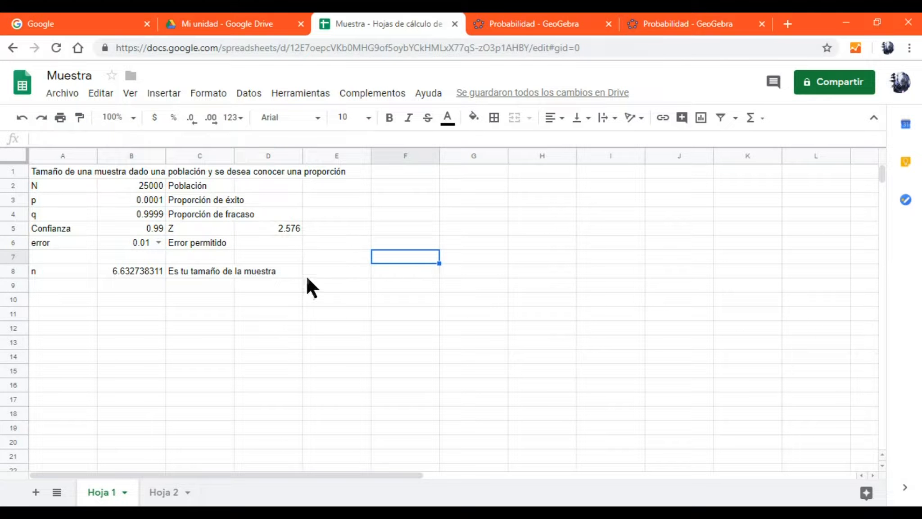
pyautogui.click(149, 269)
pyautogui.click(288, 138)
pyautogui.press('Left')
pyautogui.press('Left')
pyautogui.press('Left')
pyautogui.press('Left')
pyautogui.press('Left')
pyautogui.press('Left')
pyautogui.press('Left')
pyautogui.press('Left')
pyautogui.press('Left')
pyautogui.press('Left')
pyautogui.press('Left')
pyautogui.press('Left')
pyautogui.press('Left')
pyautogui.press('Left')
pyautogui.press('Left')
pyautogui.press('Left')
pyautogui.press('Left')
pyautogui.press('Left')
pyautogui.press('Left')
pyautogui.press('Left')
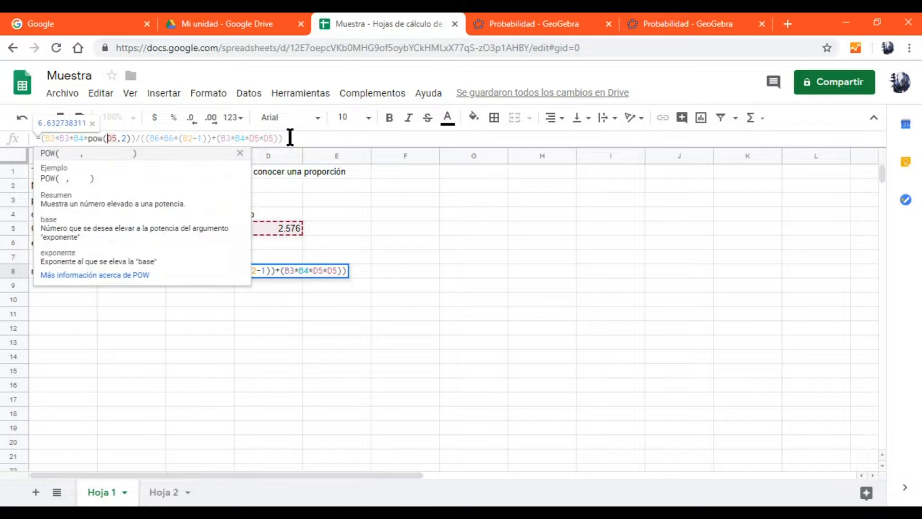
pyautogui.press('Left')
pyautogui.press('Left')
pyautogui.press('Left')
pyautogui.press('Left')
pyautogui.press('Left')
pyautogui.press('Left')
pyautogui.press('Left')
pyautogui.press('Left')
pyautogui.press('Left')
pyautogui.press('Left')
pyautogui.press('Left')
pyautogui.press('Left')
pyautogui.press('Left')
pyautogui.press('Left')
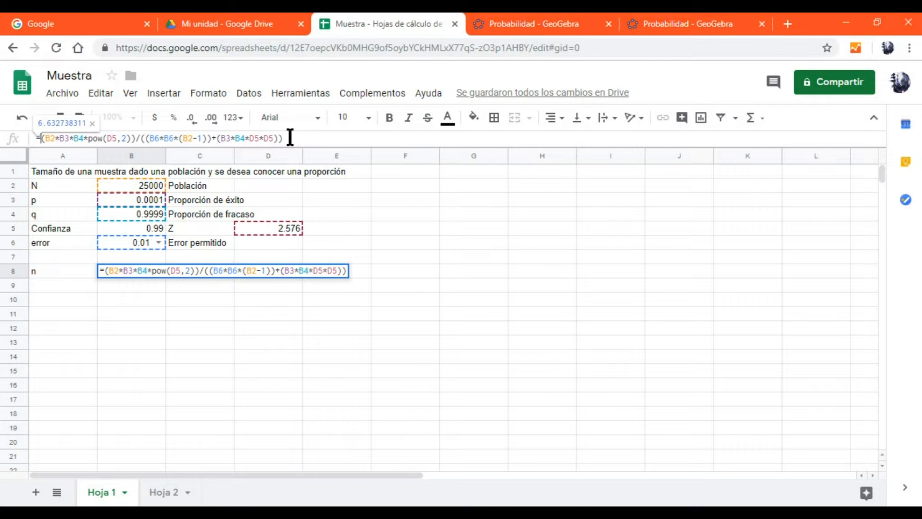
pyautogui.write('round')
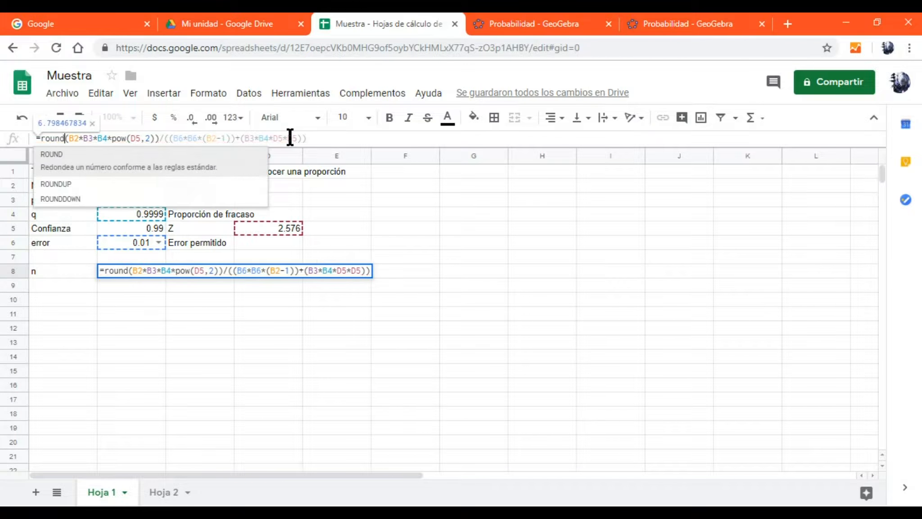
pyautogui.write('(')
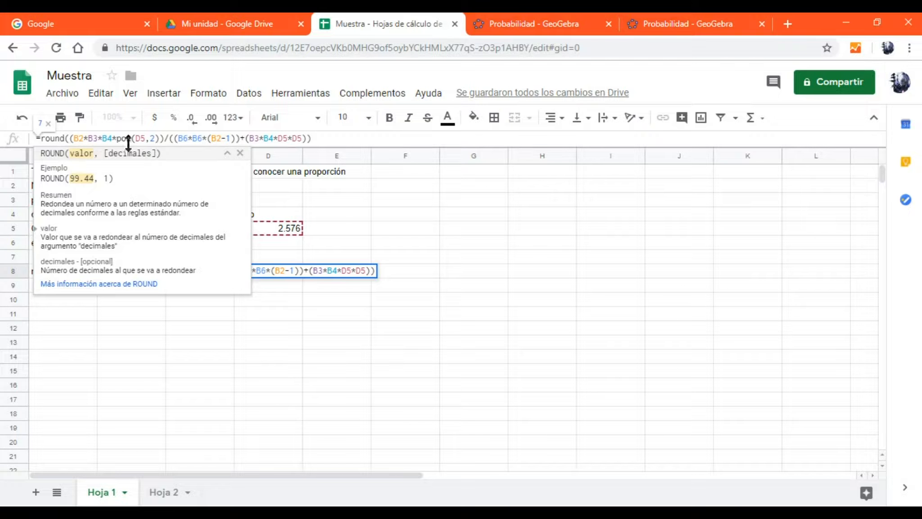
pyautogui.click(322, 138)
pyautogui.write(',')
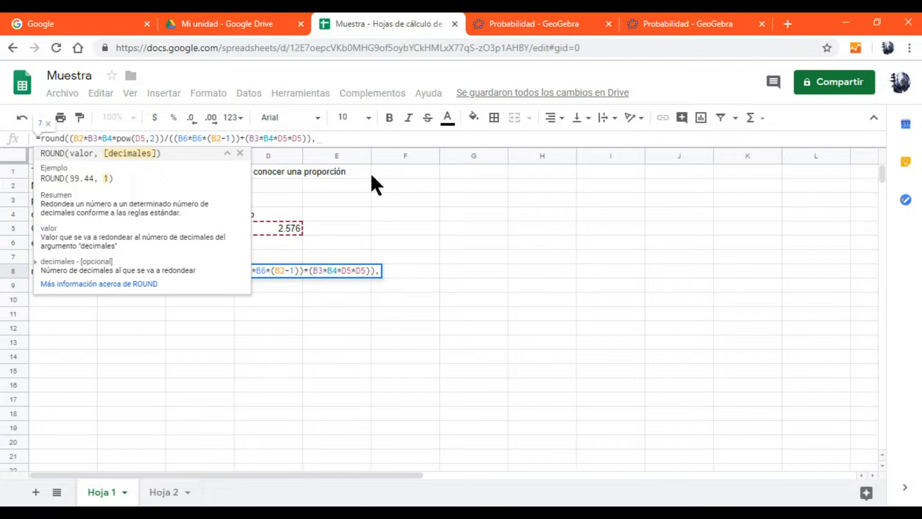
pyautogui.write('0)')
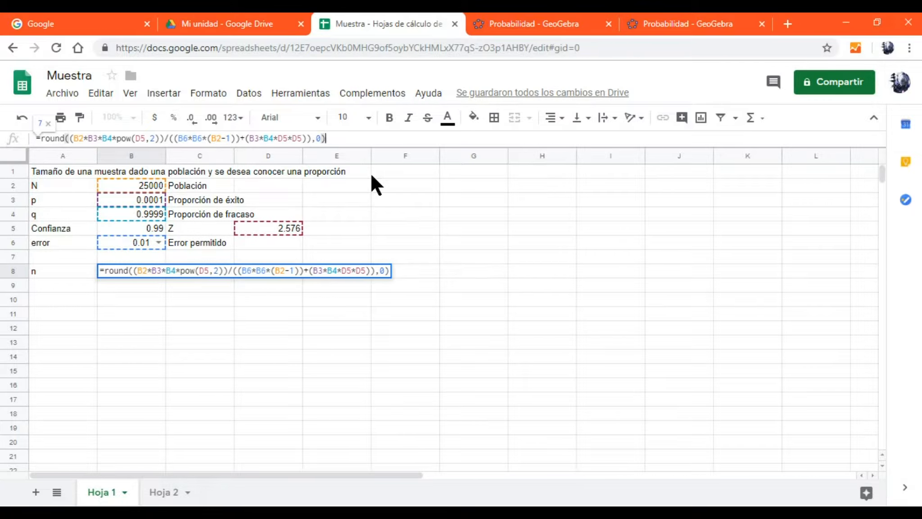
pyautogui.press('Return')
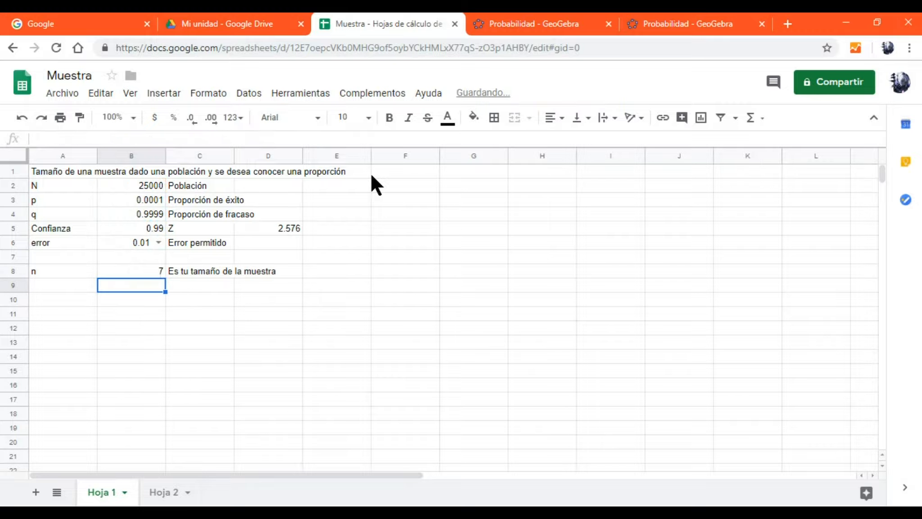
pyautogui.press('Up')
pyautogui.press('Left')
pyautogui.press('Right')
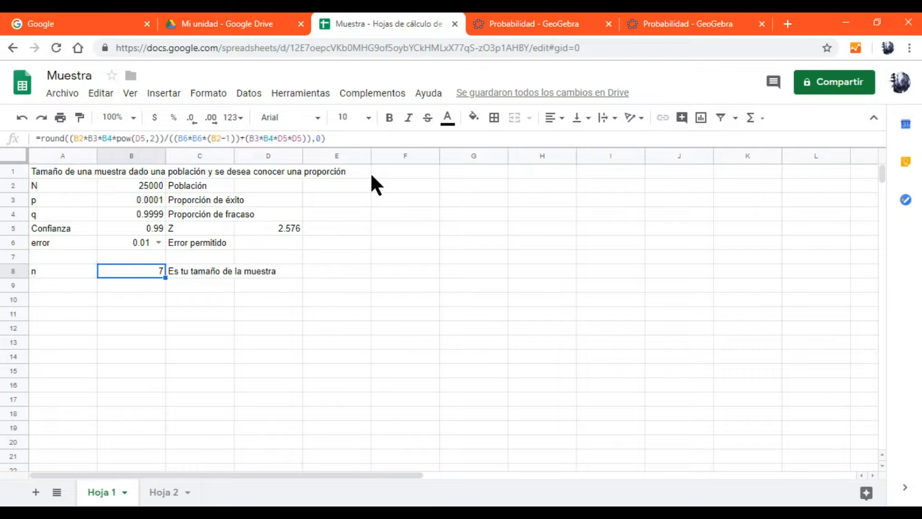
pyautogui.press('Left')
pyautogui.press('Right')
pyautogui.press('Left')
pyautogui.press('Up')
pyautogui.press('Up')
pyautogui.press('Up')
pyautogui.press('Up')
pyautogui.press('Up')
pyautogui.press('Up')
pyautogui.press('Up')
pyautogui.press('Down')
pyautogui.press('Down')
pyautogui.press('Down')
pyautogui.press('Down')
pyautogui.press('Down')
pyautogui.press('Down')
pyautogui.press('Down')
pyautogui.press('Down')
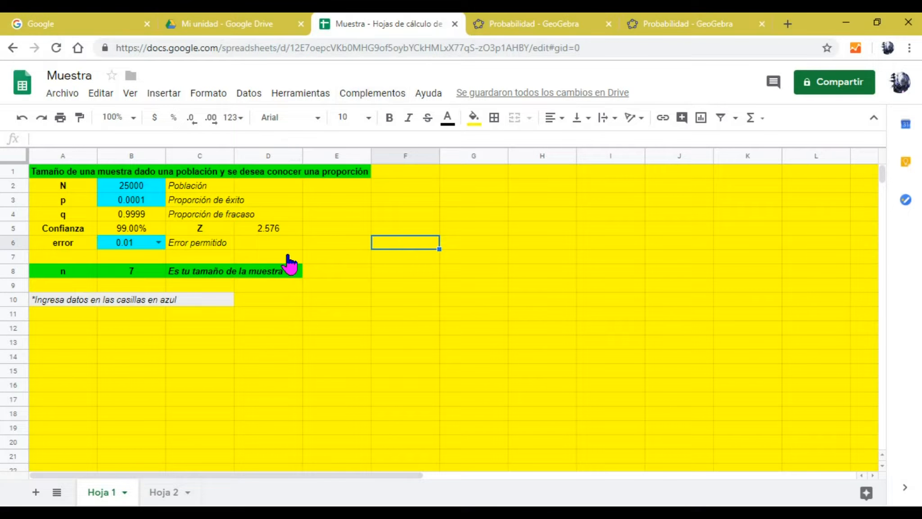
# - Set the sheet's zoom level to 150%
pyautogui.click(134, 118)
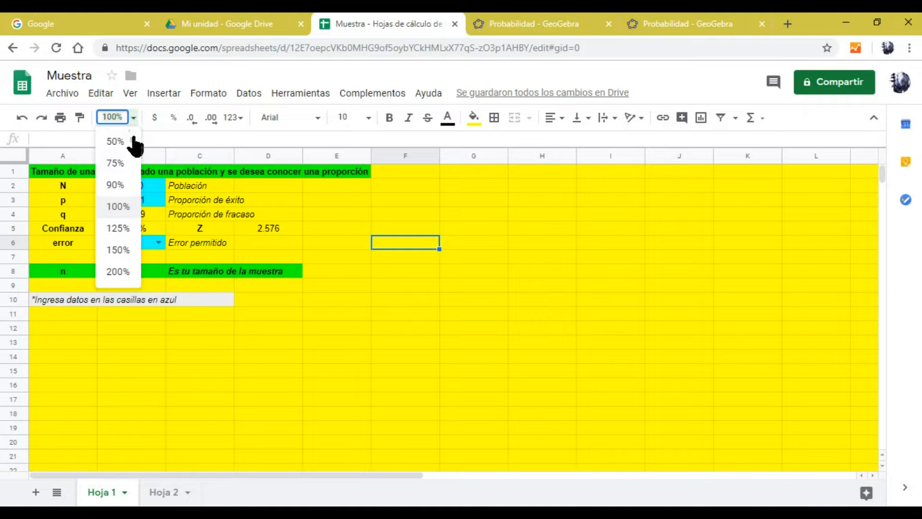
pyautogui.click(120, 231)
pyautogui.click(134, 119)
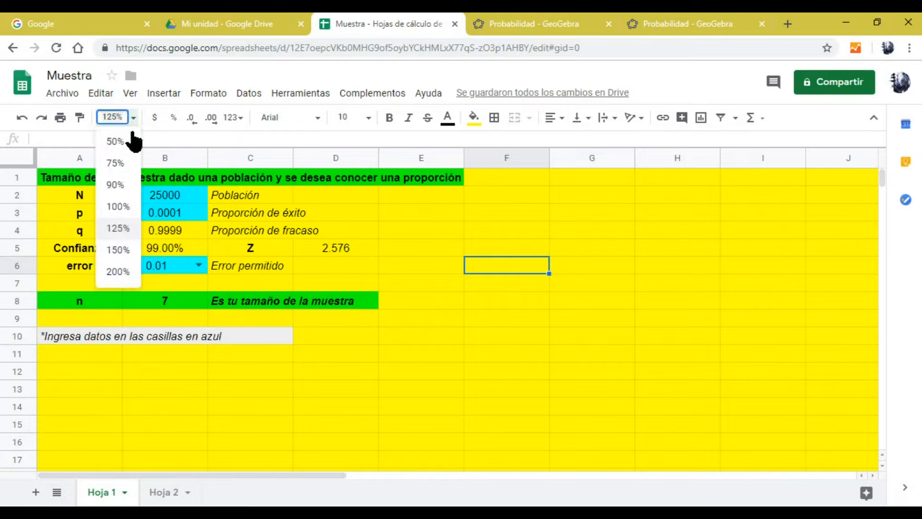
pyautogui.click(130, 250)
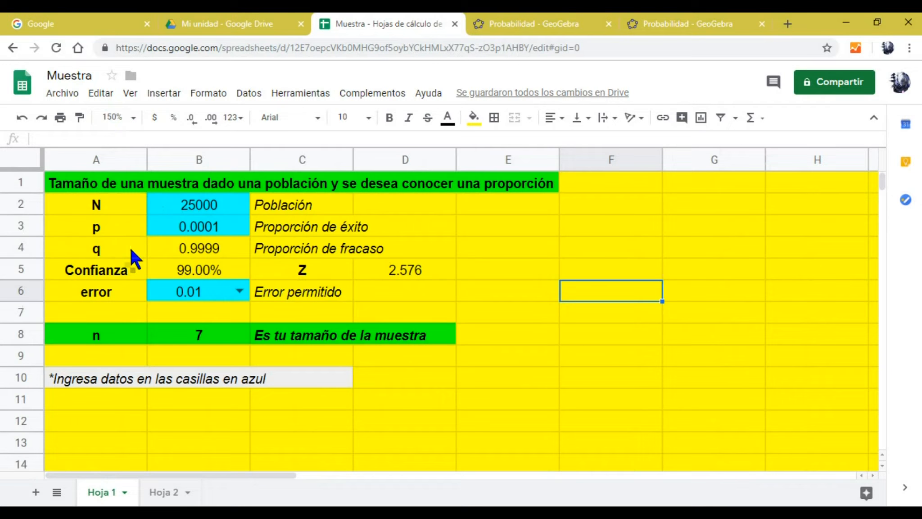
# - Fill the confidence level cell B5 with the same cyan as the other input cells
pyautogui.click(395, 206)
pyautogui.click(509, 231)
pyautogui.press('Left')
pyautogui.press('Left')
pyautogui.press('Left')
pyautogui.press('Up')
pyautogui.hotkey('shift', 'Down')
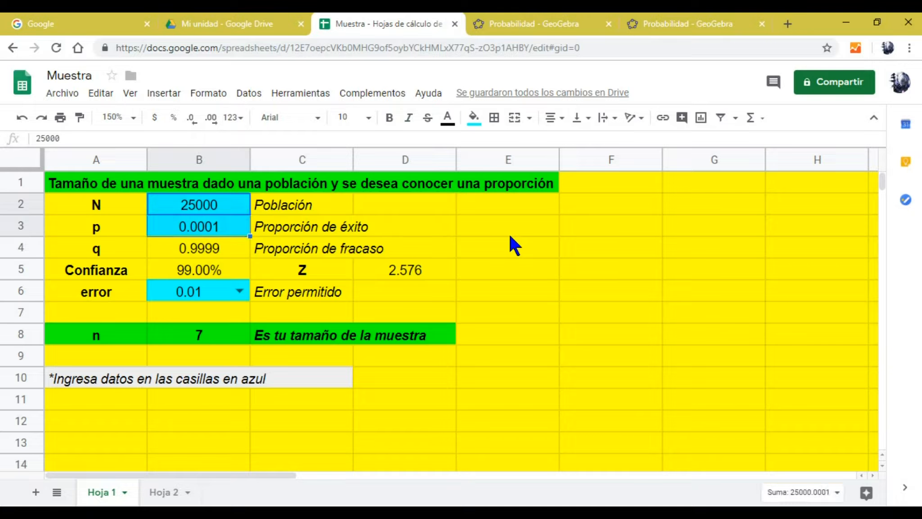
pyautogui.press('Down')
pyautogui.press('Down')
pyautogui.press('Down')
pyautogui.press('Down')
pyautogui.press('Up')
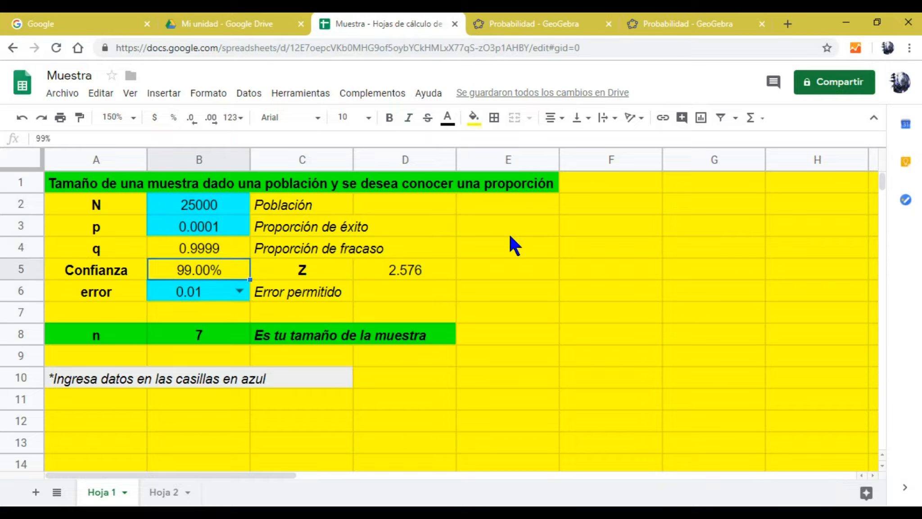
pyautogui.click(472, 117)
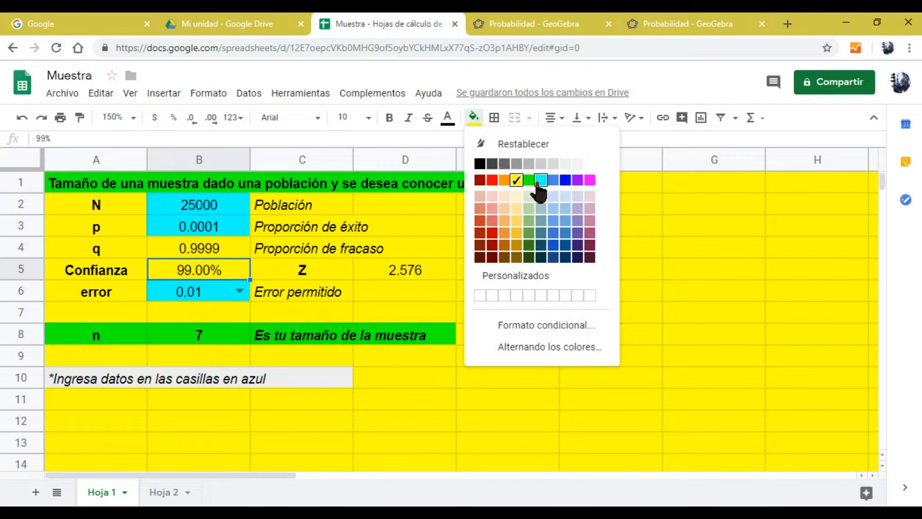
pyautogui.click(539, 181)
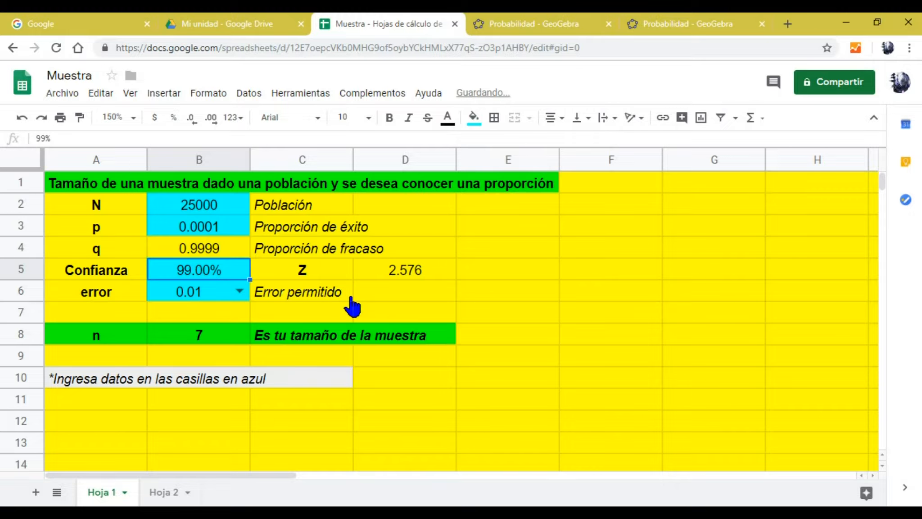
# - Set the population N in B2 to 45000 and the success proportion p in B3 to 0.25
pyautogui.click(202, 383)
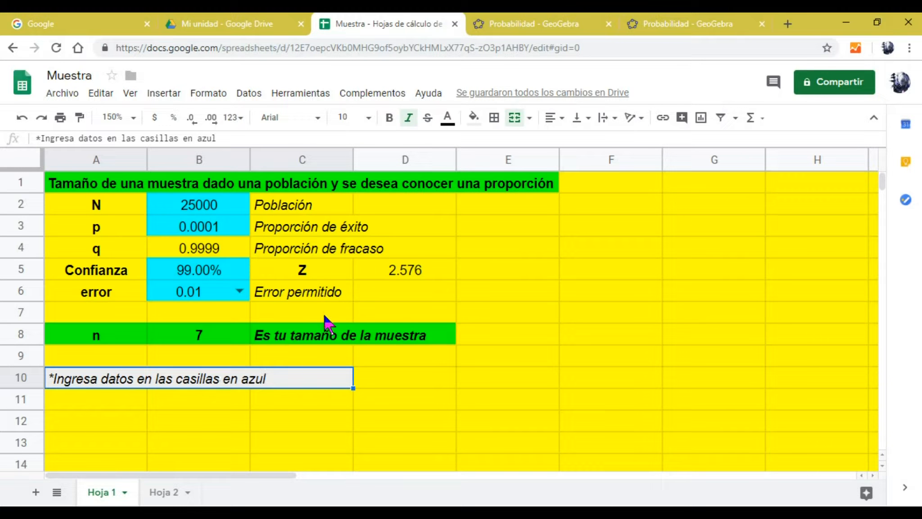
pyautogui.click(298, 210)
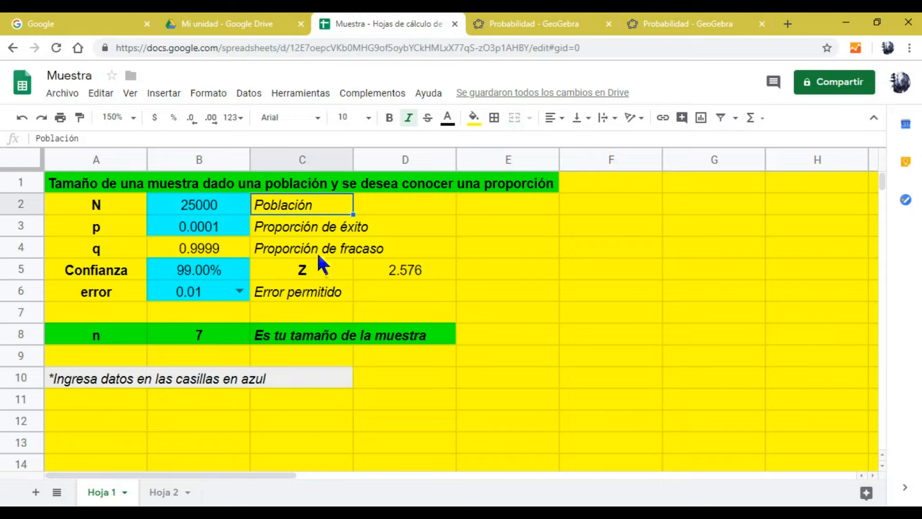
pyautogui.click(215, 208)
pyautogui.write('45000')
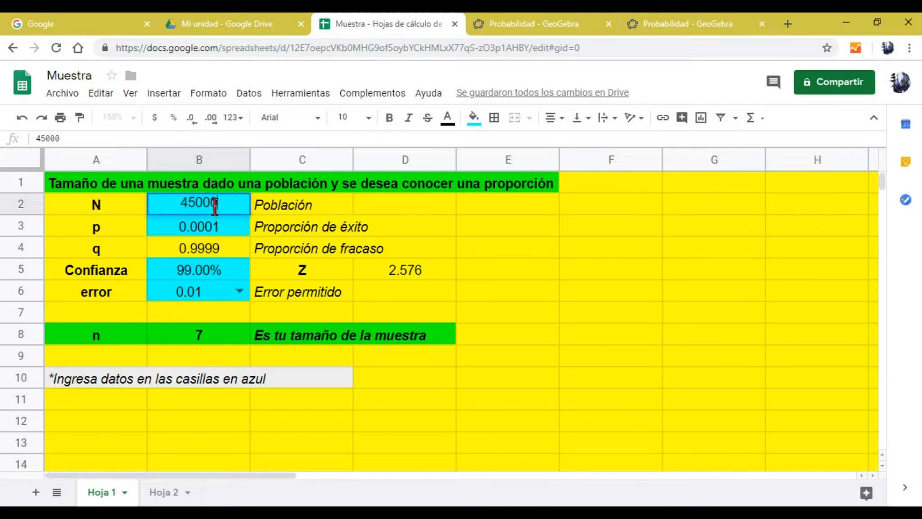
pyautogui.press('Return')
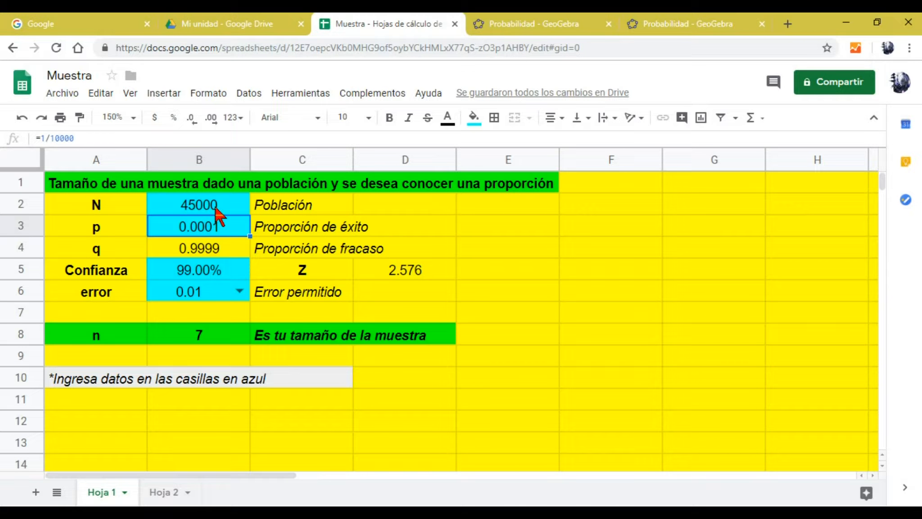
pyautogui.write('0.25')
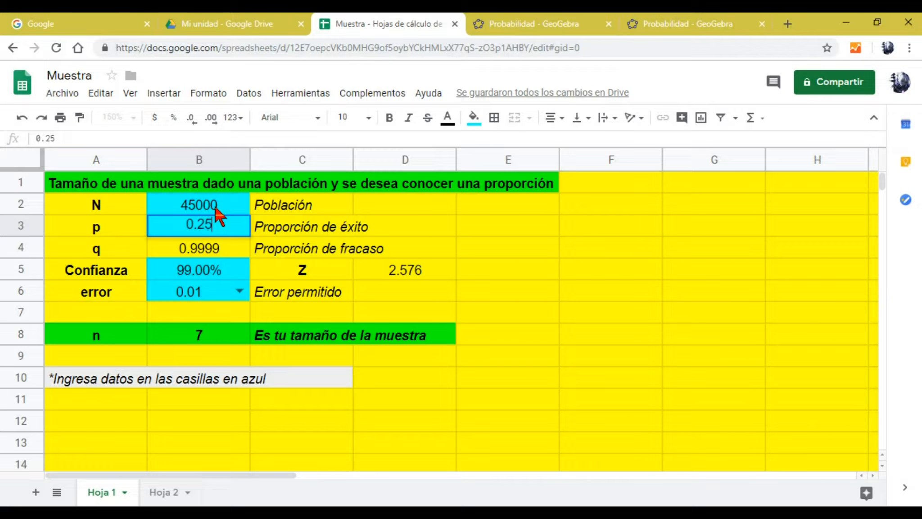
pyautogui.press('Return')
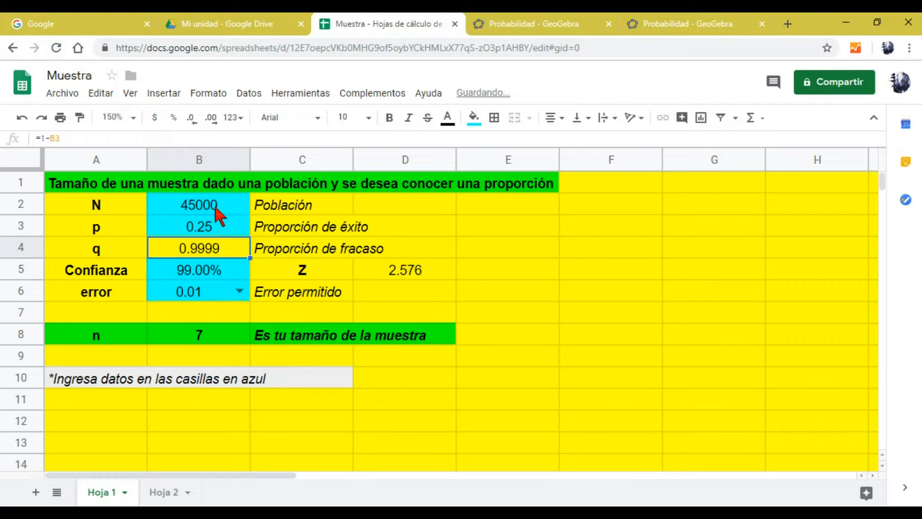
# - Set the confidence level in cell B5 to .90
pyautogui.press('Down')
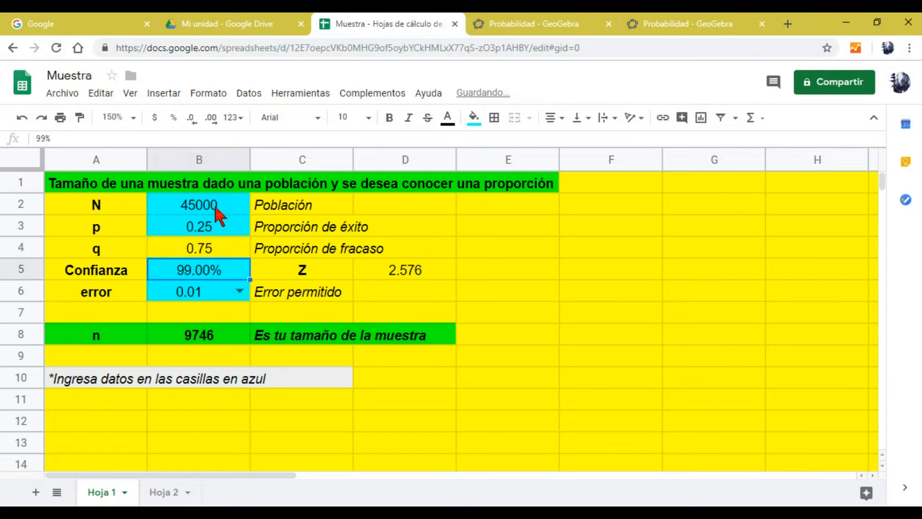
pyautogui.write('.90')
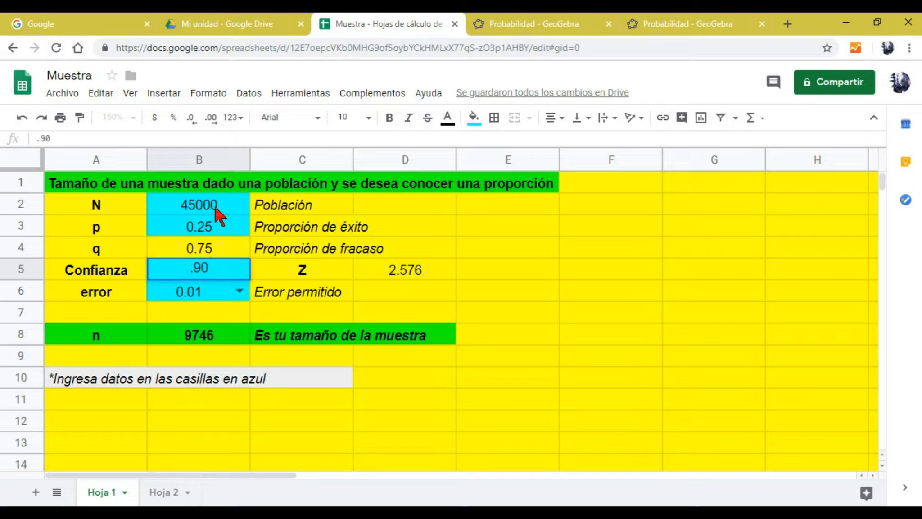
pyautogui.press('Return')
pyautogui.press('Up')
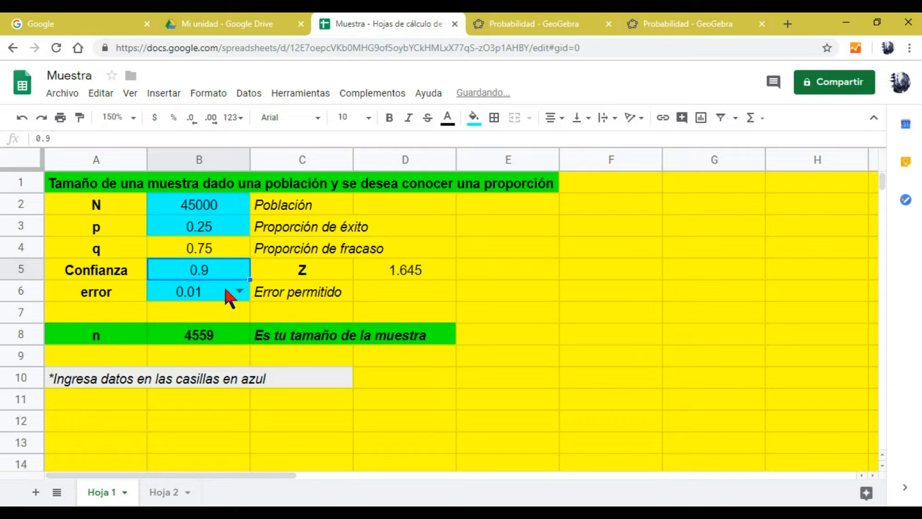
# - Choose 0.07 as the allowed error in cell B6 and check the sample size in B8
pyautogui.click(239, 291)
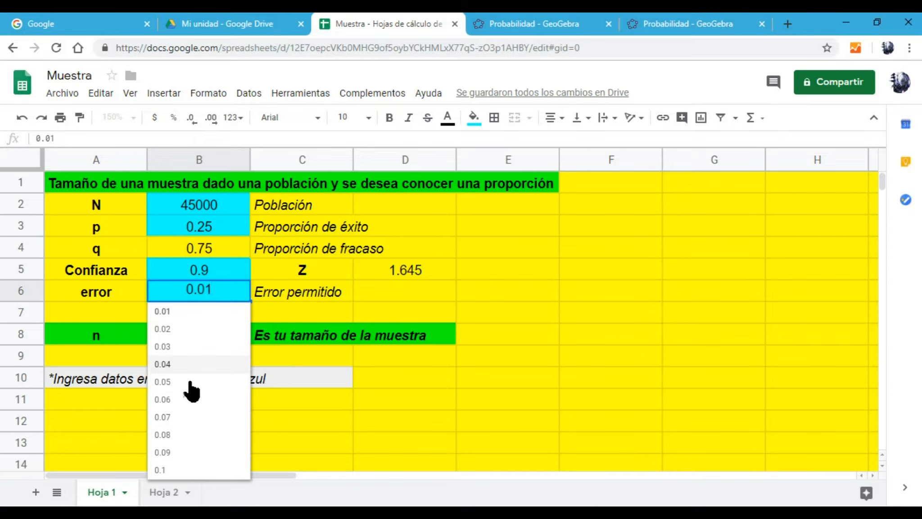
pyautogui.click(174, 417)
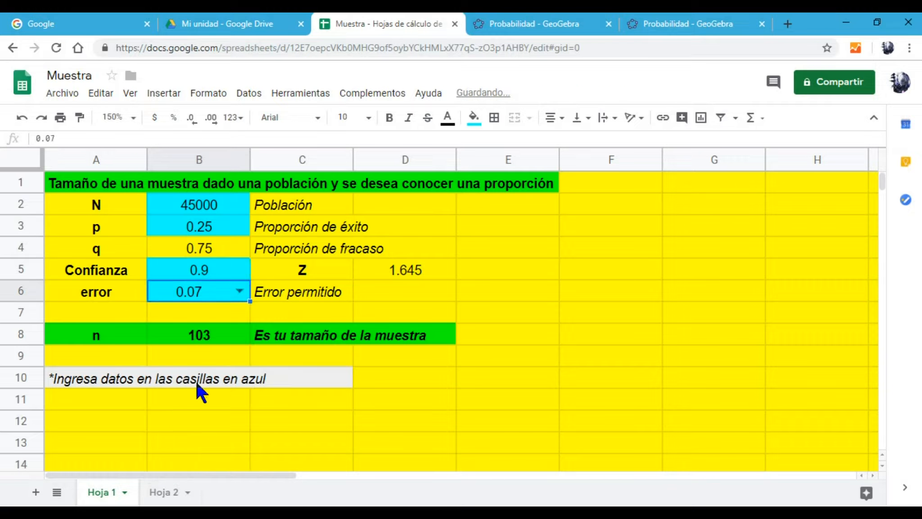
pyautogui.click(211, 336)
pyautogui.click(274, 342)
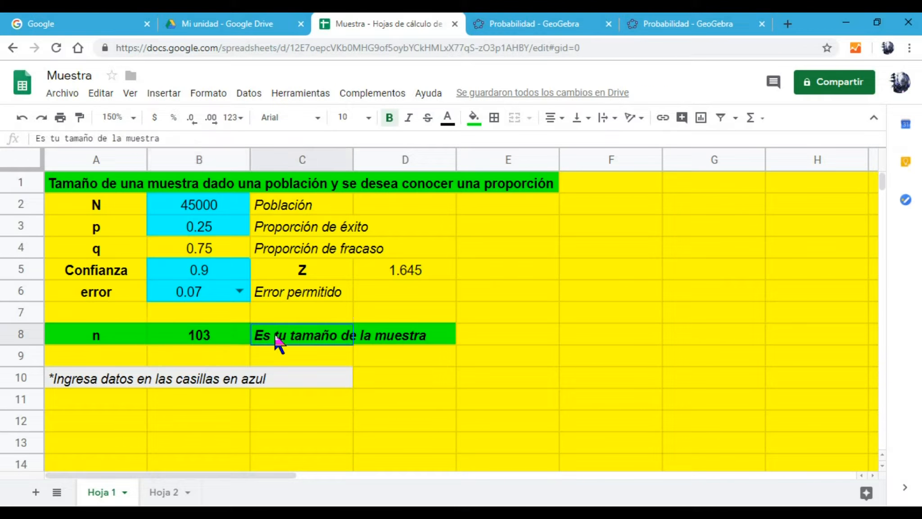
pyautogui.click(232, 346)
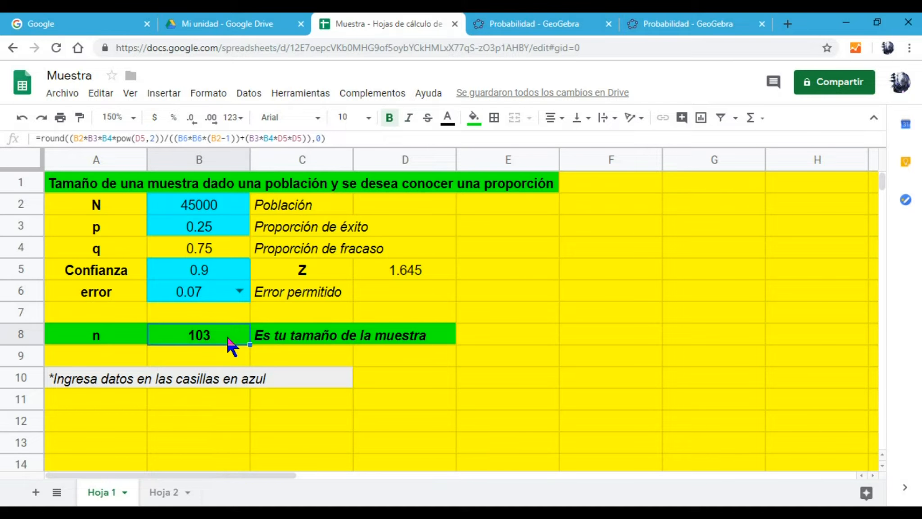
pyautogui.click(304, 338)
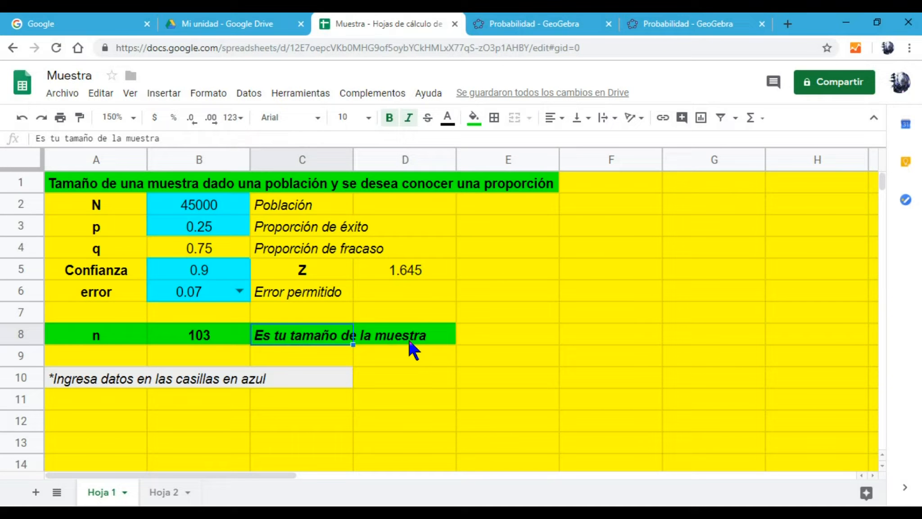
# - Check that the Muestra spreadsheet is saved in My Drive in Google Drive, and return to the sheet
pyautogui.click(564, 93)
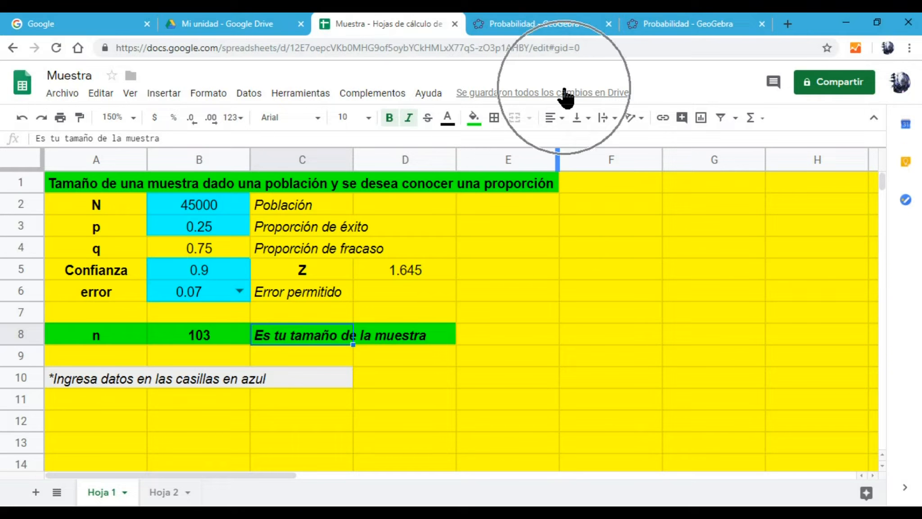
pyautogui.click(240, 28)
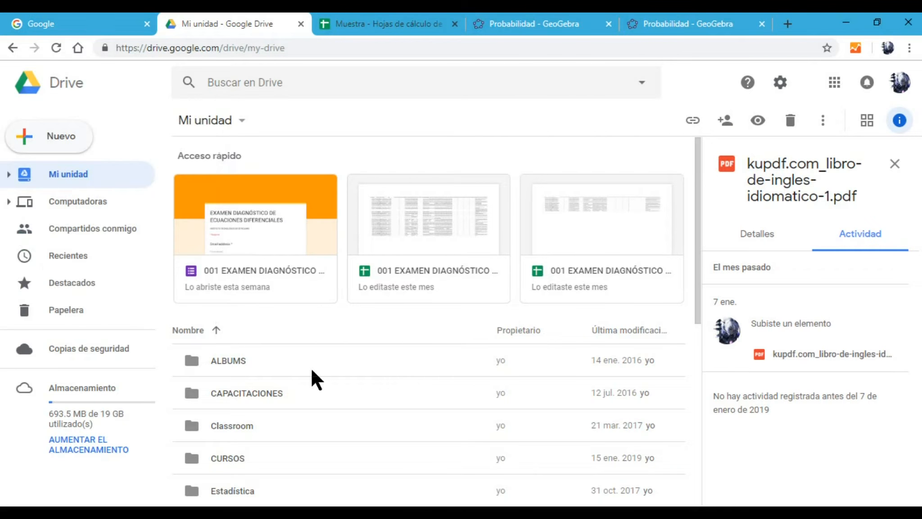
pyautogui.scroll(-1, 313, 374)
pyautogui.scroll(-7, 312, 366)
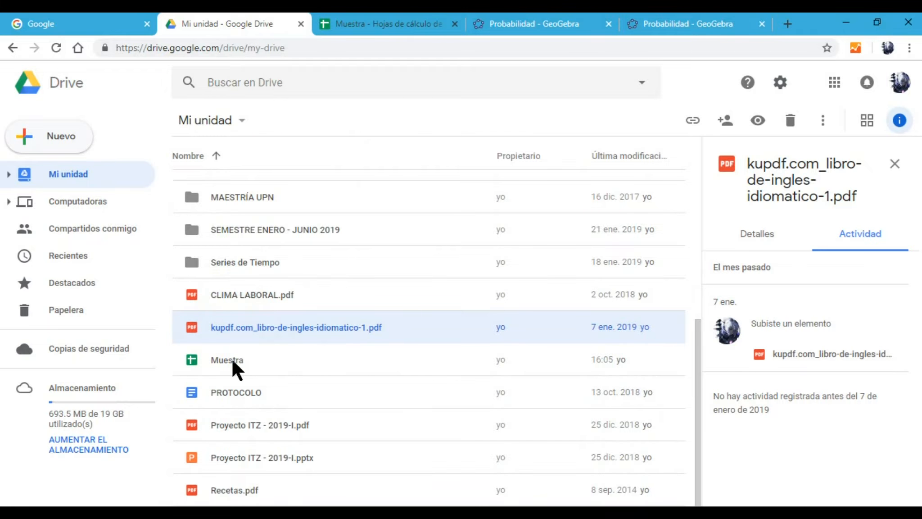
pyautogui.click(401, 25)
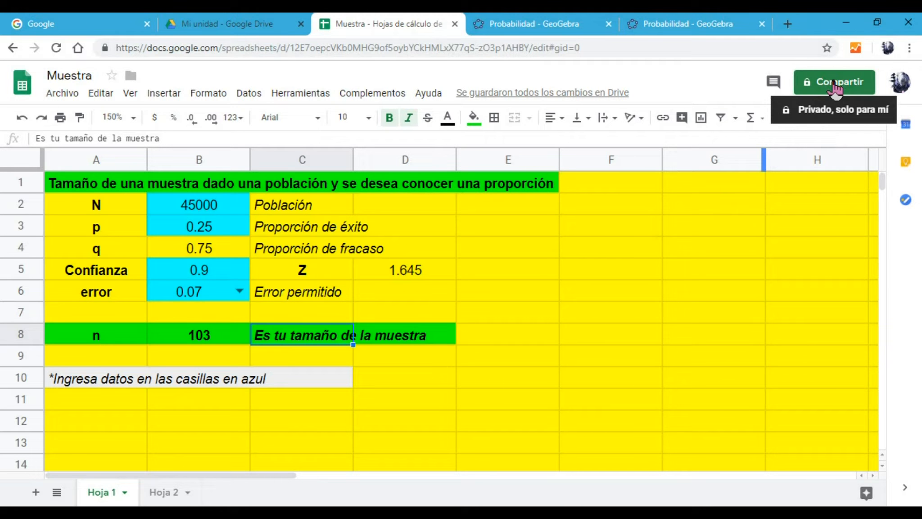
pyautogui.press('ctrl')
pyautogui.press('ctrl')
pyautogui.press('ctrl')
pyautogui.press('ctrl')
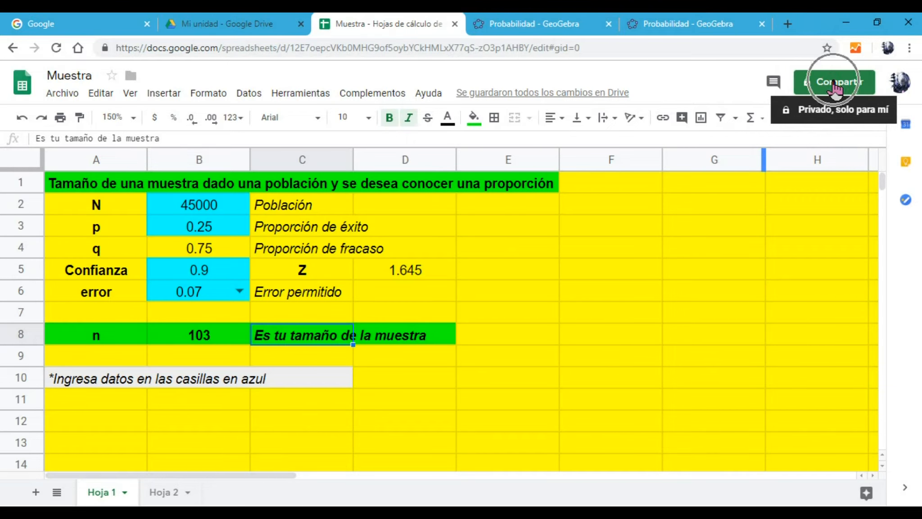
pyautogui.press('ctrl')
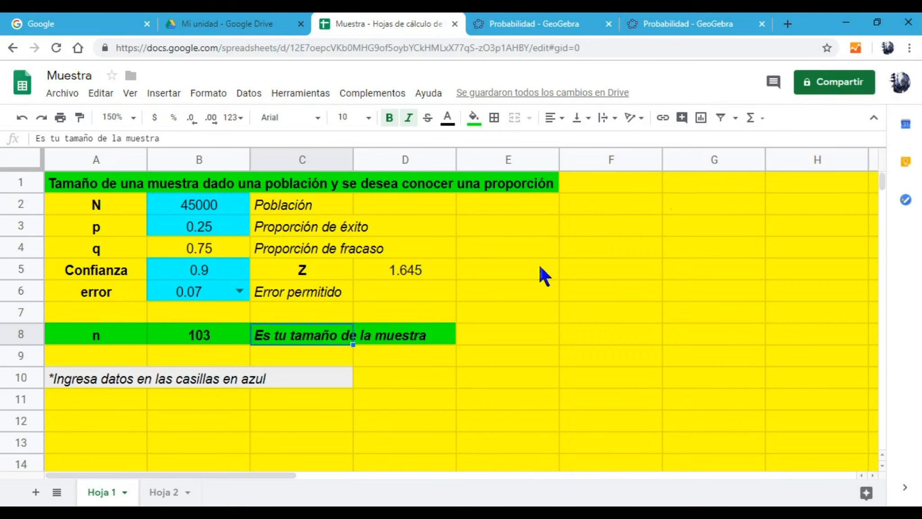
# - Switch to Acrobat Reader to review the sample-size formula in the PDF, and return to the Muestra spreadsheet
pyautogui.click(612, 283)
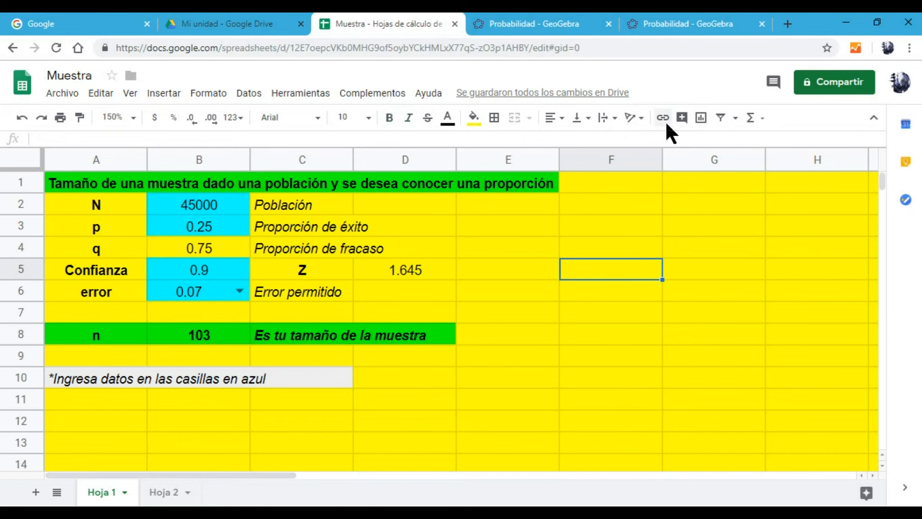
pyautogui.hotkey('alt', 'Tab')
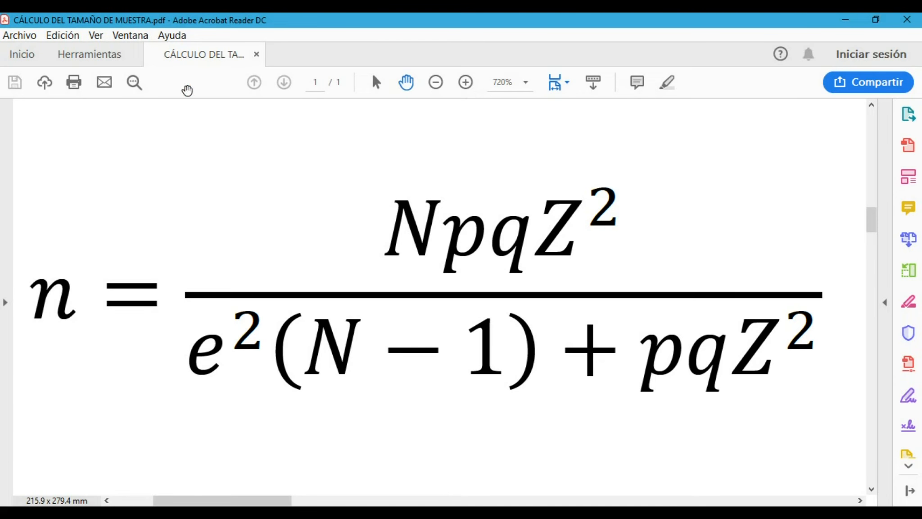
pyautogui.hotkey('alt', 'Tab')
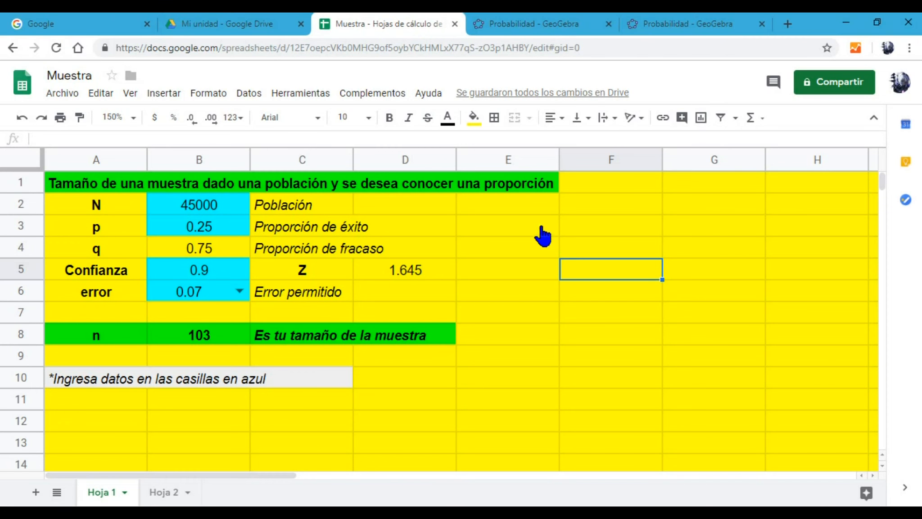
pyautogui.click(586, 211)
pyautogui.click(535, 208)
pyautogui.click(521, 229)
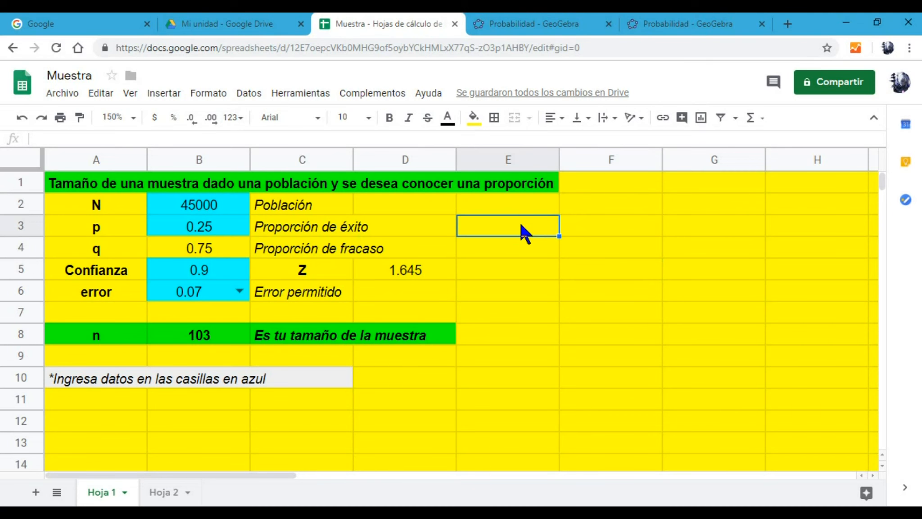